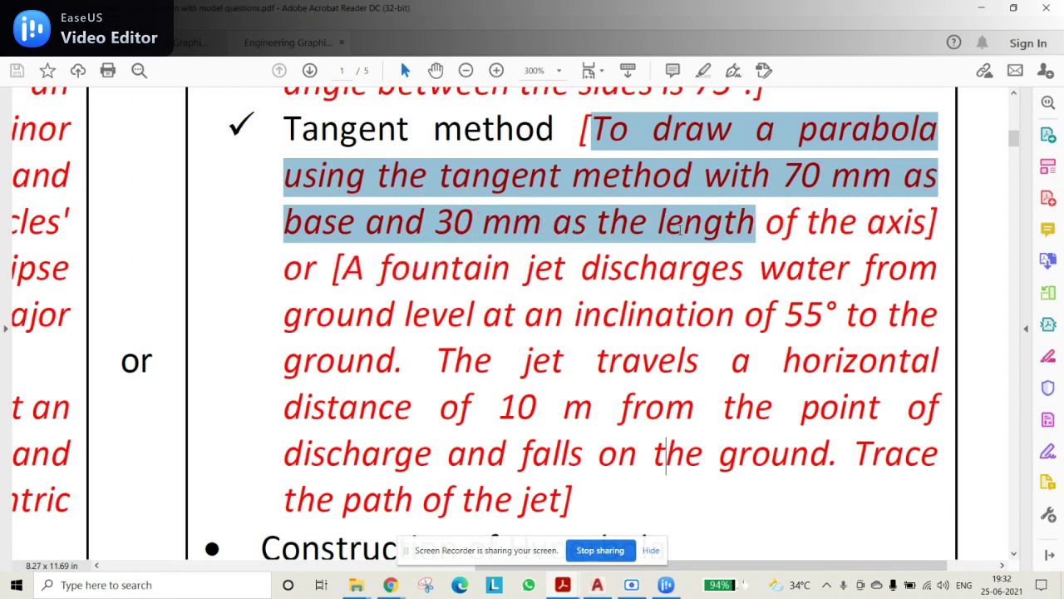
Highlight the parabola statement's 30 mm axis and the full fountain-jet problem text in the PDF.
left_click_drag(759, 232, 914, 237)
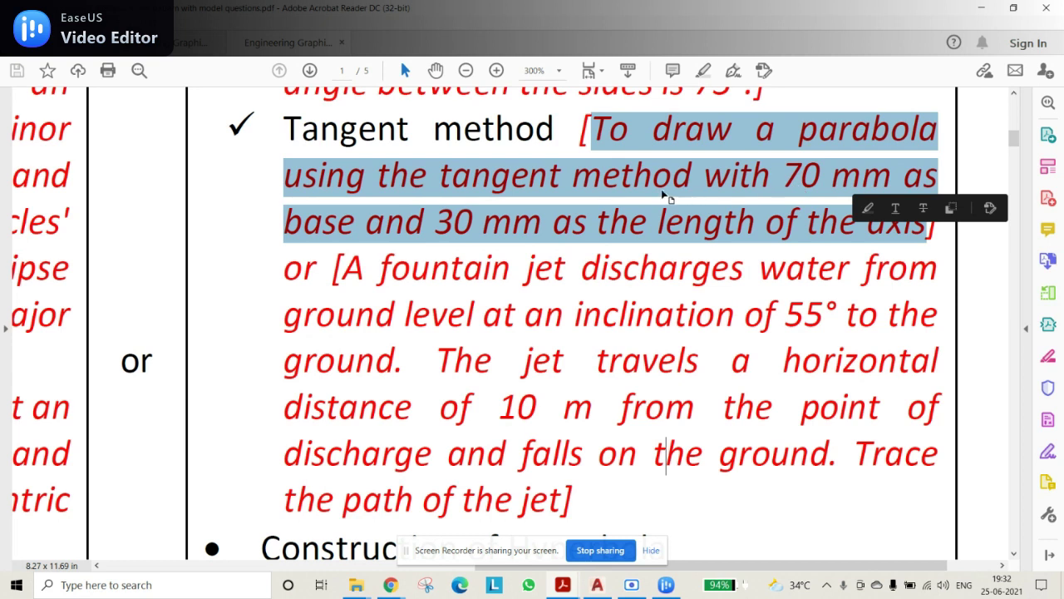
left_click(485, 225)
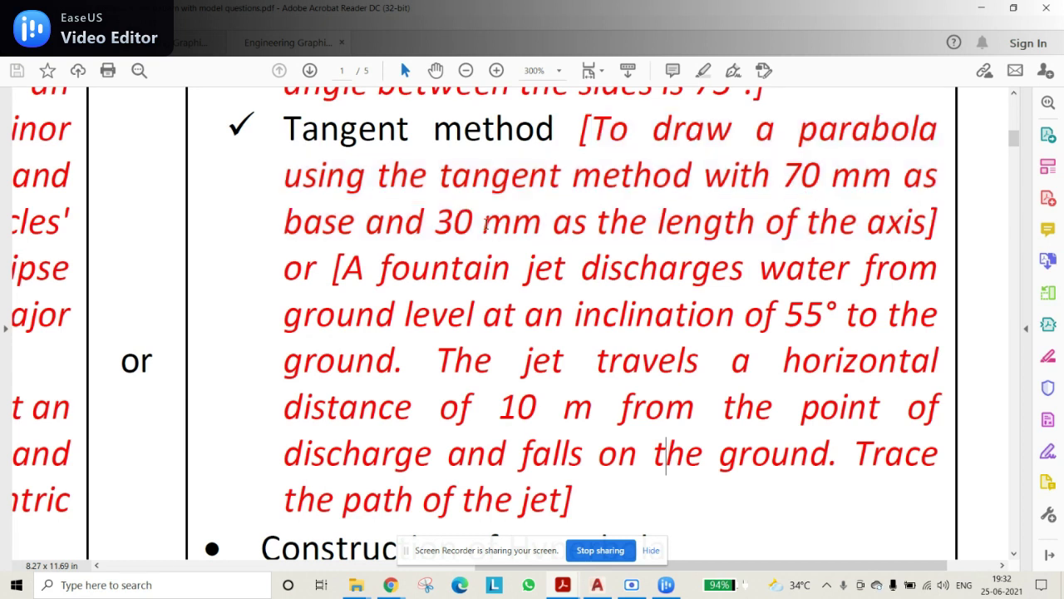
left_click_drag(434, 223, 587, 224)
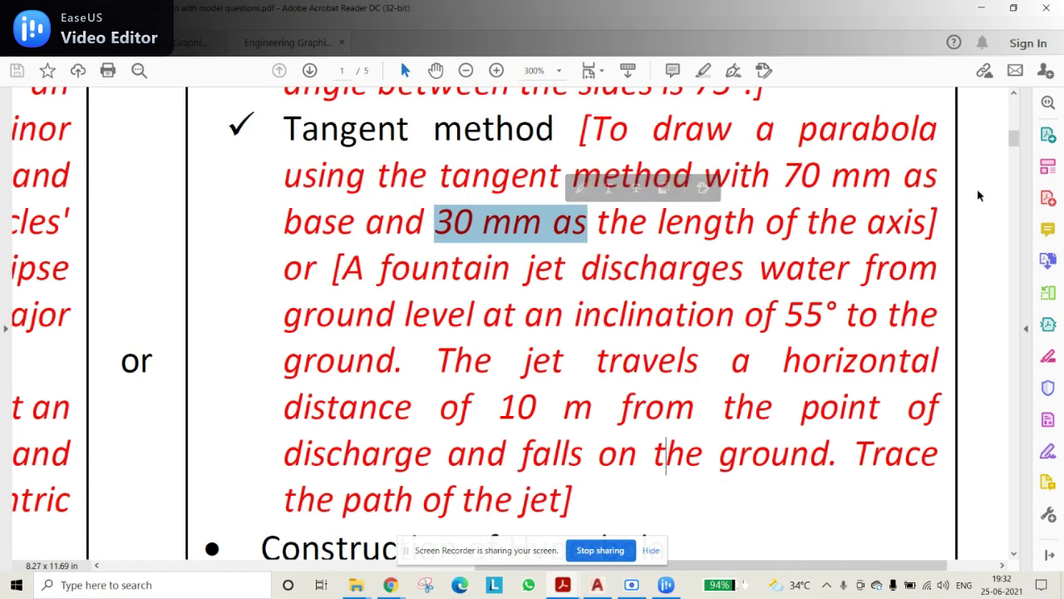
left_click_drag(340, 271, 731, 474)
left_click_drag(817, 475, 836, 470)
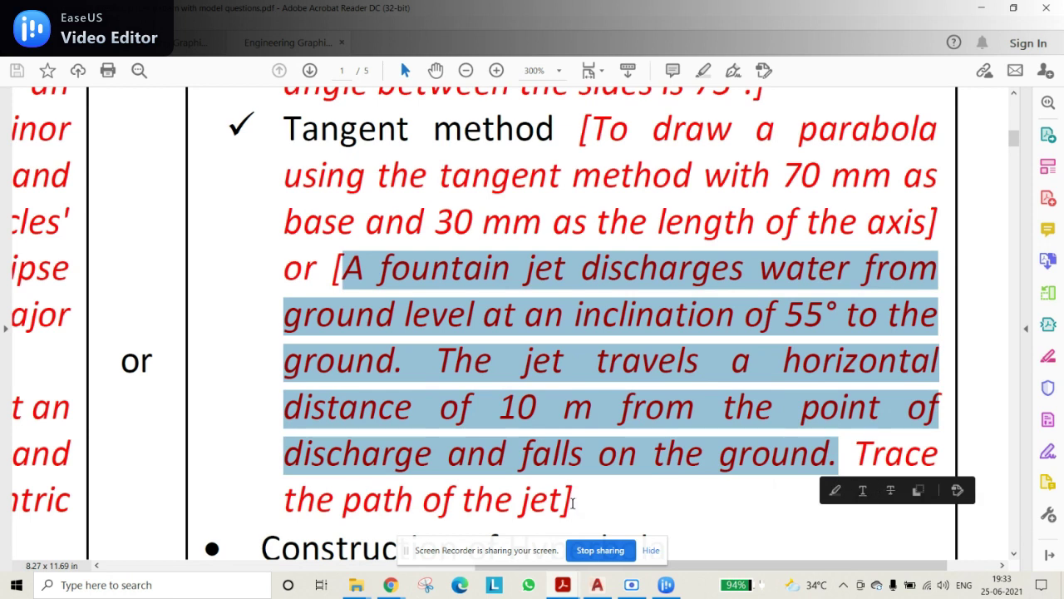
left_click_drag(572, 501, 342, 267)
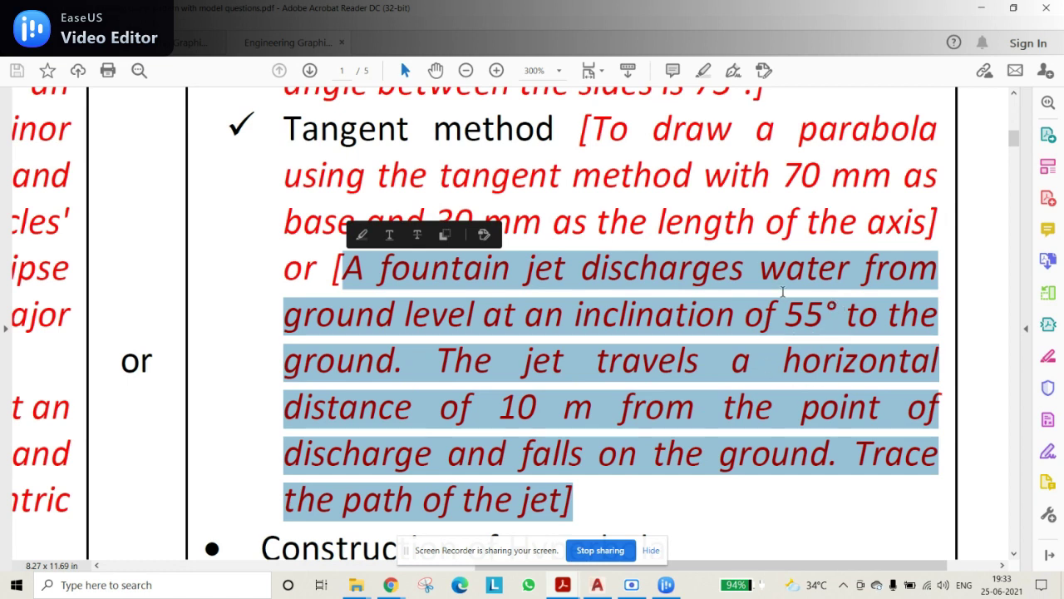
left_click(603, 176)
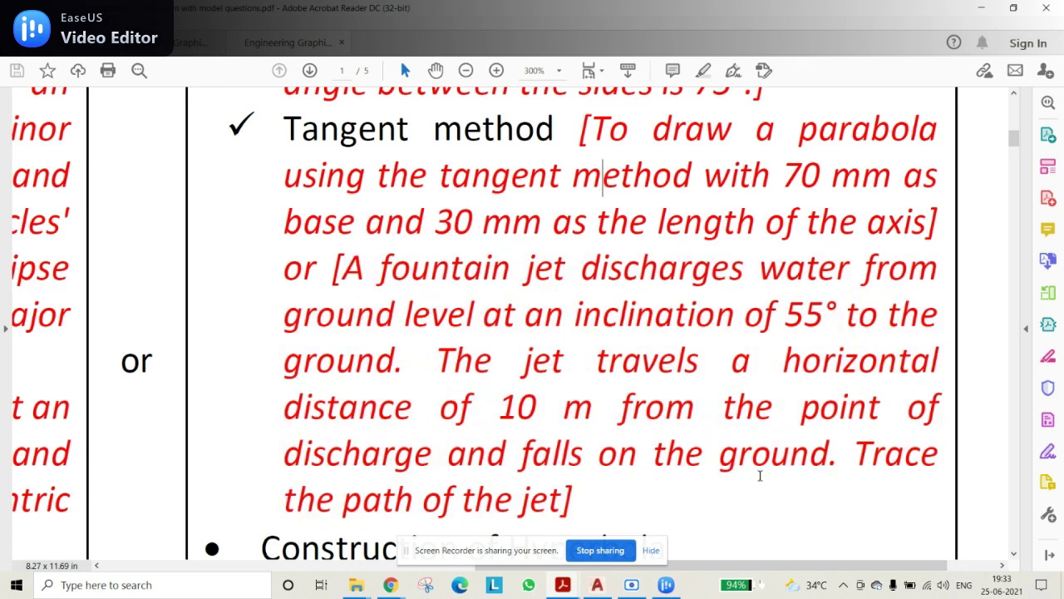
Recheck the 70 mm base and 30 mm axis values in the PDF, then return to AutoCAD.
key("alt+Tab")
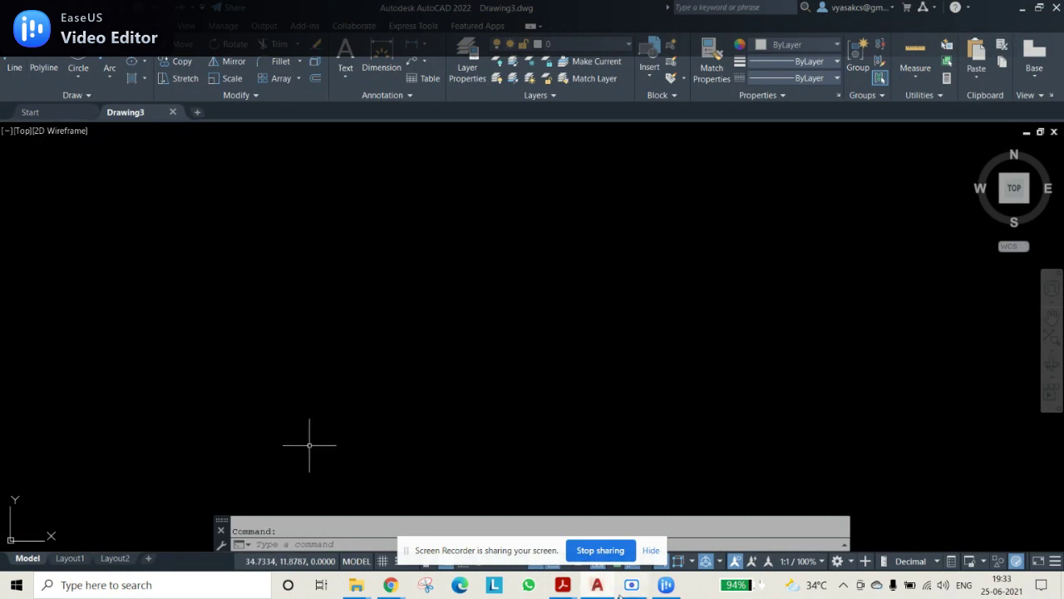
mouse_move(576, 591)
left_click(737, 532)
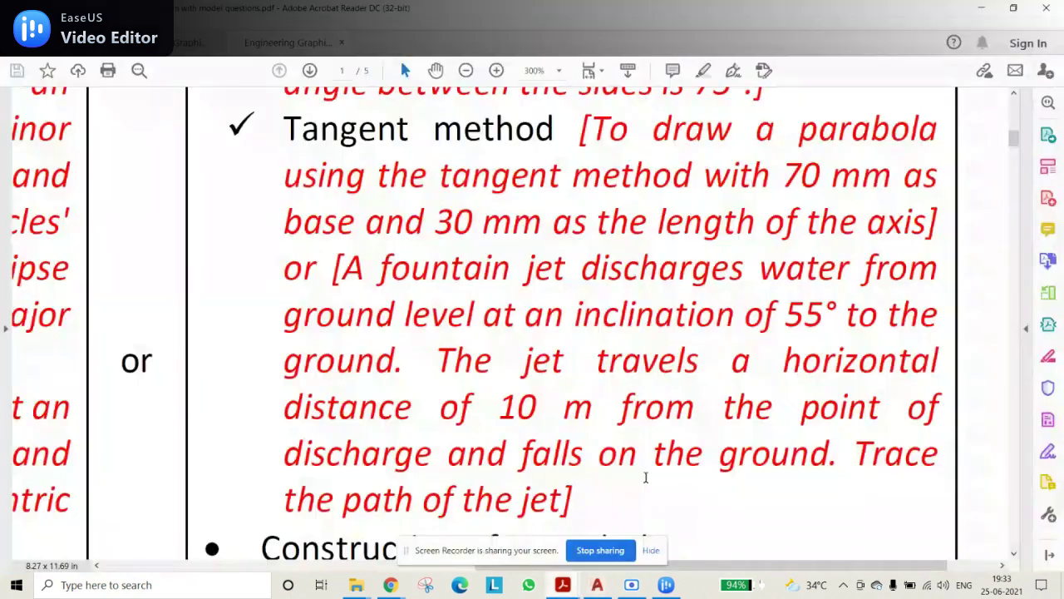
left_click_drag(783, 175, 892, 176)
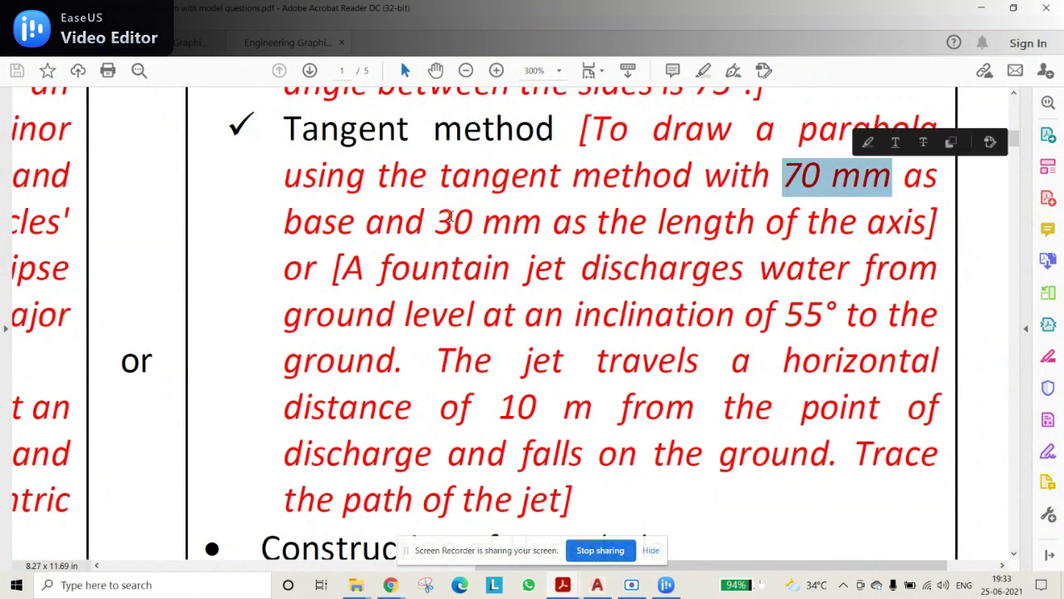
left_click_drag(434, 222, 647, 222)
left_click(866, 181)
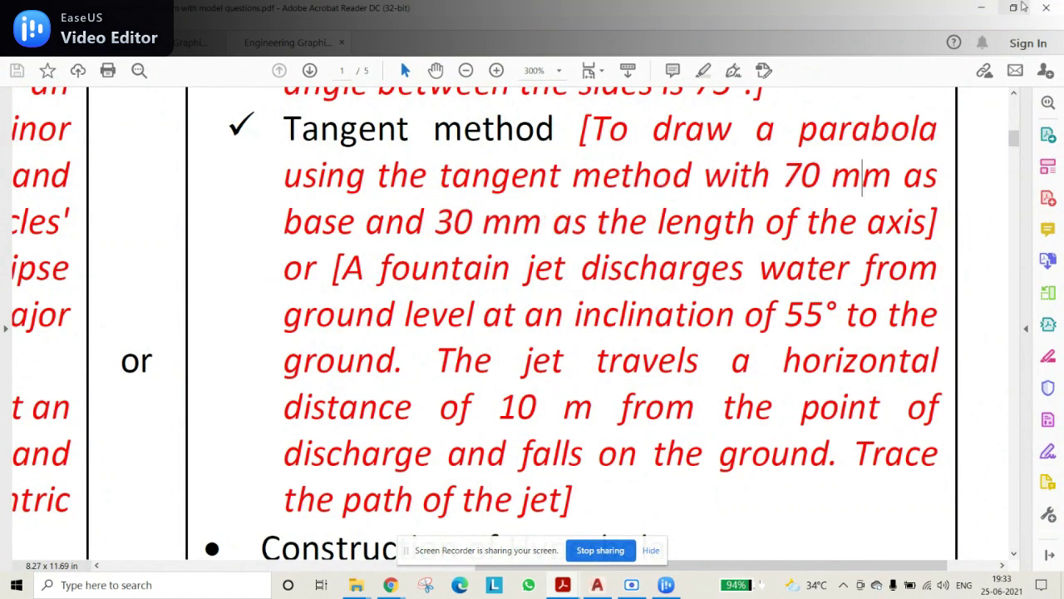
left_click(597, 585)
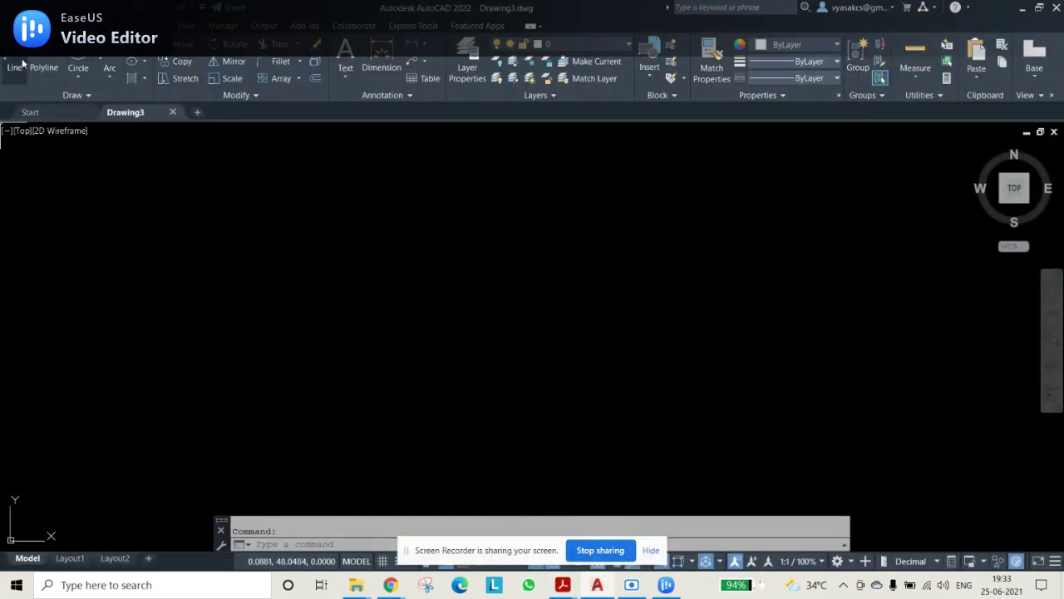
With Ortho on, start a line at the base's first point, checking the PDF.
left_click(17, 66)
left_click_drag(549, 549, 548, 123)
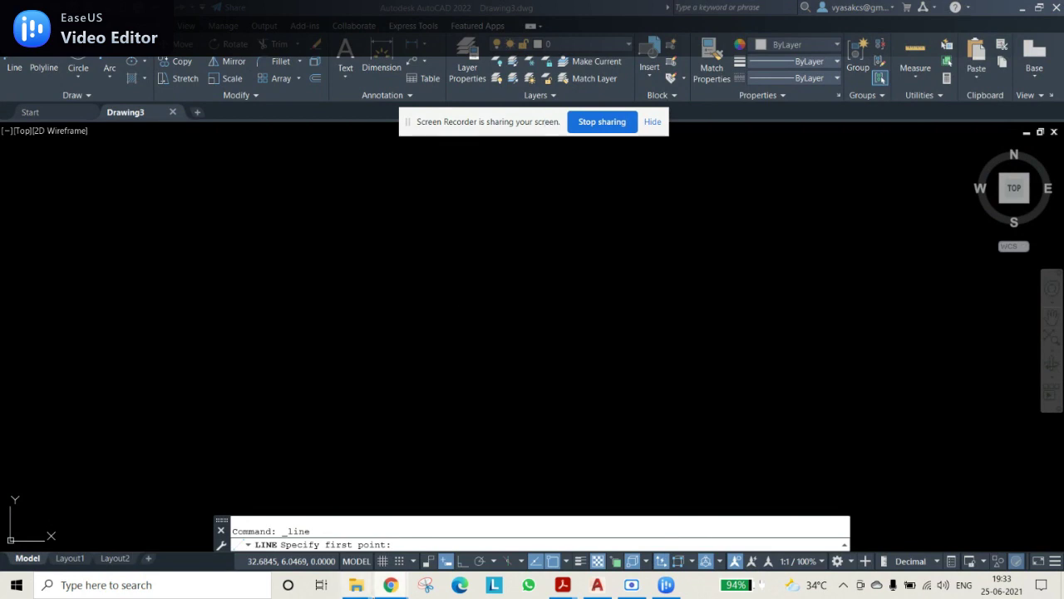
left_click(467, 563)
left_click(392, 398)
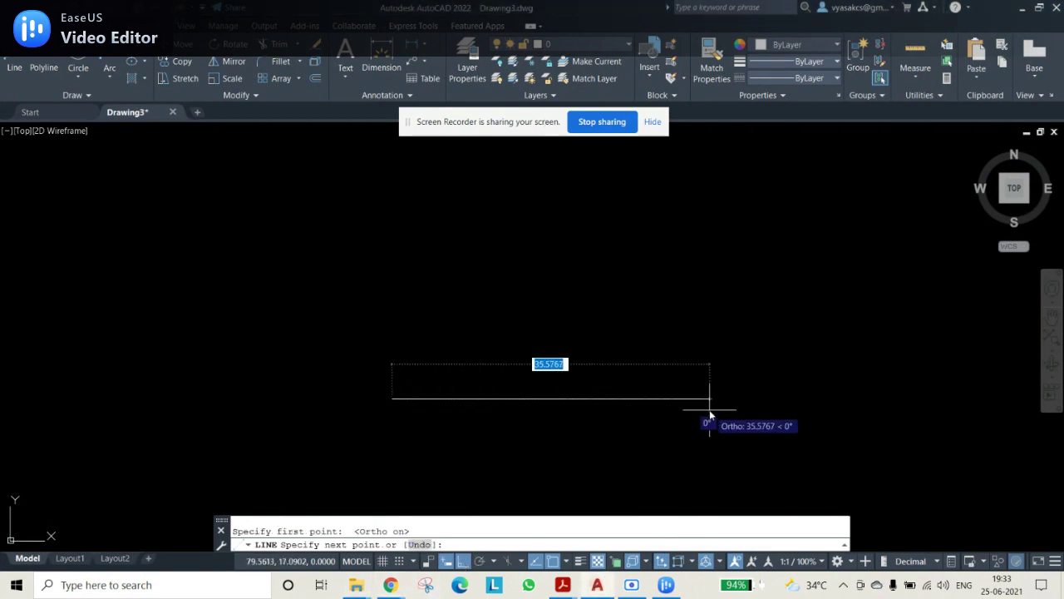
mouse_move(569, 591)
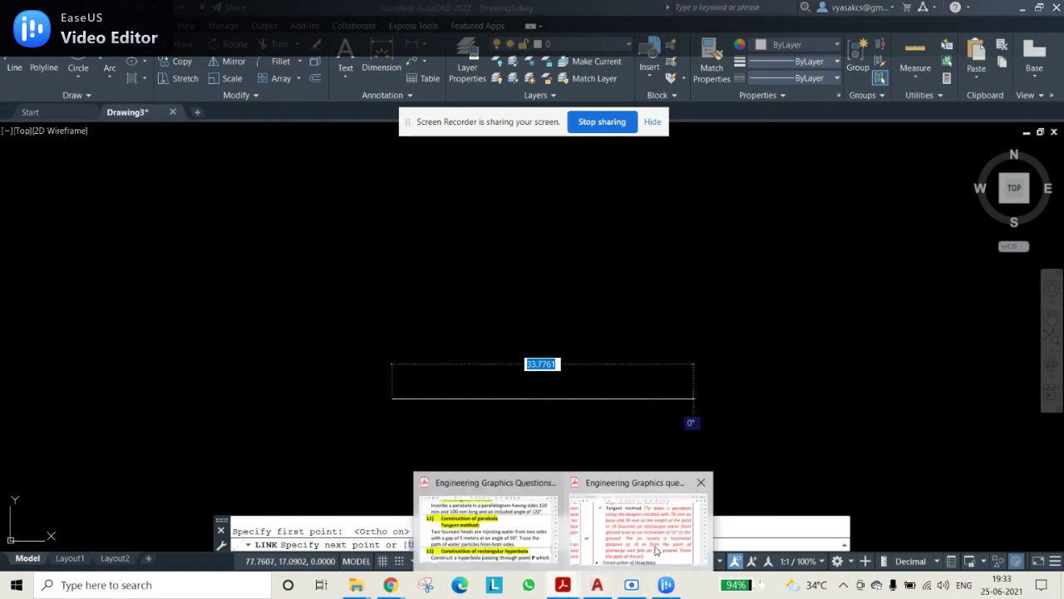
left_click(629, 510)
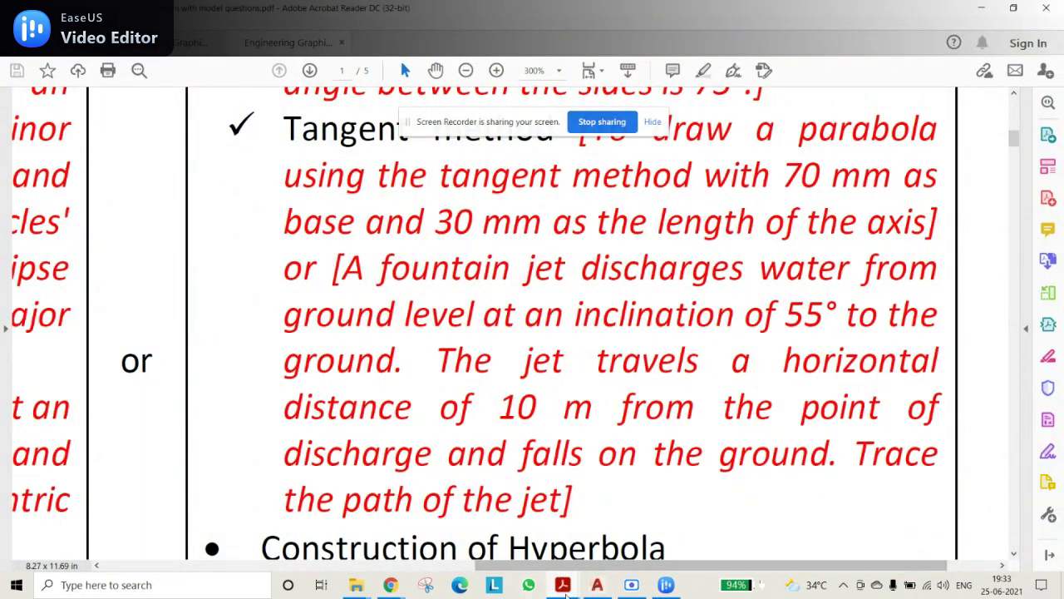
key("alt+Tab")
Extend the base line 70 units horizontally and reframe the view around it.
type("70")
key("Return")
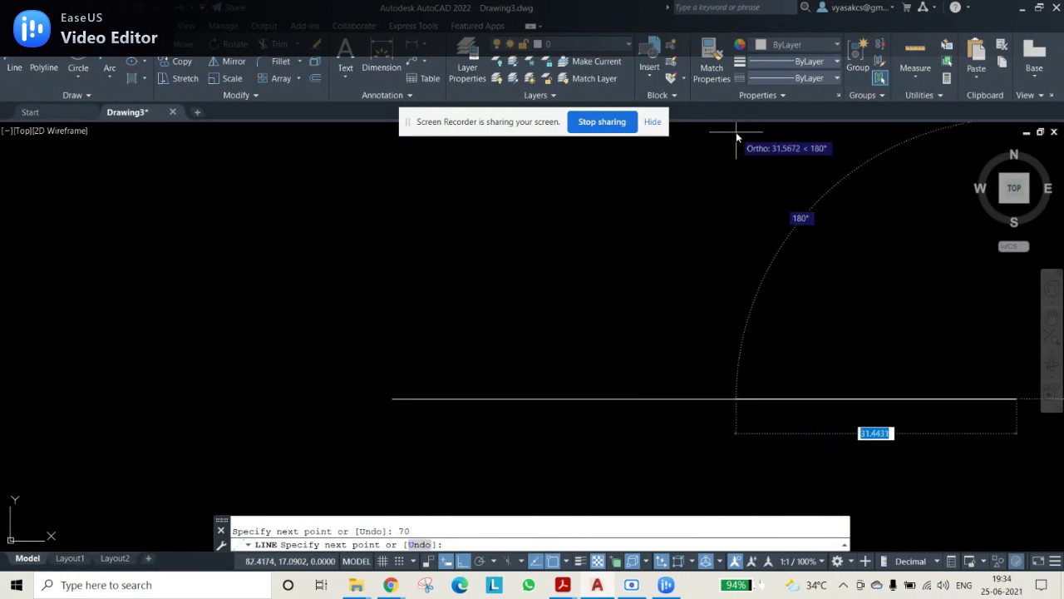
key("Escape")
middle_click_drag(518, 368, 292, 396)
scroll(512, 286, "down", 2)
middle_click_drag(512, 286, 491, 325)
scroll(491, 324, "down", 2)
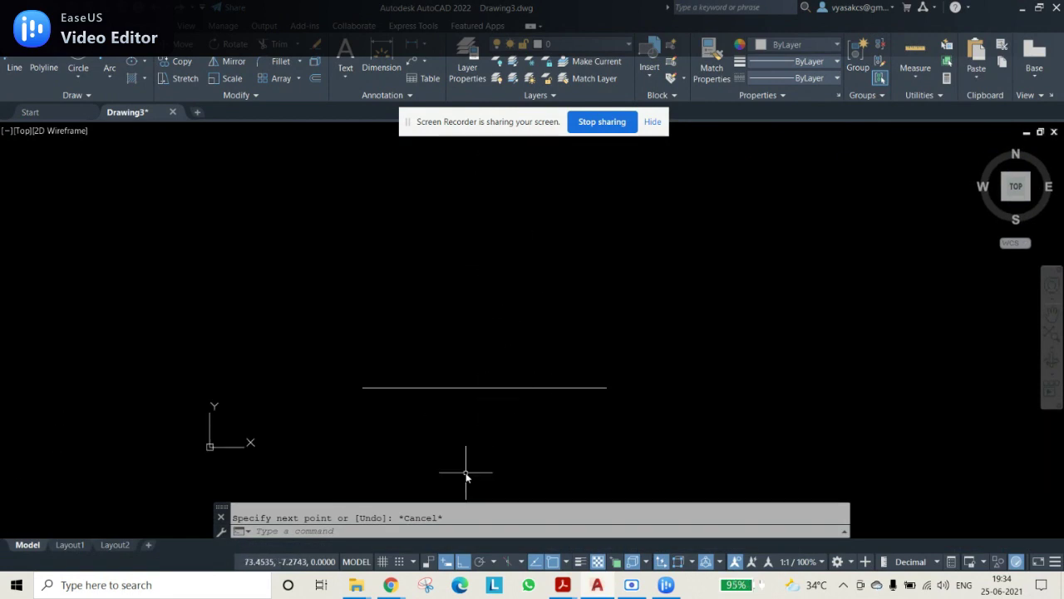
left_click(14, 68)
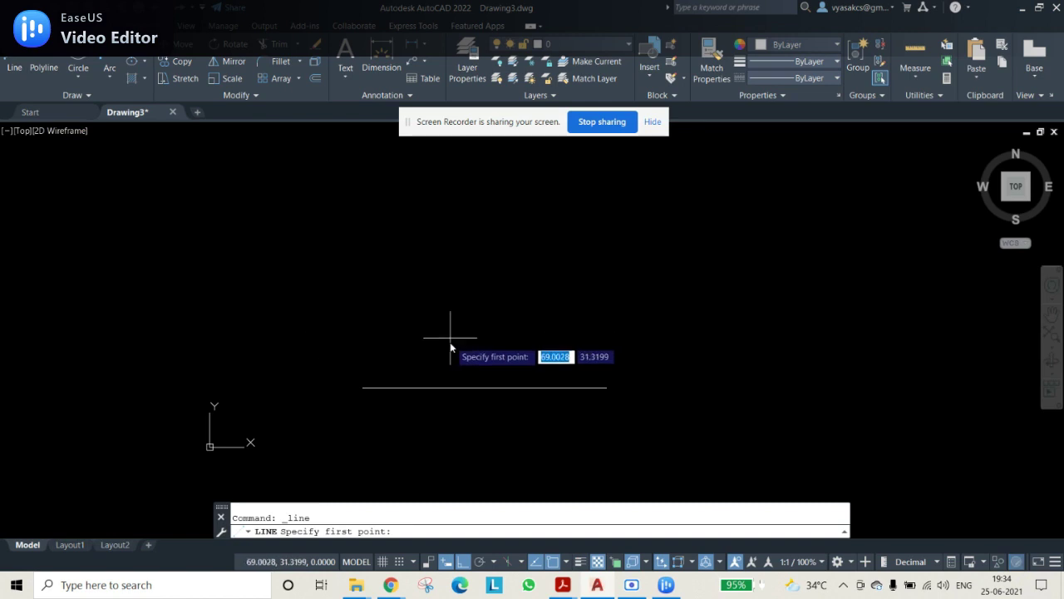
Draw a 30-unit vertical axis up from the base midpoint and join its top to the base's left end.
left_click(484, 386)
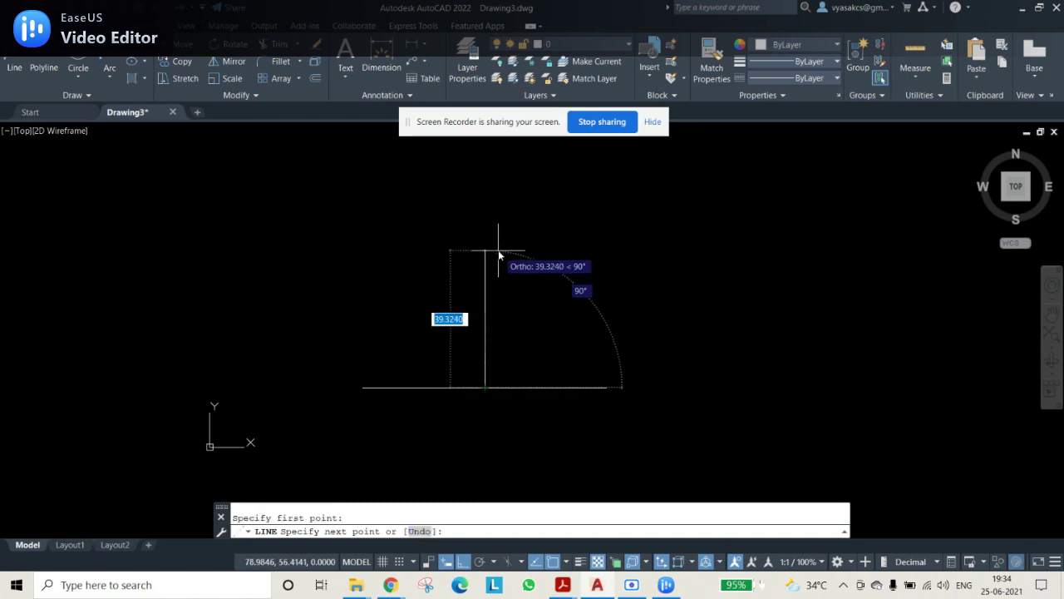
type("30")
key("Return")
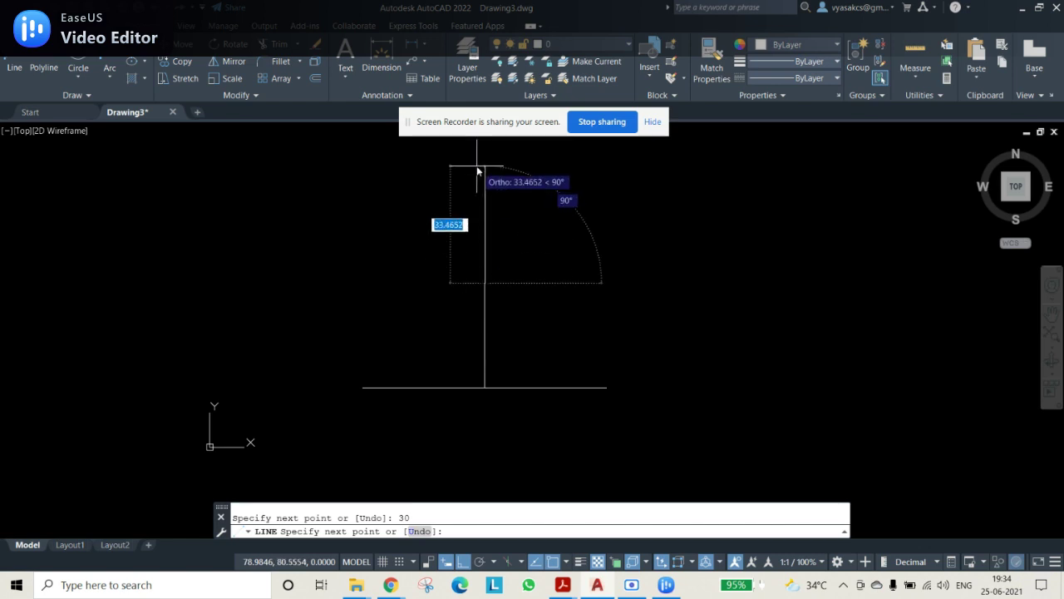
type("3")
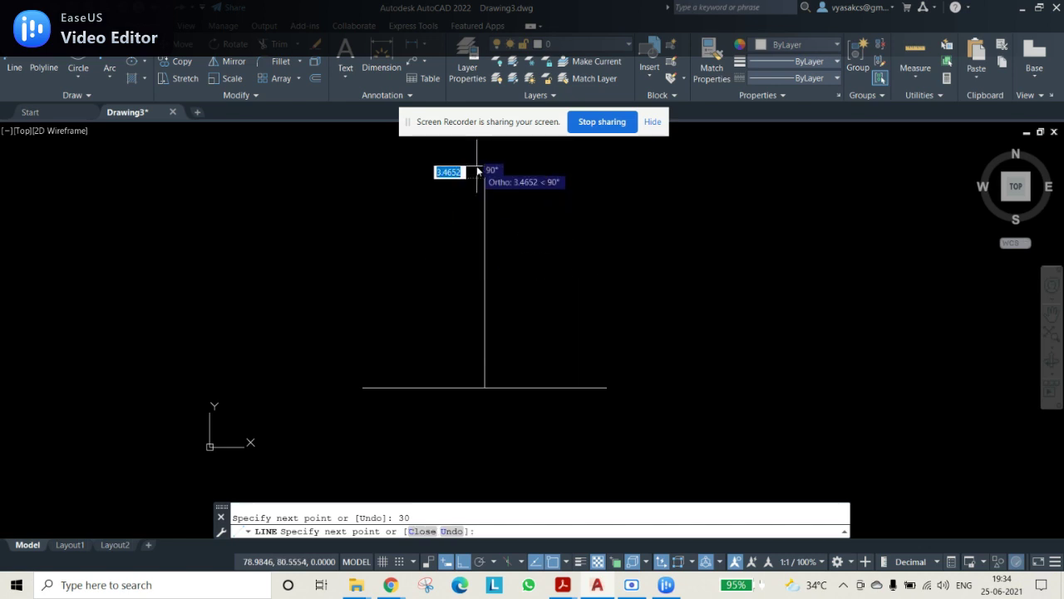
left_click(363, 387)
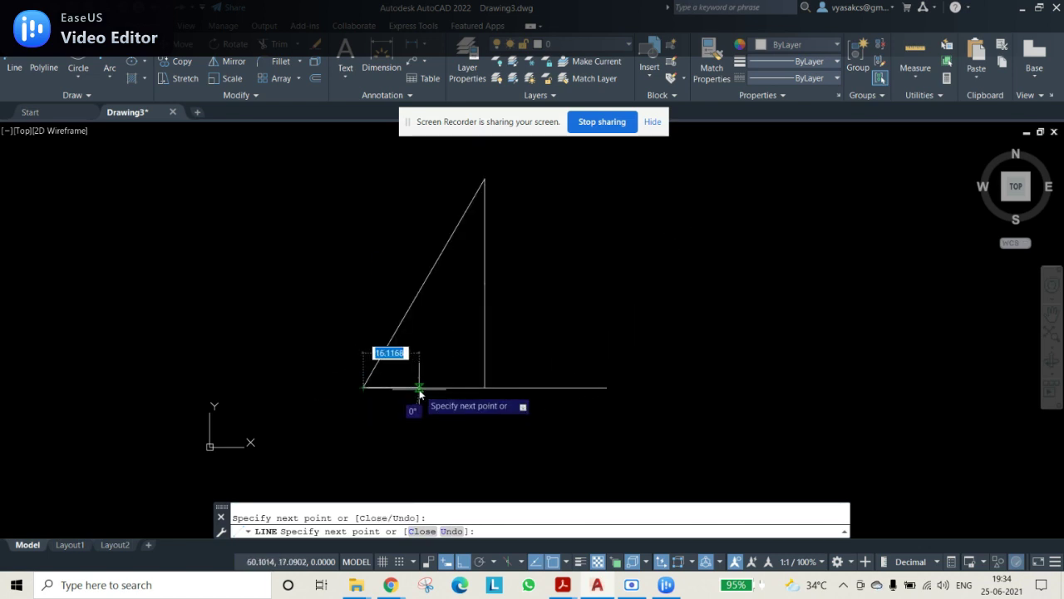
key("Escape")
Draw a line from the apex to the base's right end, closing the triangle.
left_click(14, 68)
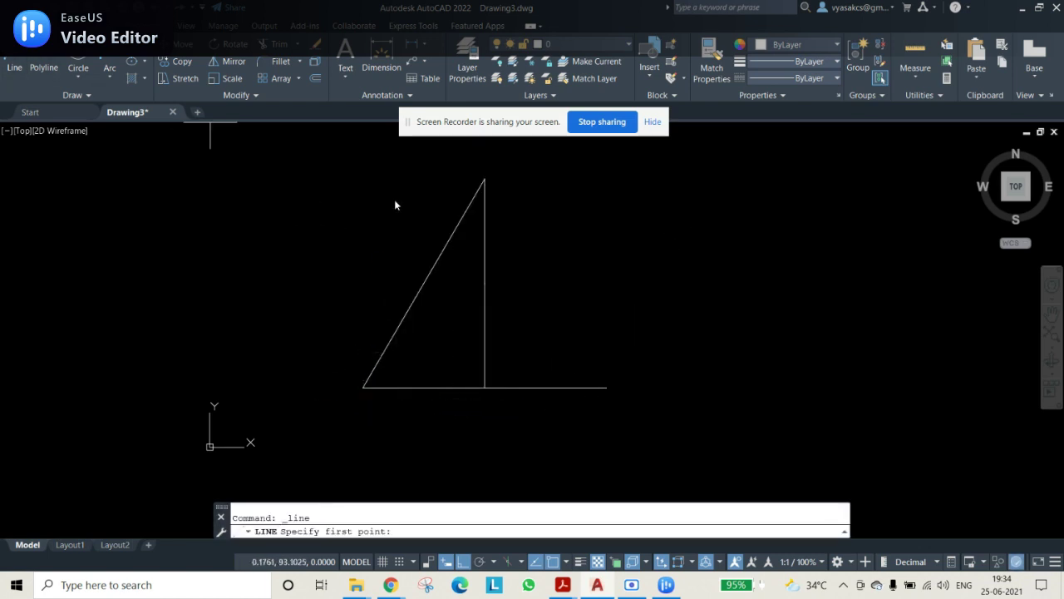
left_click(484, 178)
left_click(607, 386)
key("Escape")
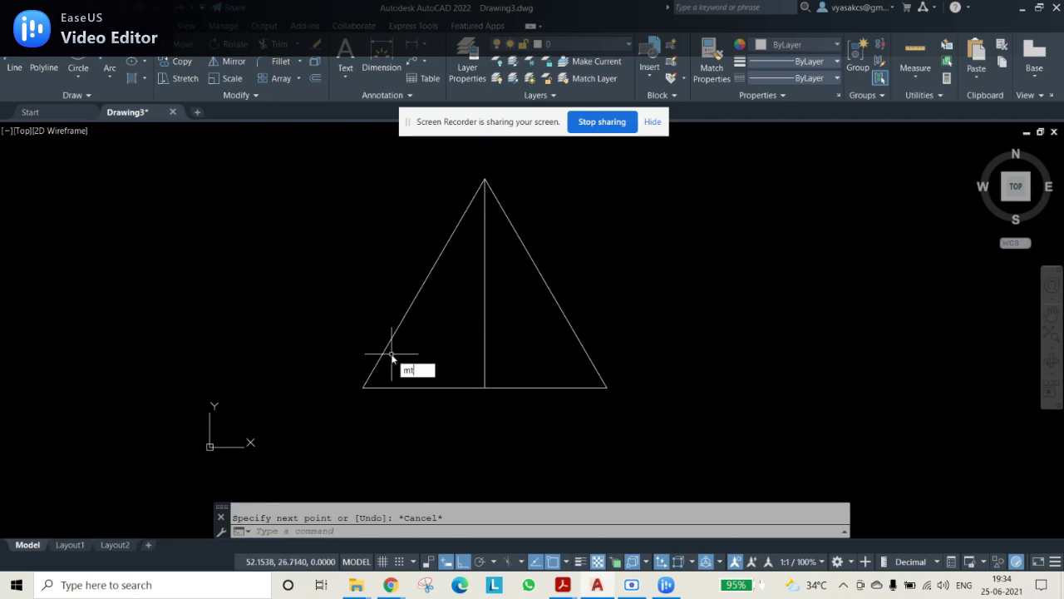
type("mt")
key("Return")
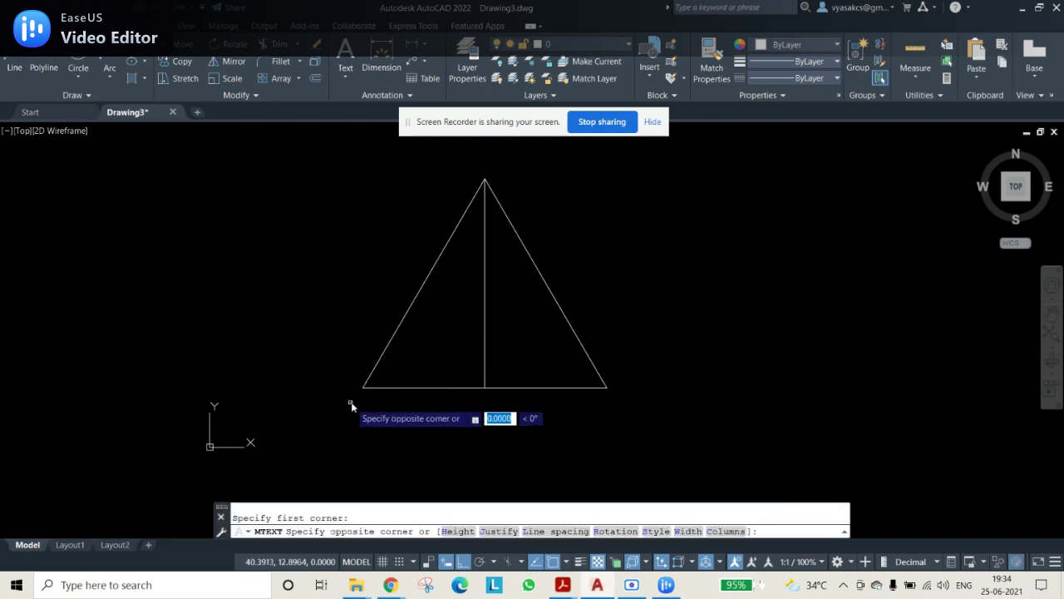
Place a capital 'A' text label below the triangle's left base corner.
left_click(350, 401)
left_click(383, 433)
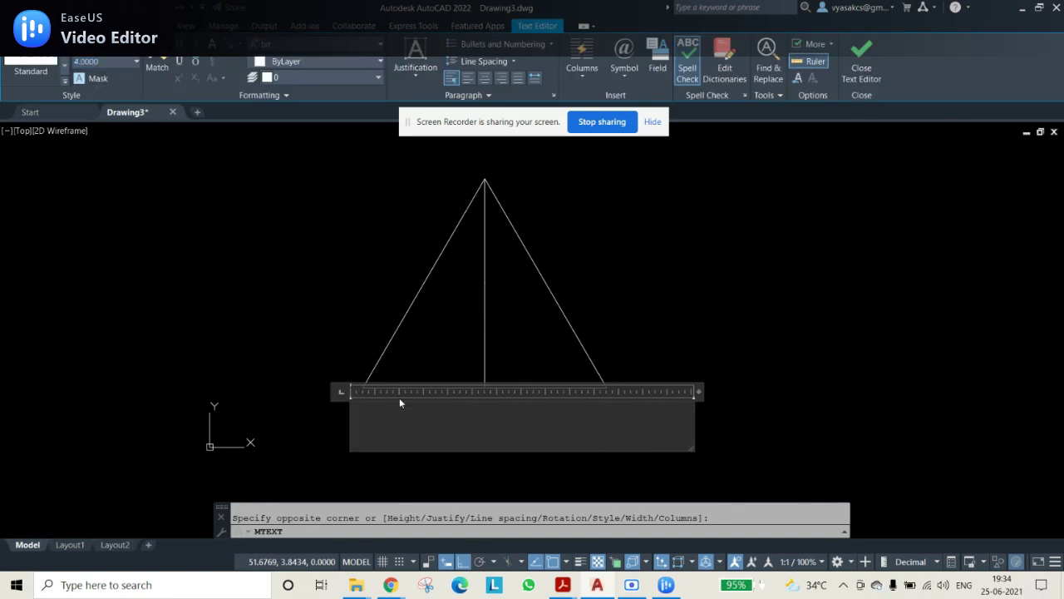
type("O")
key("BackSpace")
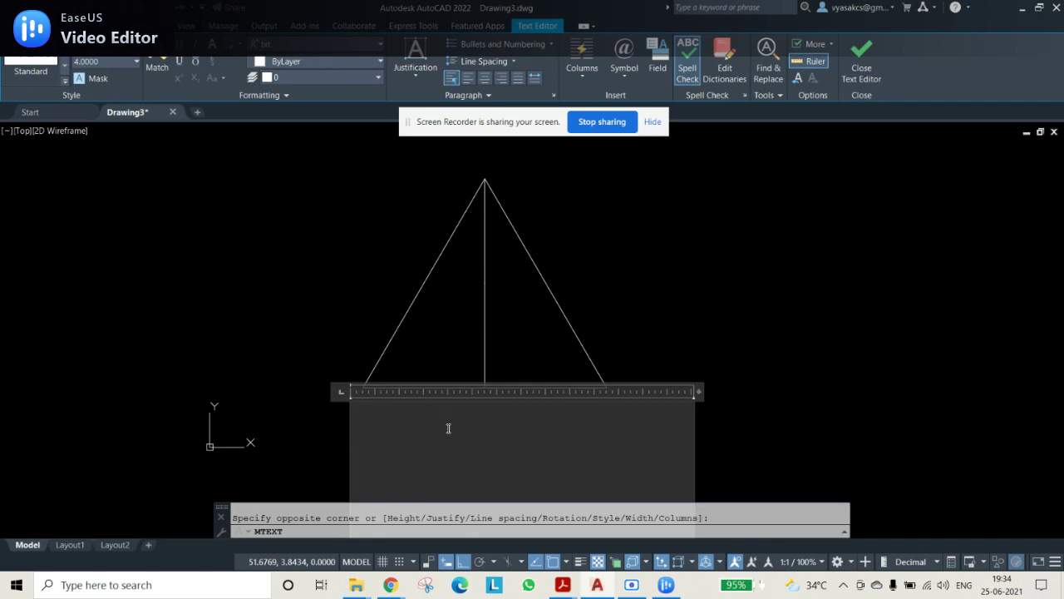
key("Caps_Lock")
type("A")
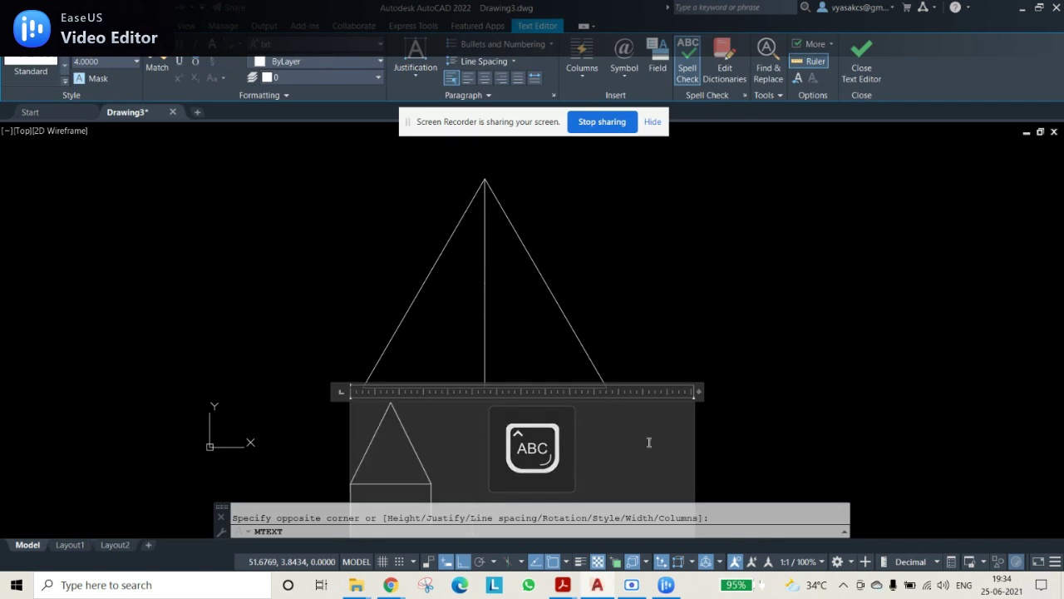
left_click(682, 131)
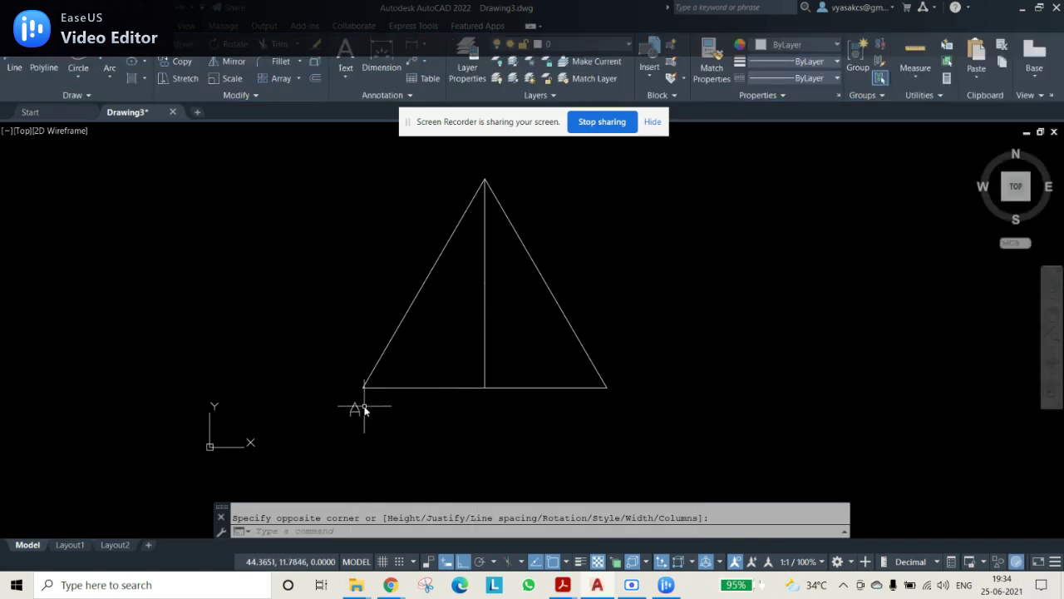
Copy the A label to the lower-right corner and make it 'B'.
left_click(355, 407)
key("F9")
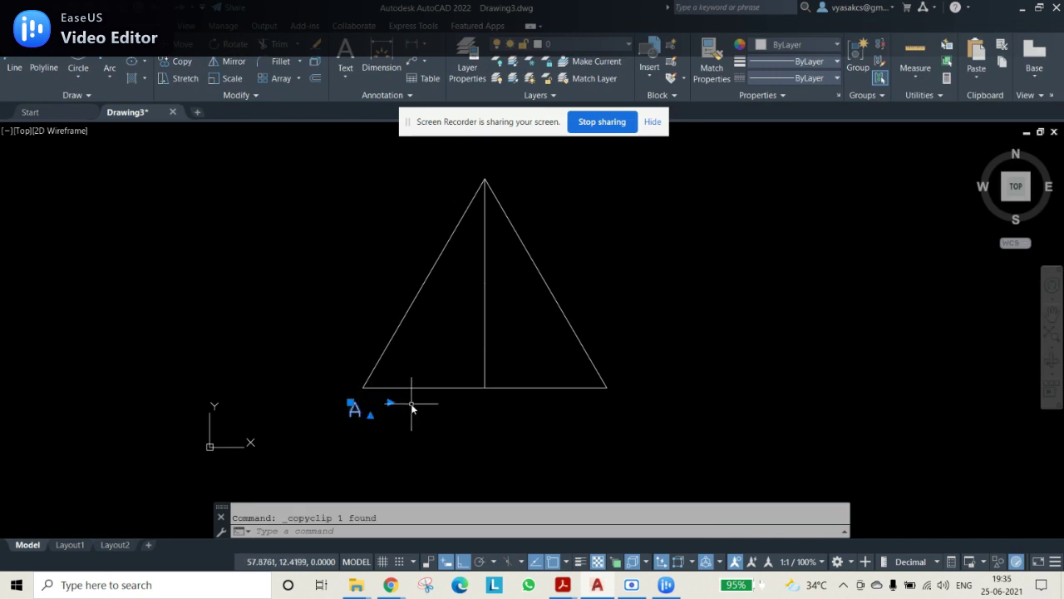
left_click(617, 409)
key("Escape")
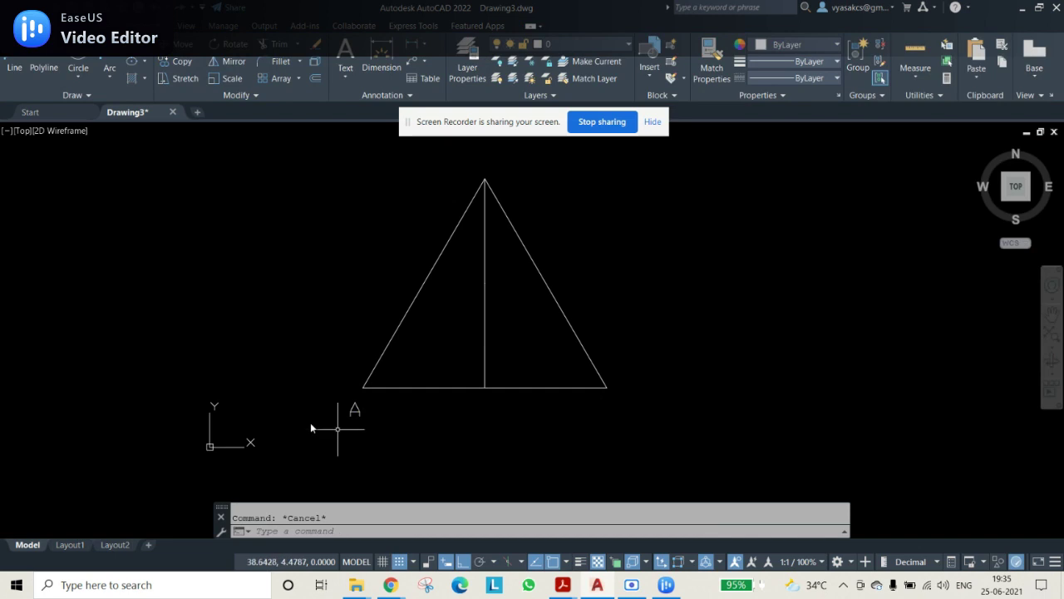
left_click(354, 408)
key("ctrl+c")
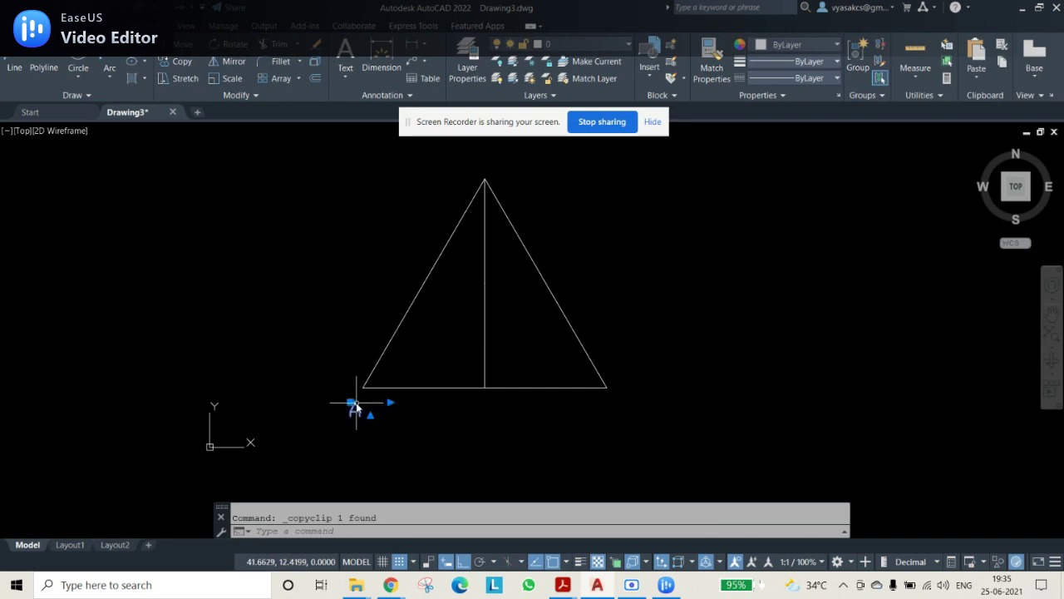
key("ctrl+v")
left_click(616, 402)
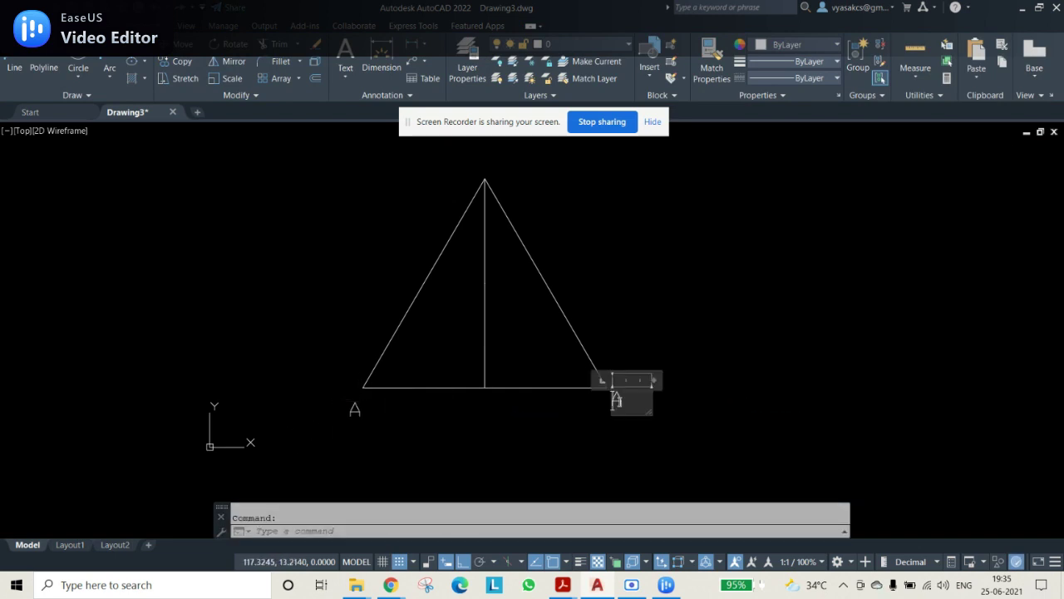
left_click(695, 439)
Paste a copy below the base midpoint and edit it to 'C'.
left_click(615, 403)
key("ctrl+c")
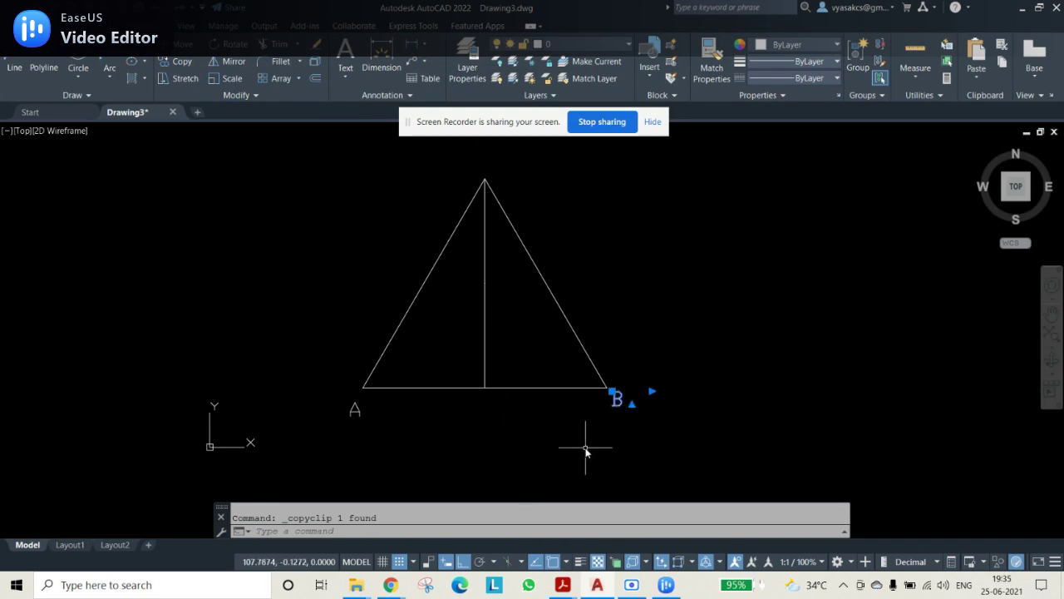
key("ctrl+v")
left_click(485, 411)
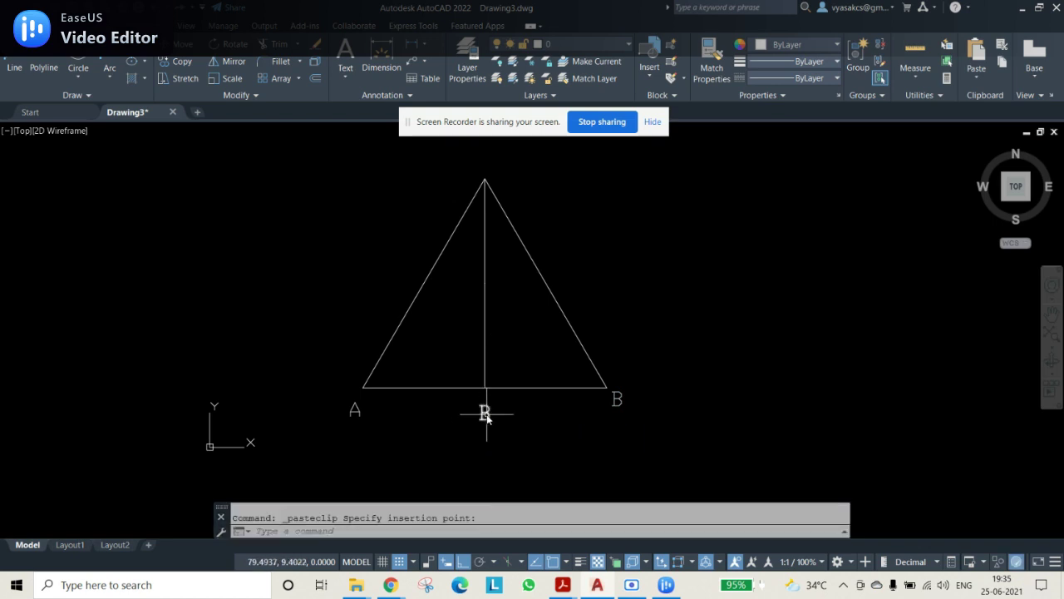
double_click(485, 413)
type("C")
key("Delete")
left_click(459, 421)
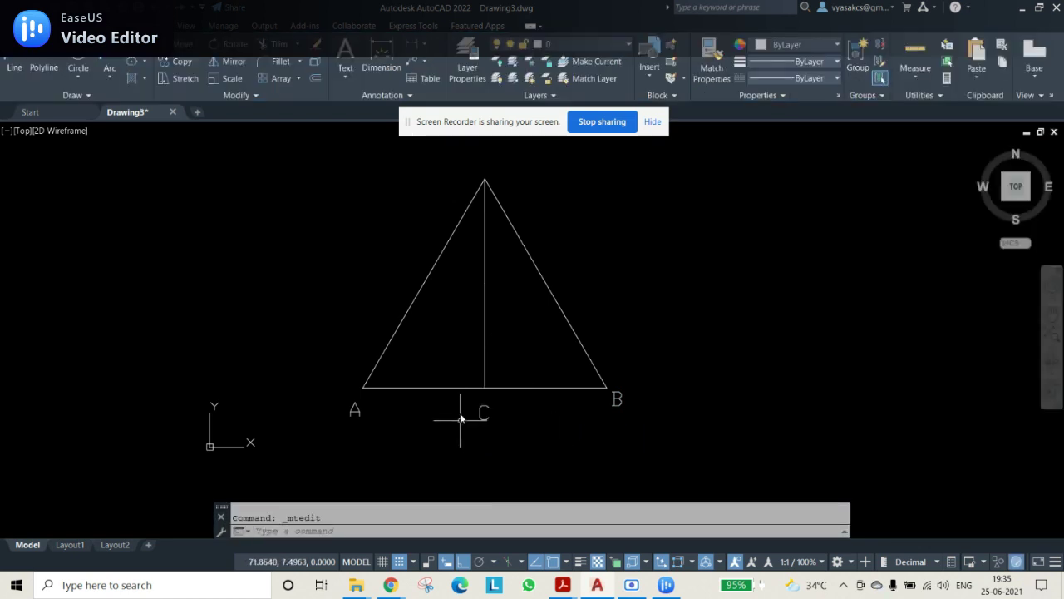
Paste a copy beside the altitude inside the triangle and edit it to 'D'.
left_click(482, 410)
key("ctrl+c")
key("ctrl+v")
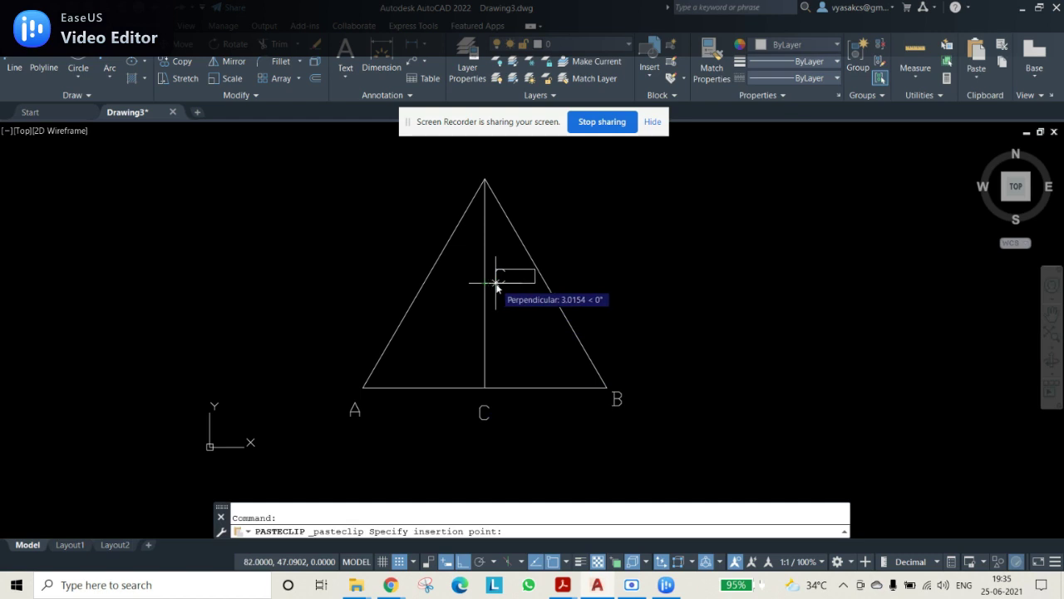
left_click(497, 284)
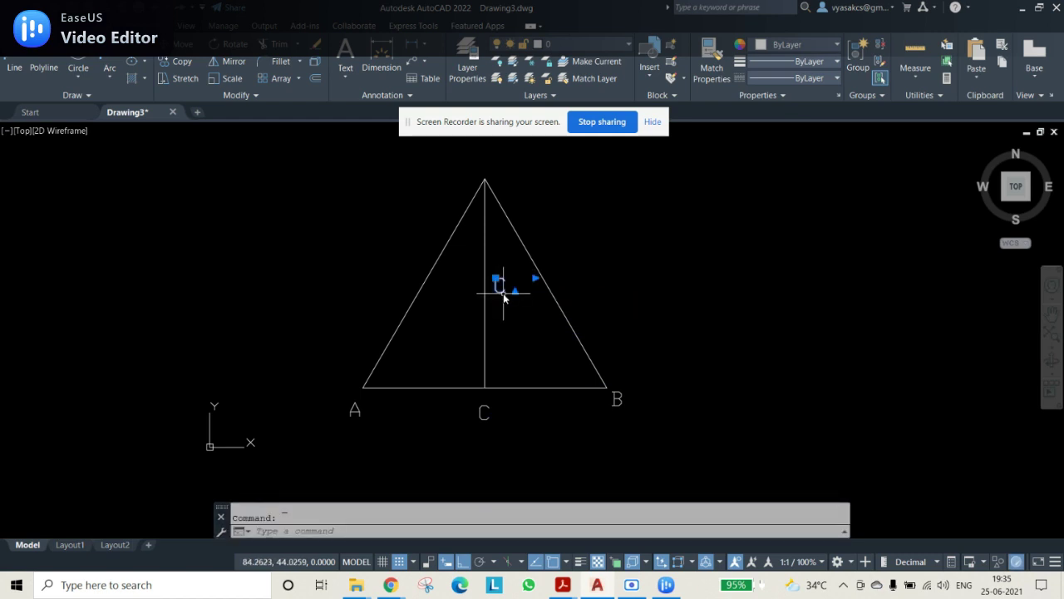
double_click(501, 287)
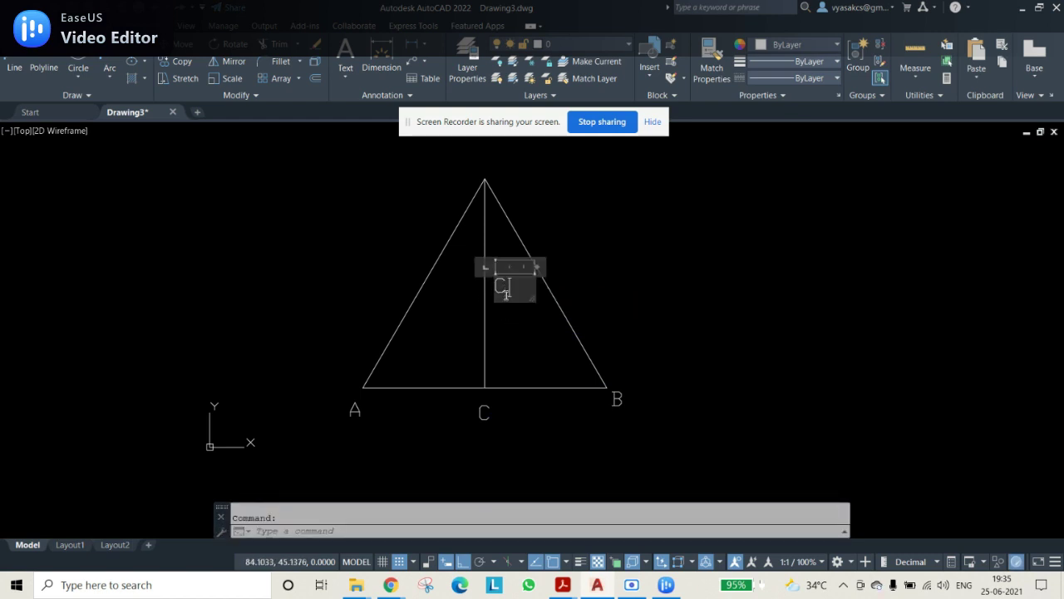
type("D")
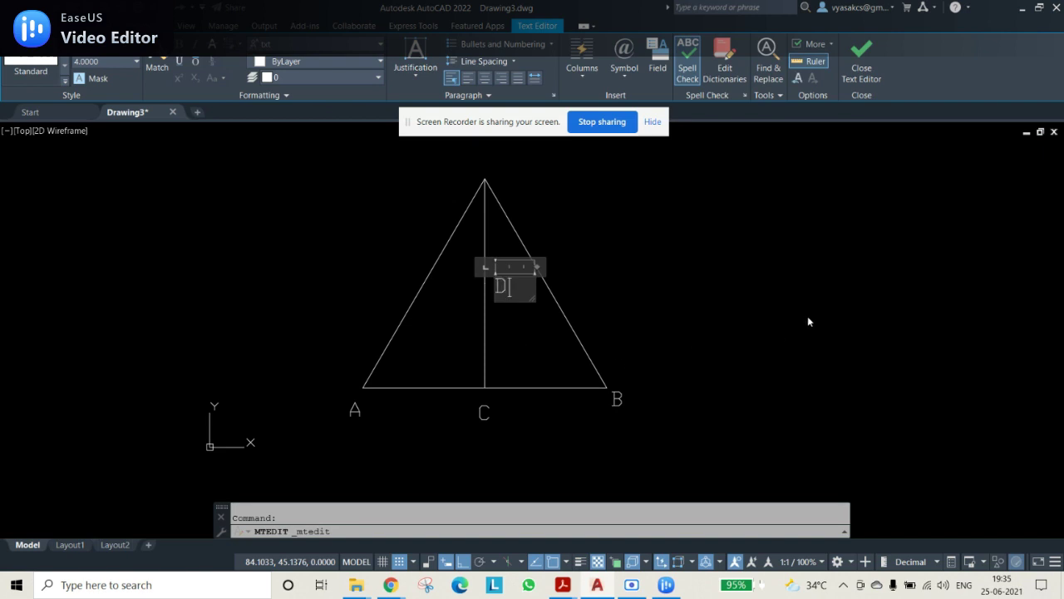
left_click(807, 321)
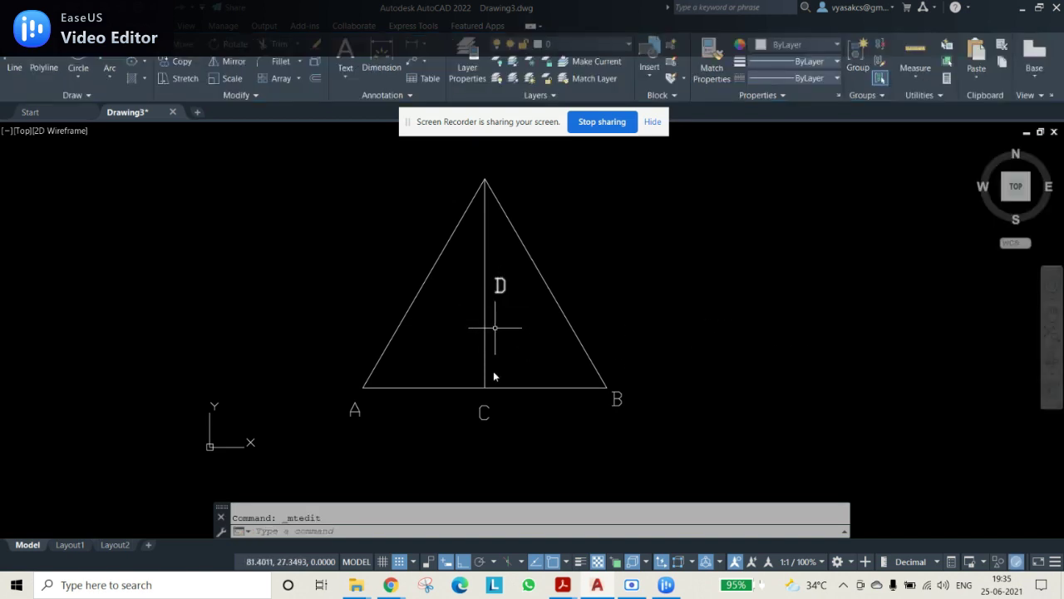
Paste a copy above the triangle apex and edit it to 'E'.
left_click(503, 284)
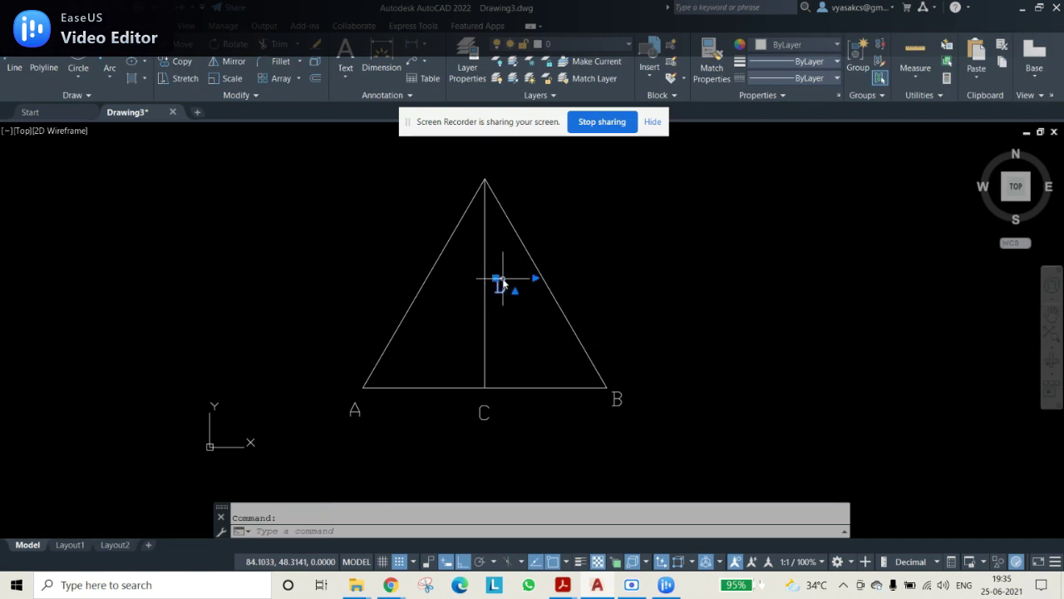
key("ctrl+c")
key("ctrl+v")
left_click(502, 176)
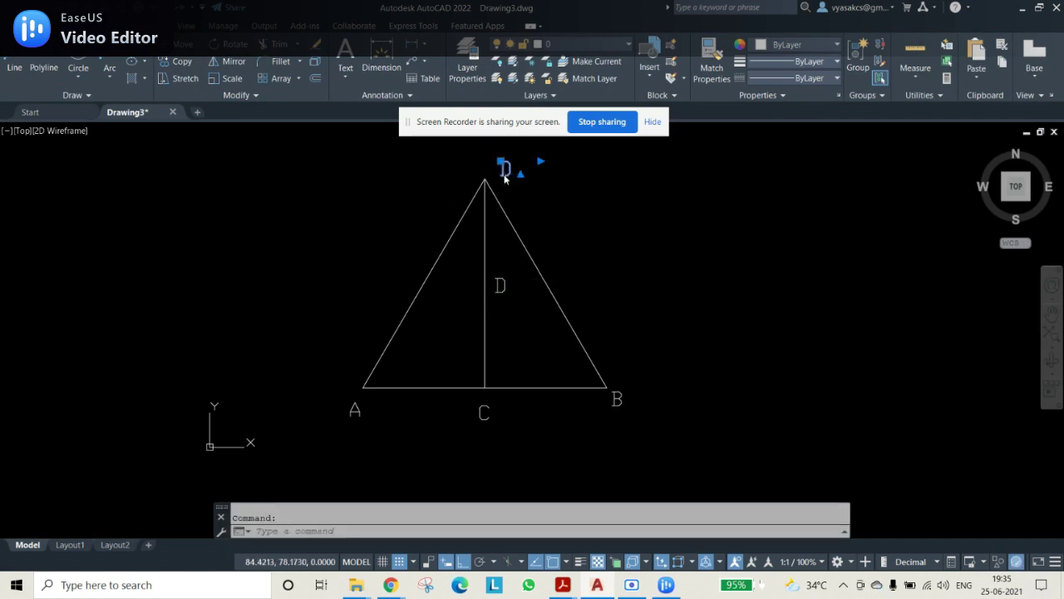
double_click(504, 171)
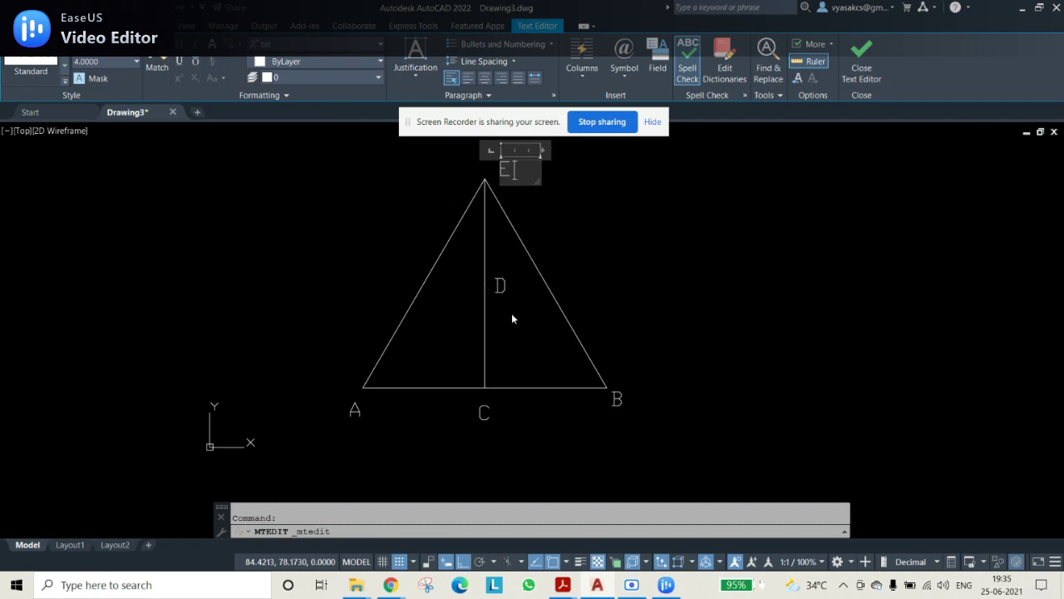
type("E")
left_click(696, 333)
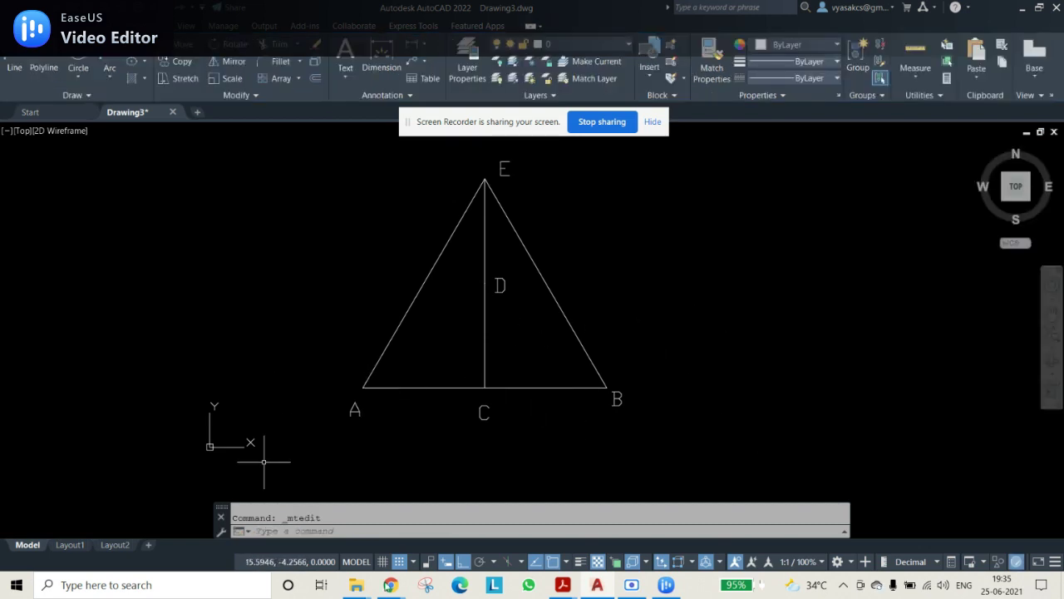
Nudge the D label slightly higher on the altitude.
left_click(499, 283)
left_click(496, 278)
left_click(499, 261)
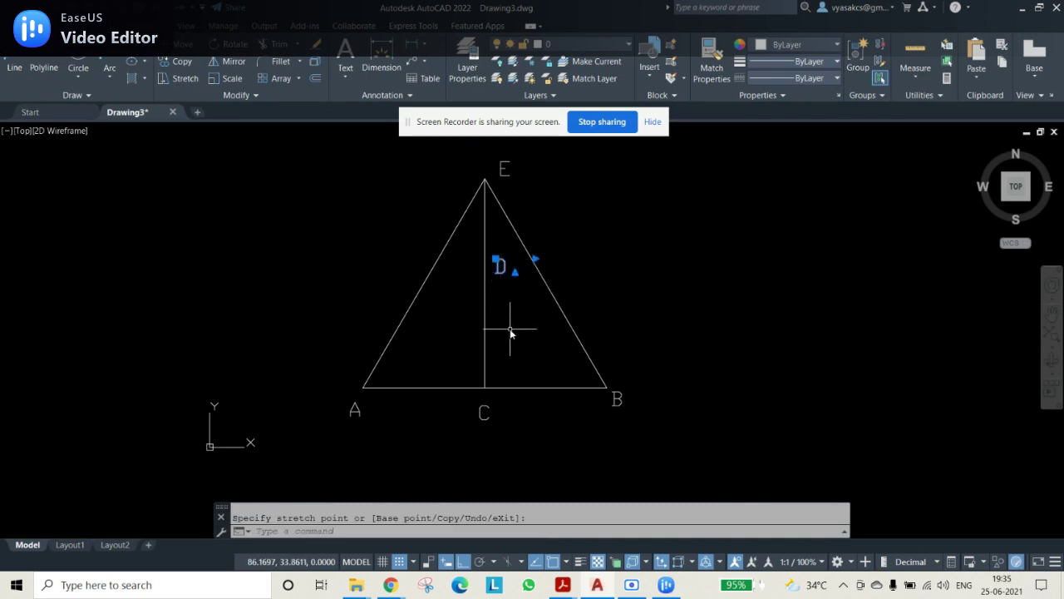
key("Escape")
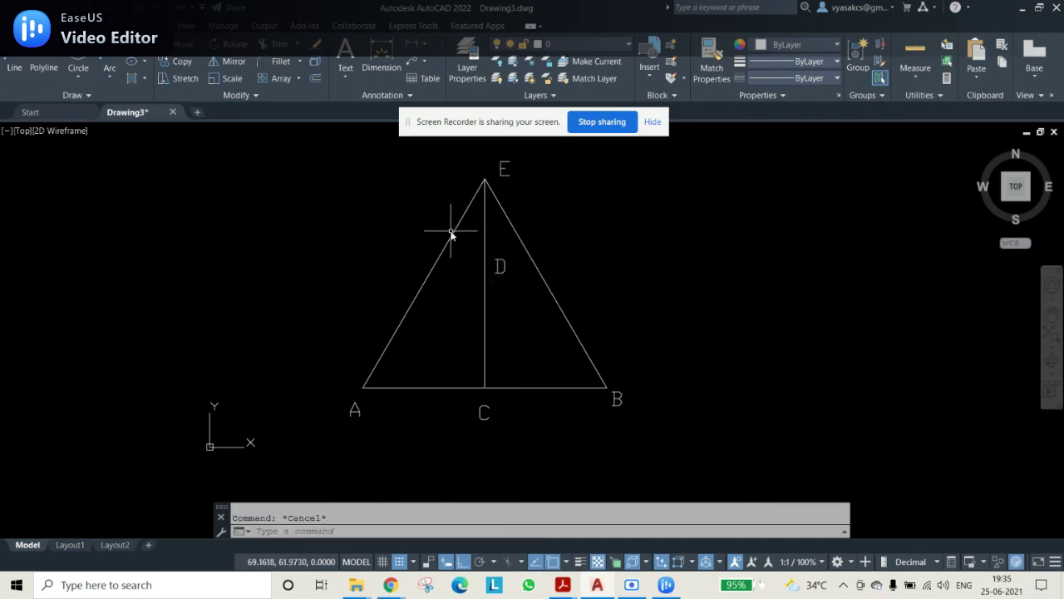
left_click(452, 231)
left_click(549, 287)
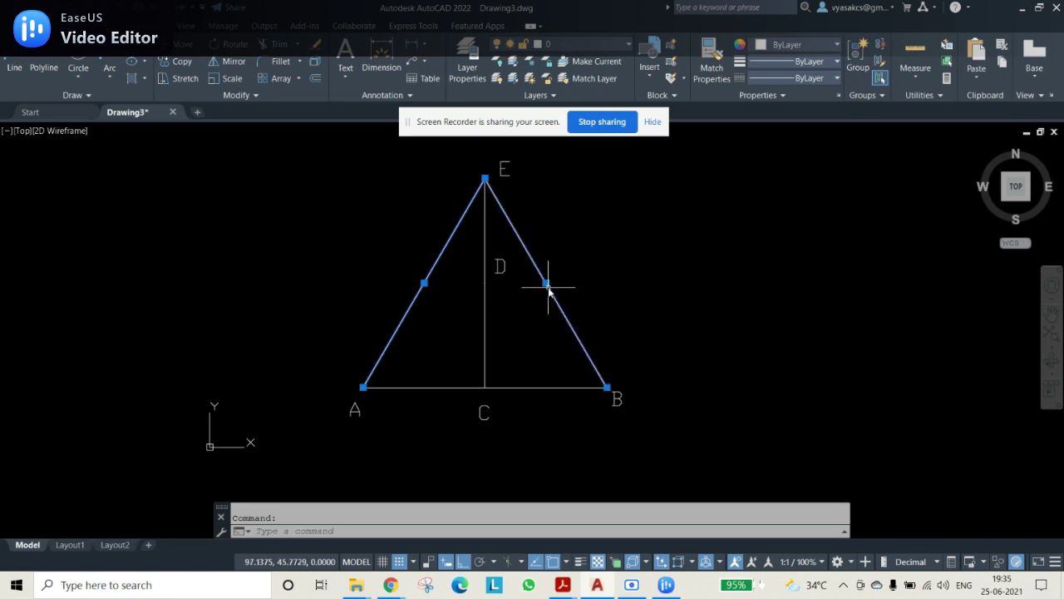
key("Escape")
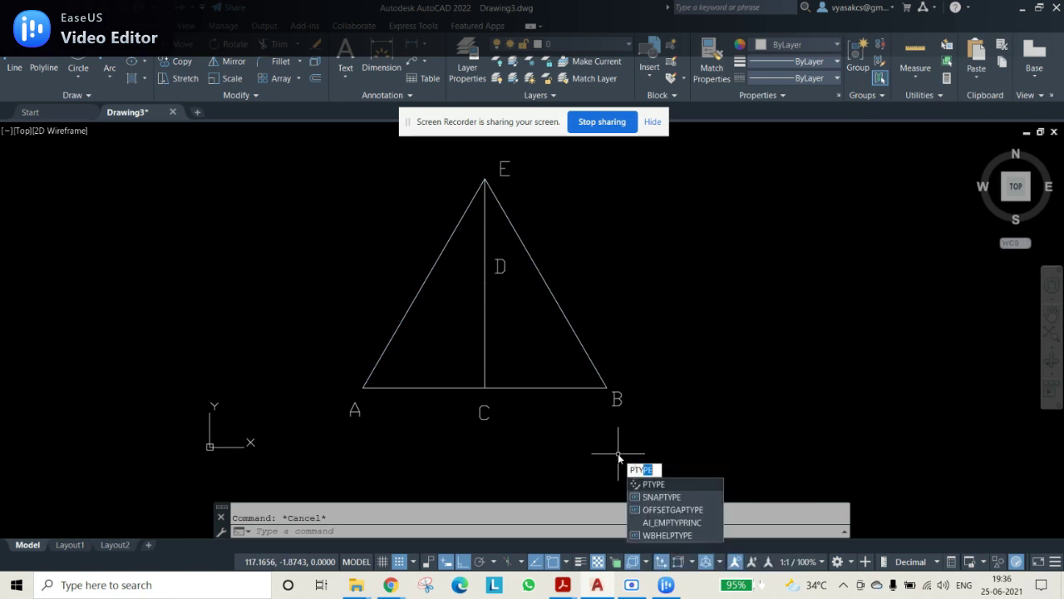
Set the point display style to the circle-with-cross marker.
key("Return")
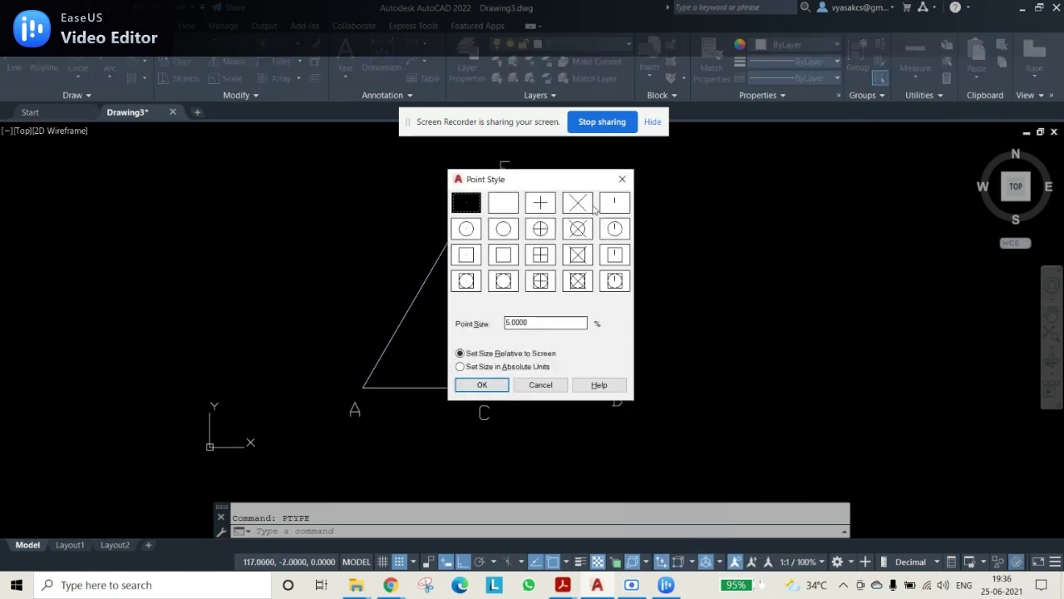
left_click(575, 233)
left_click(483, 386)
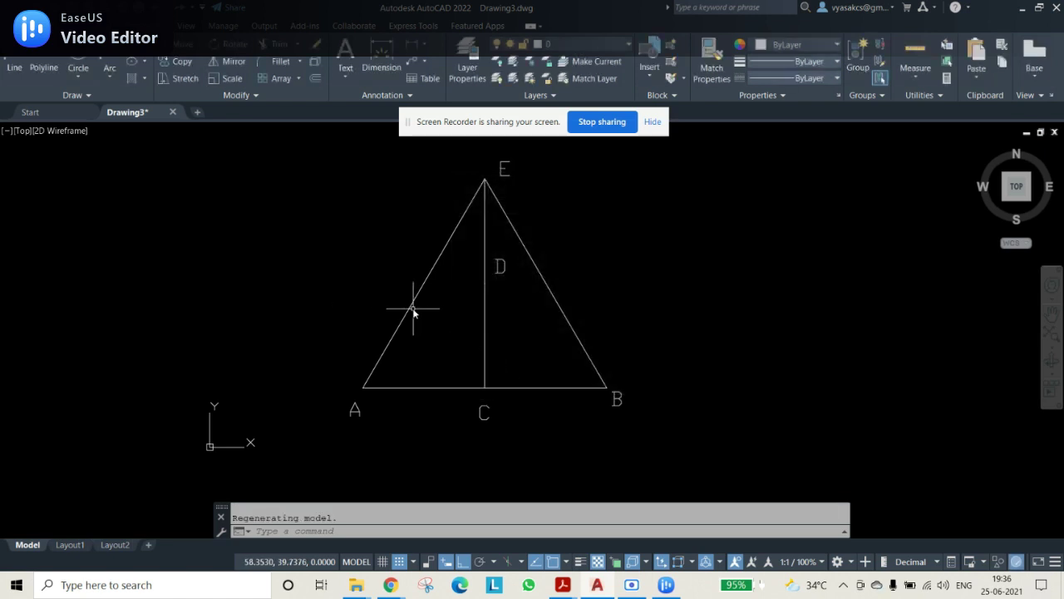
Divide sides AE and EB into 6 equal parts each with DIV.
type("DIV")
key("Return")
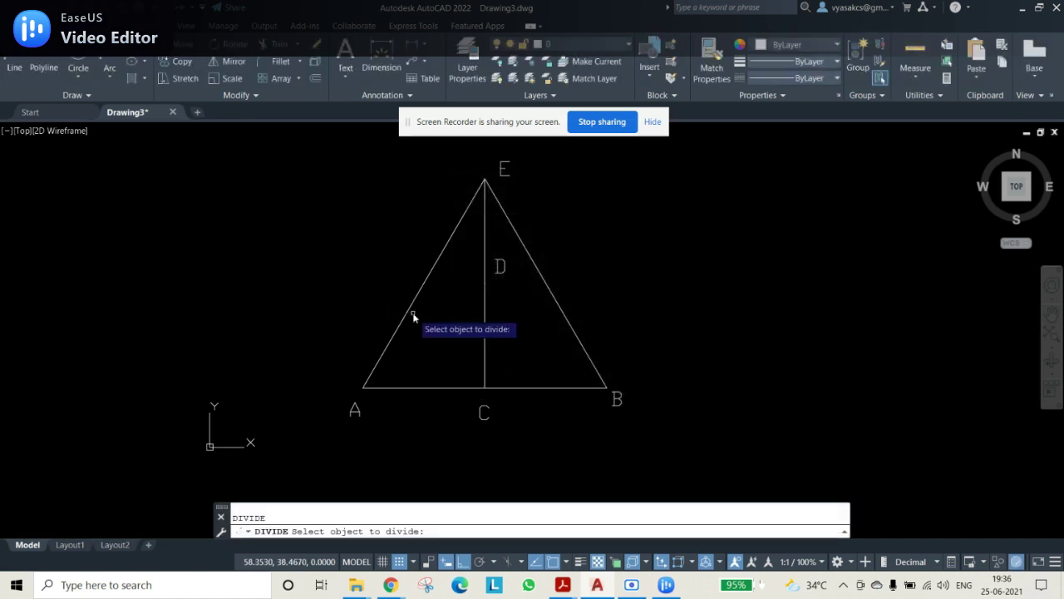
left_click(405, 322)
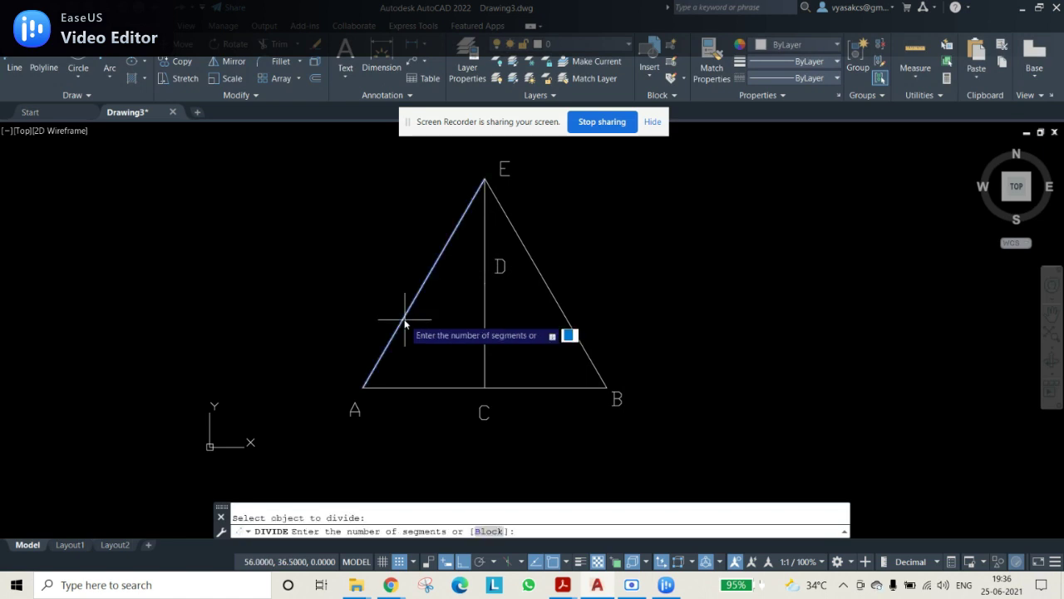
key("Return")
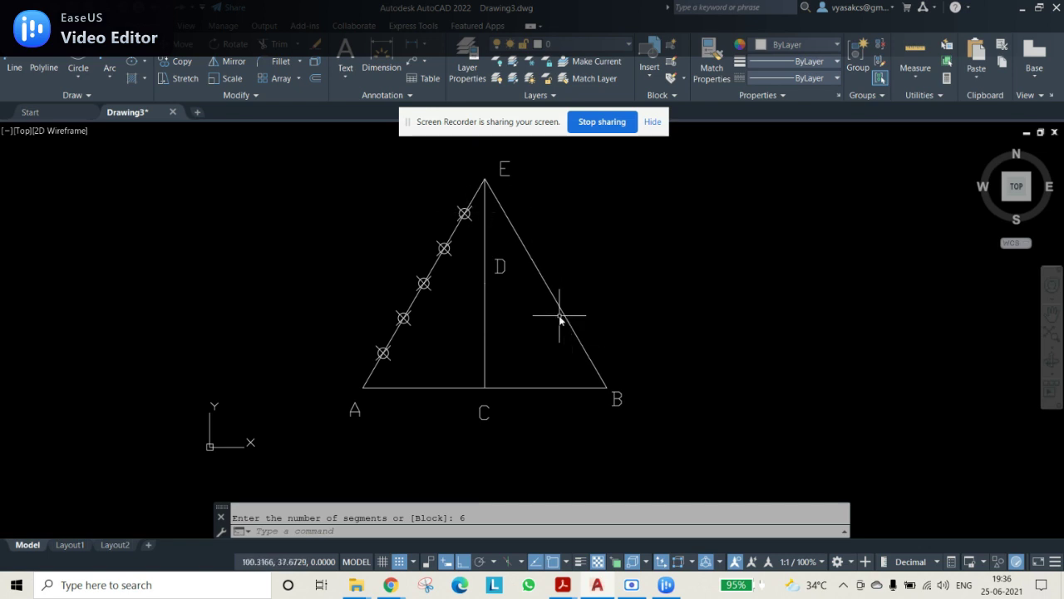
type("DIV")
key("Return")
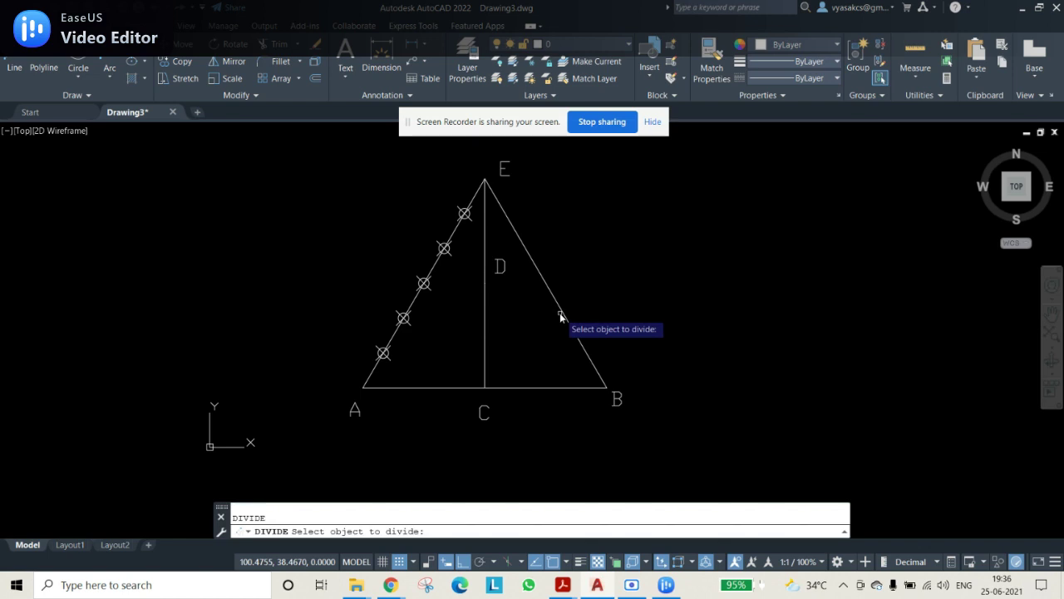
left_click(562, 312)
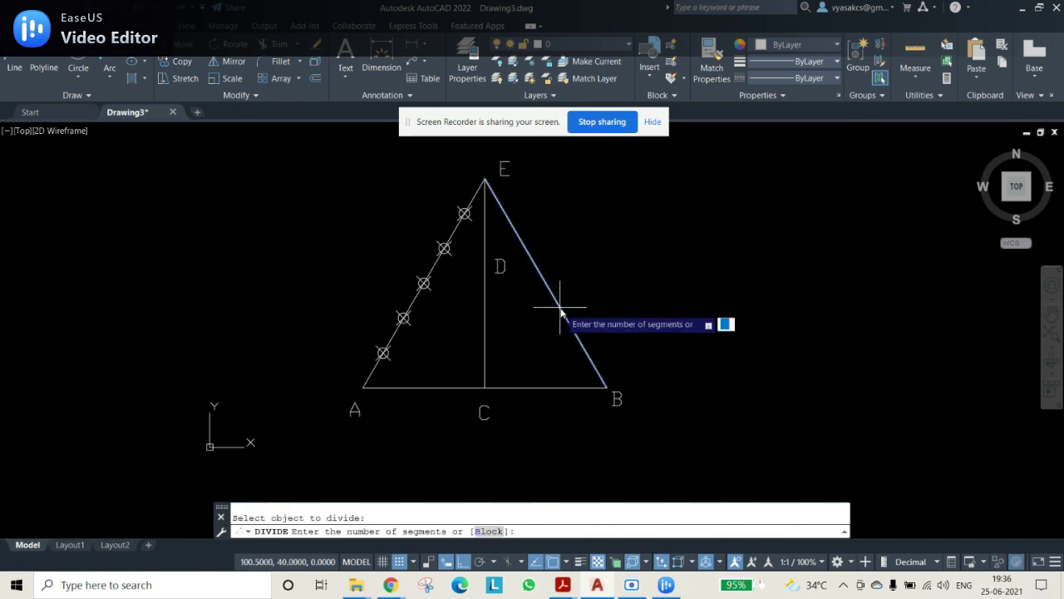
type("6")
key("Return")
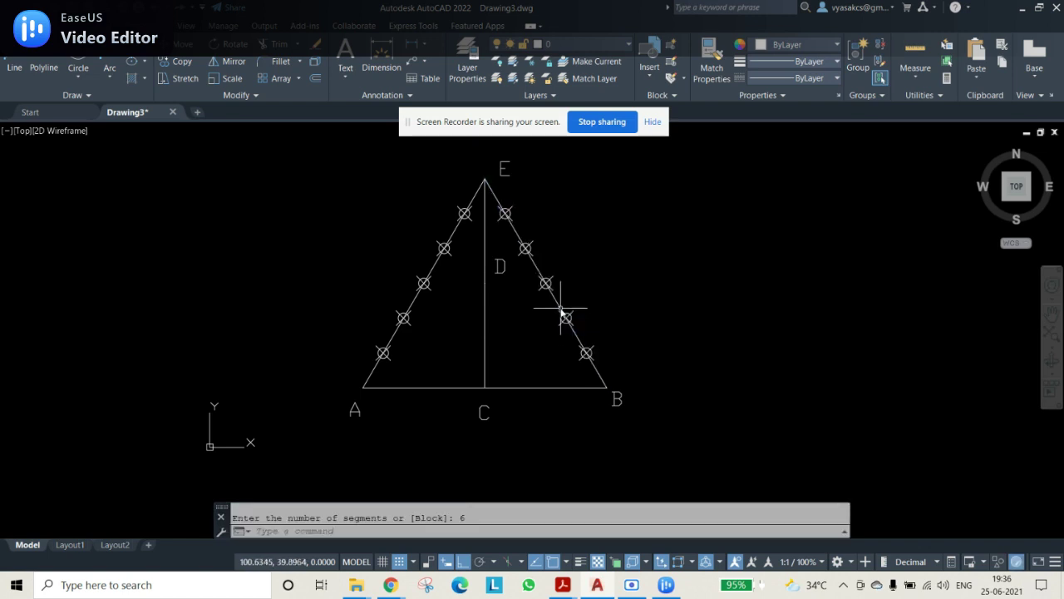
Copy the A label to the lowest left division point and edit it to '1'.
left_click(360, 409)
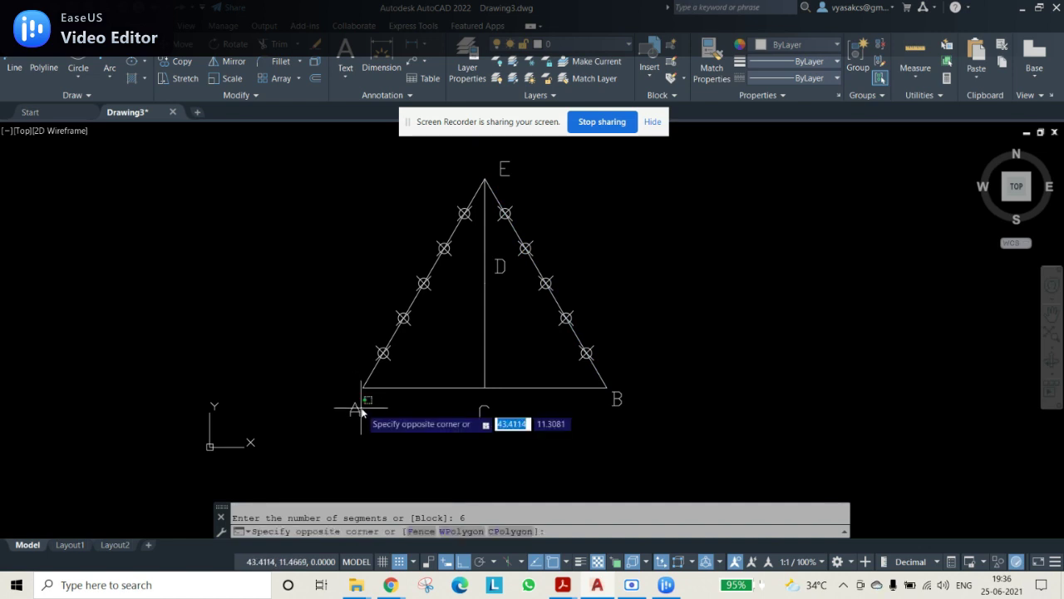
left_click(355, 412)
left_click(371, 414)
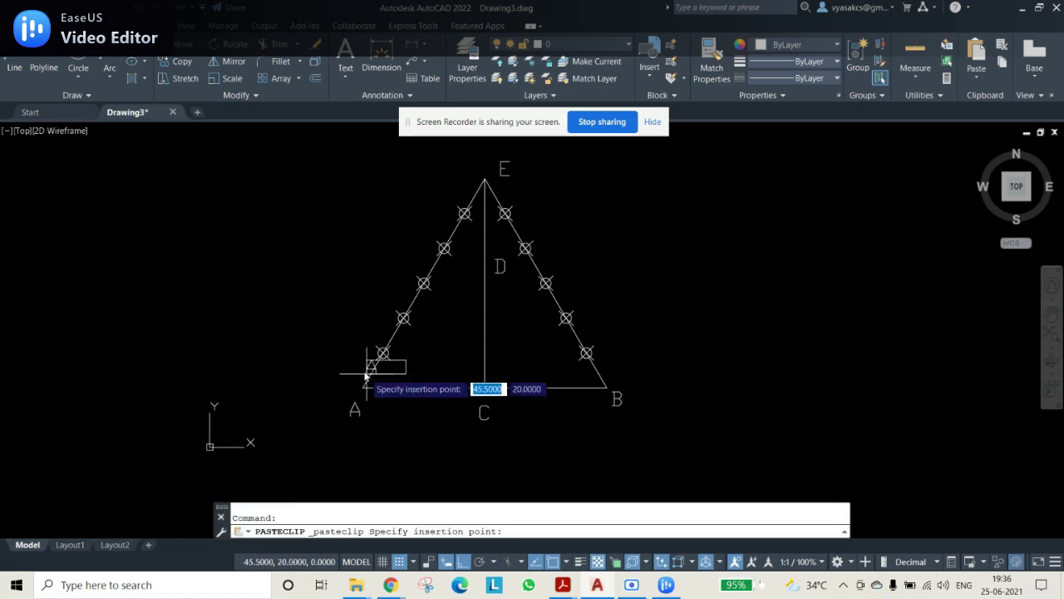
left_click(352, 351)
double_click(350, 348)
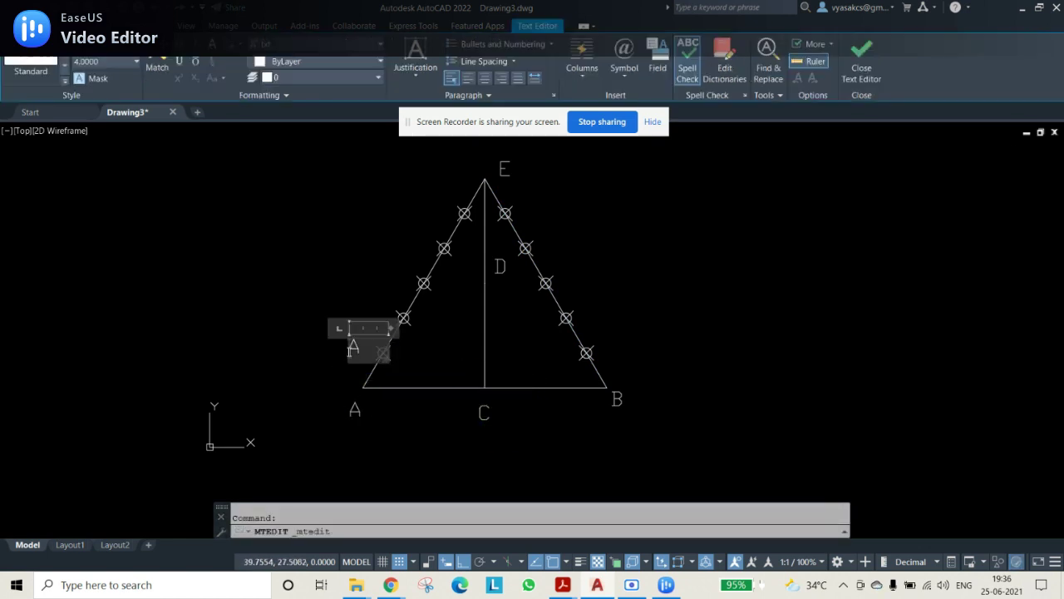
left_click(339, 373)
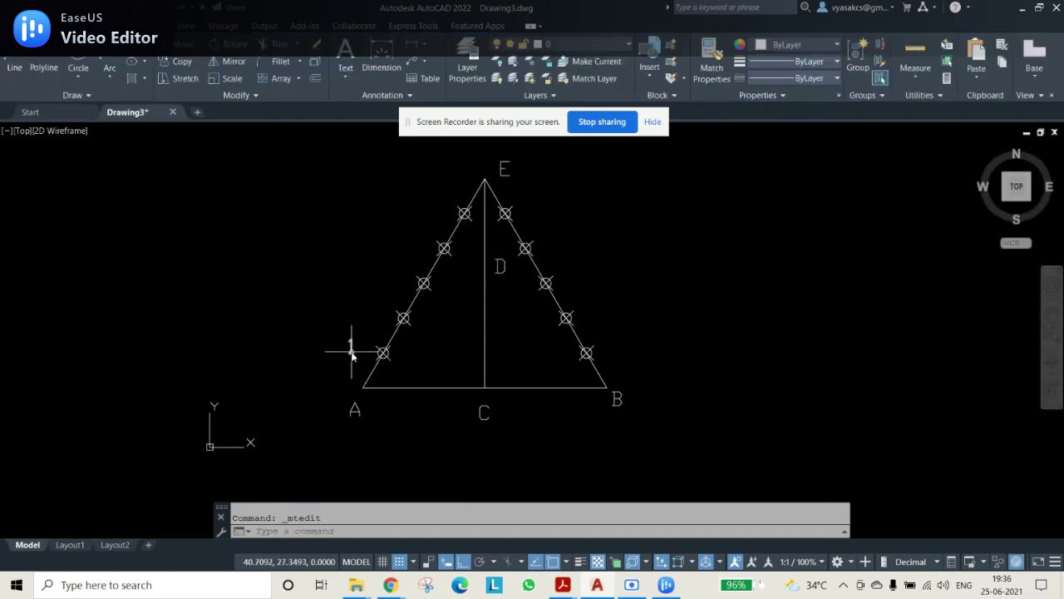
Paste copies by the top-right and second-left division points, making the left one '2'.
key("ctrl+c")
key("ctrl+v")
left_click(521, 208)
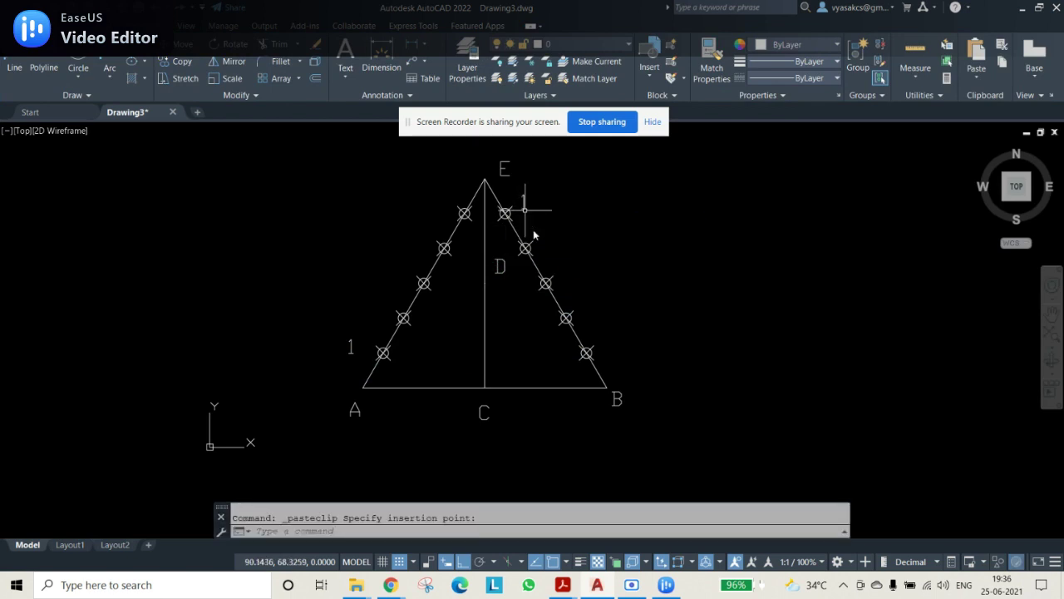
key("ctrl+c")
key("ctrl+v")
key("Escape")
left_click(387, 320)
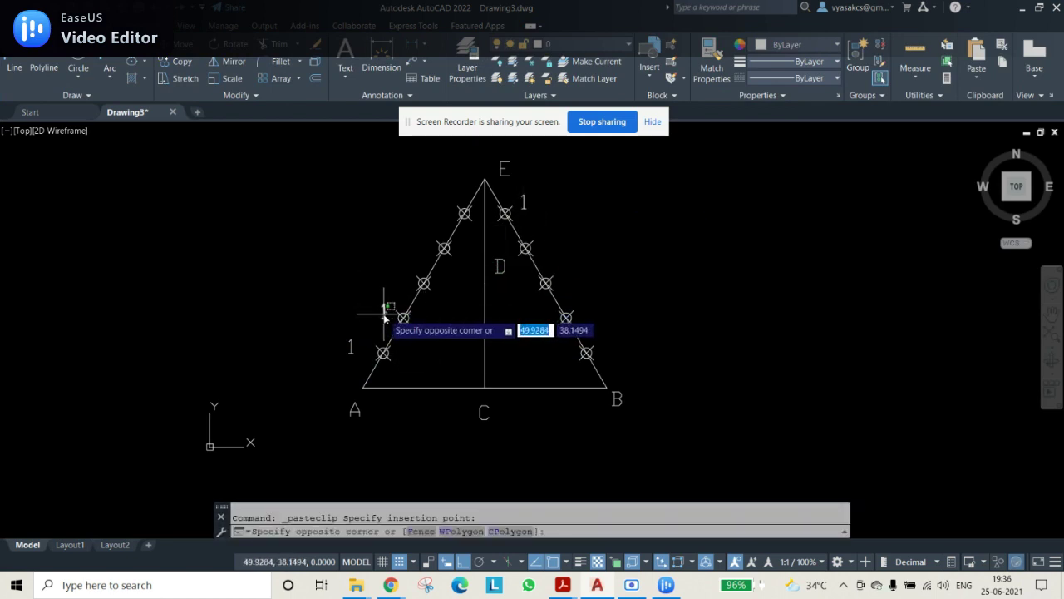
double_click(384, 313)
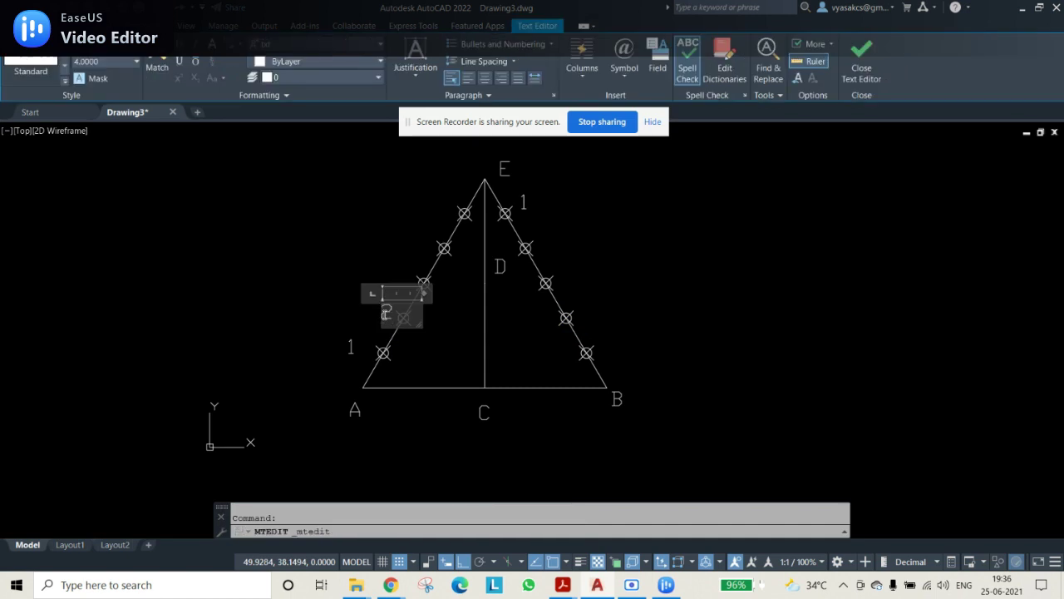
left_click(297, 372)
Copy the 2 label to the second right division point and edit it to '2′'.
left_click(388, 316)
left_click(383, 320)
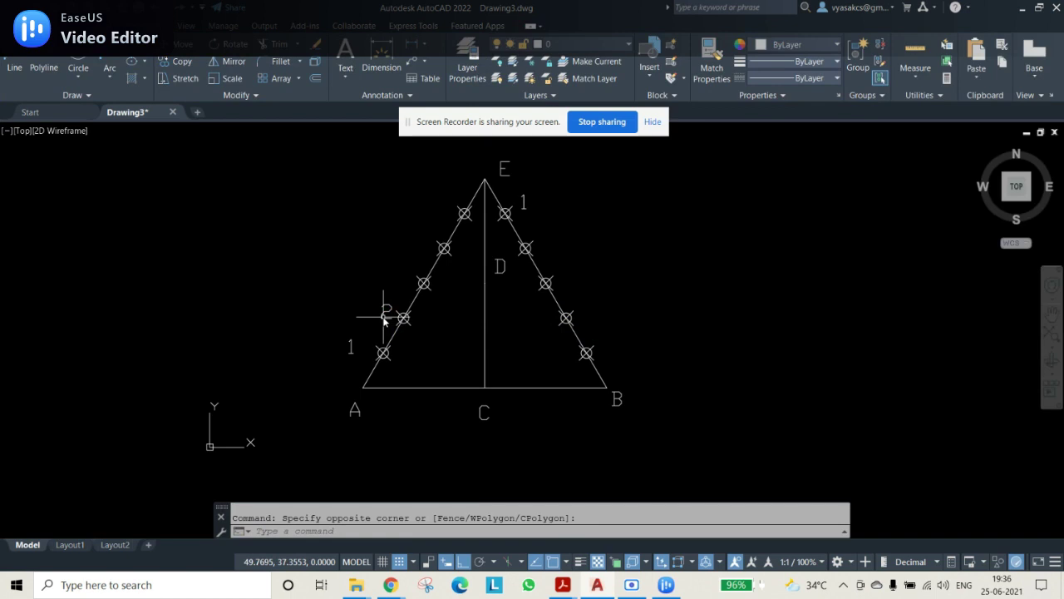
left_click(384, 320)
left_click(382, 321)
left_click(383, 320)
key("ctrl+c")
key("ctrl+v")
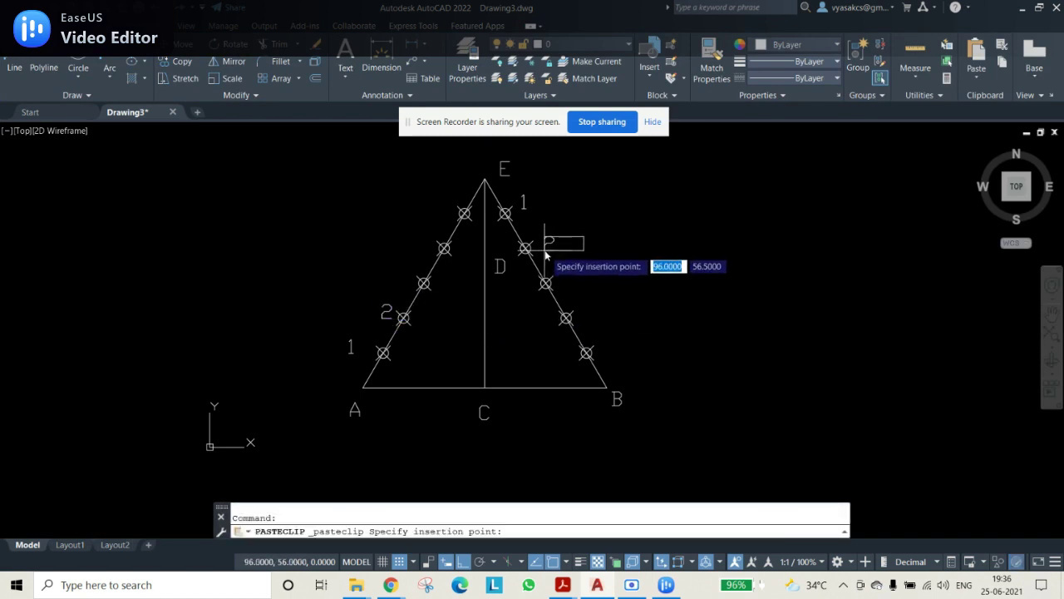
left_click(546, 255)
left_click(547, 241)
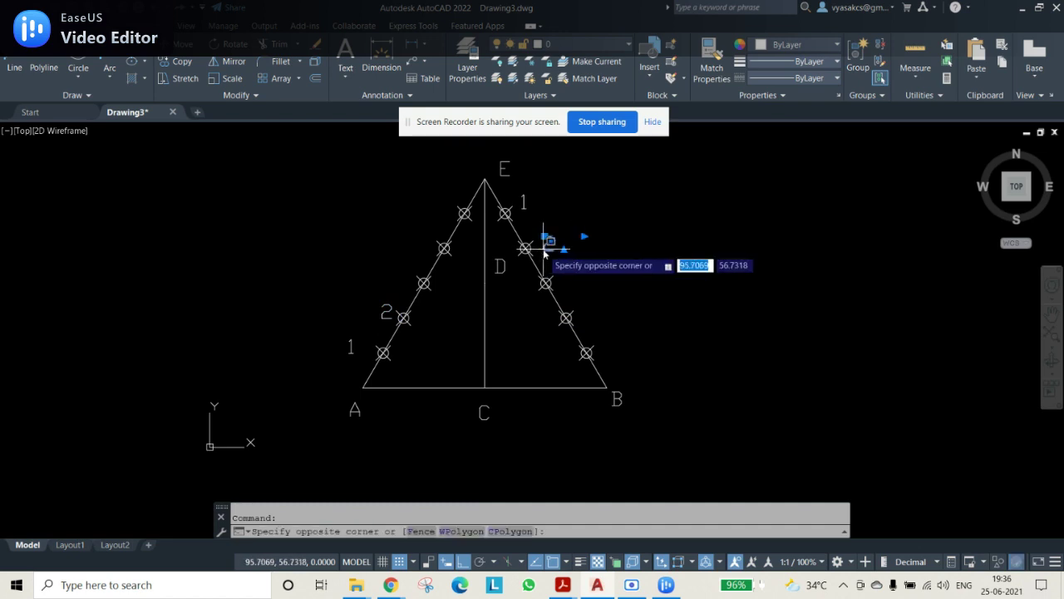
double_click(548, 245)
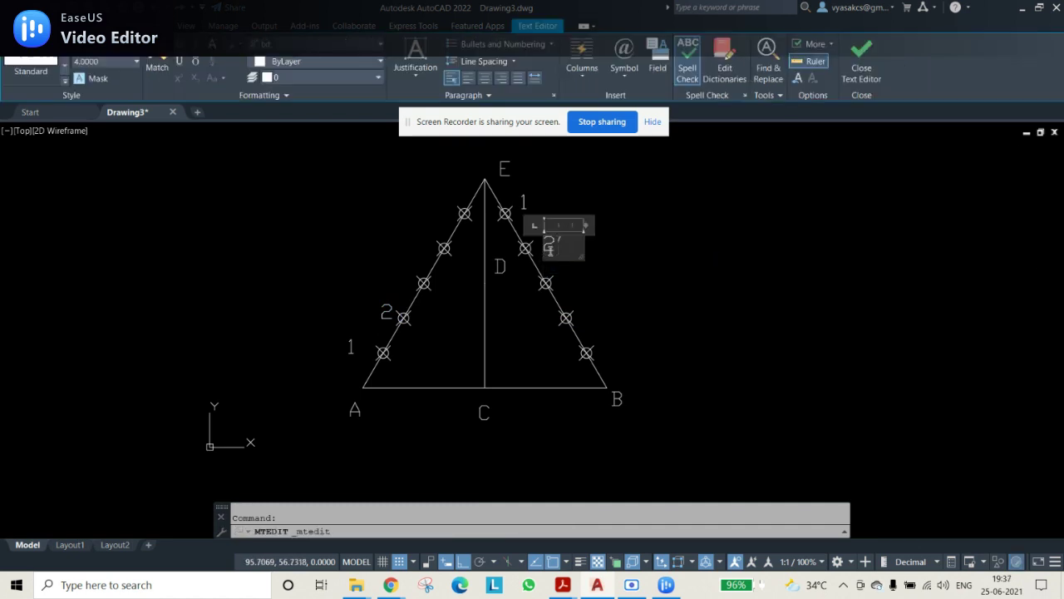
left_click(490, 189)
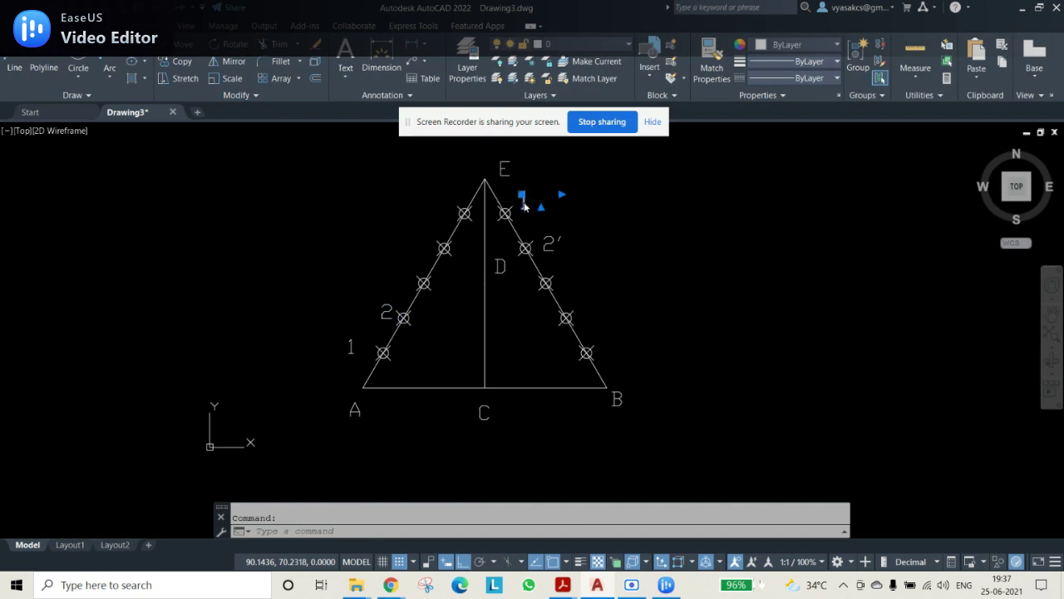
Edit the label near apex E into '1′'.
double_click(524, 205)
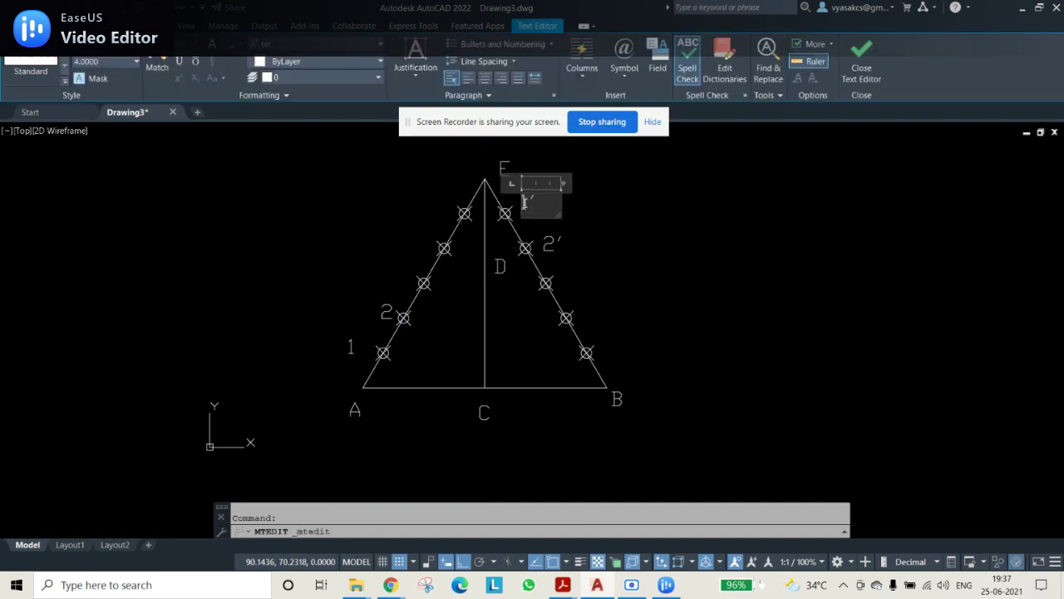
left_click(618, 266)
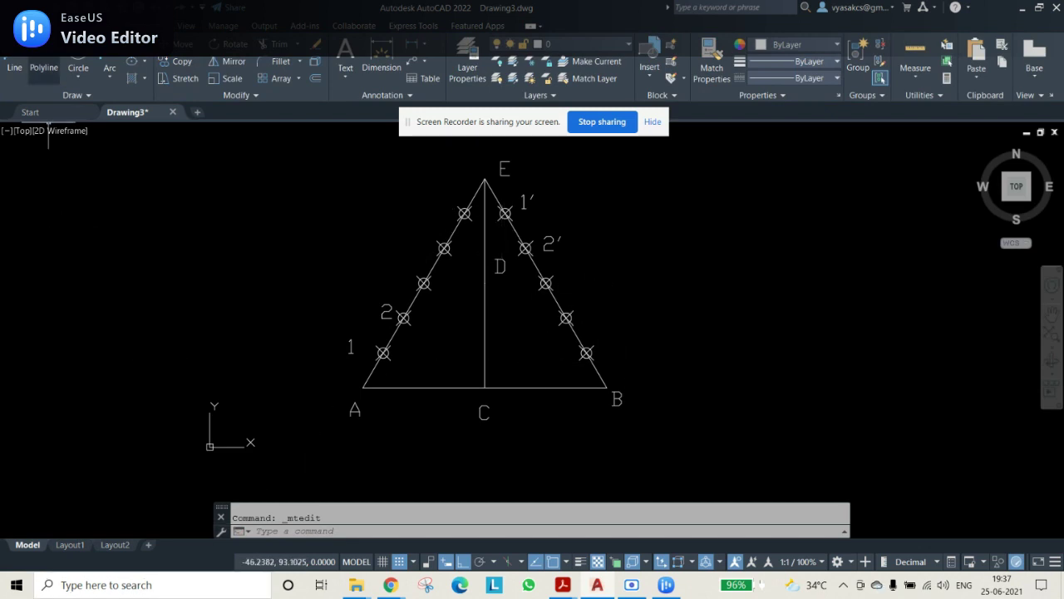
left_click(14, 65)
Draw the tangent lines joining division points 1 to 1′ and 2 to 2′.
scroll(411, 344, "up", 3)
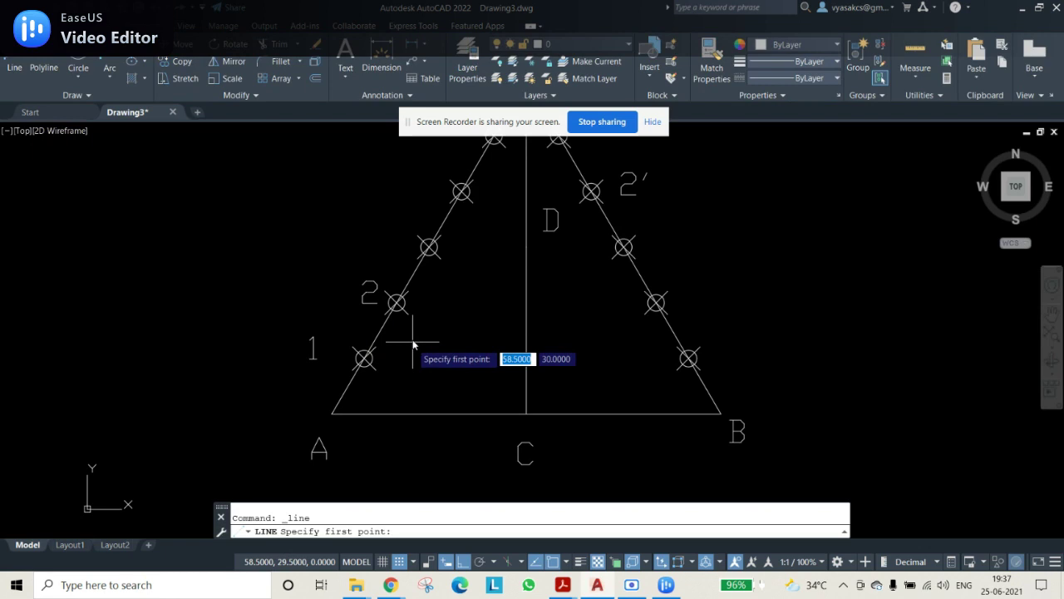
middle_click_drag(451, 304, 455, 355)
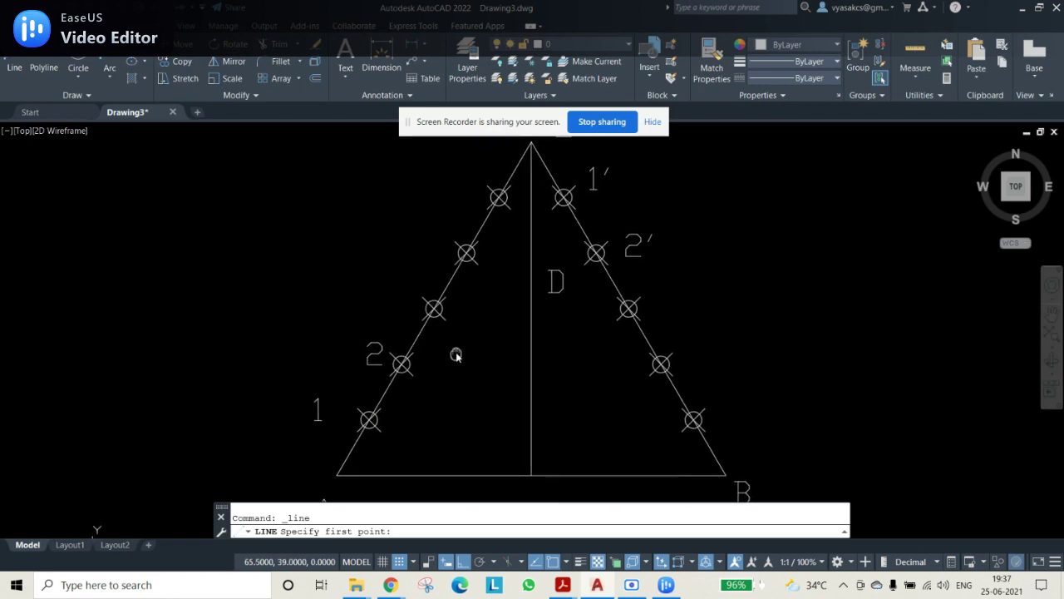
left_click(369, 419)
left_click(564, 197)
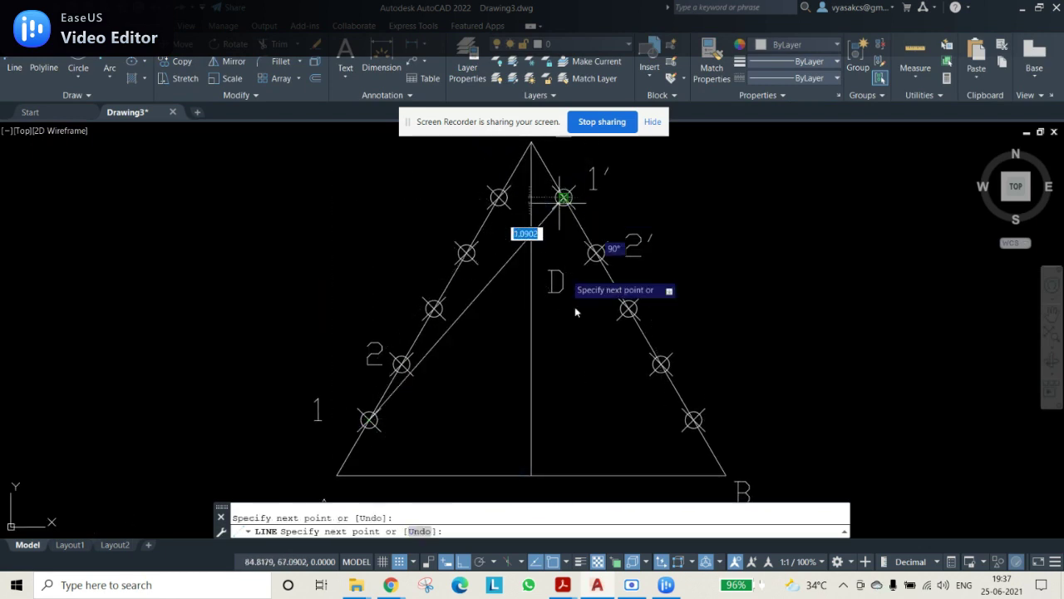
key("Escape")
left_click(14, 66)
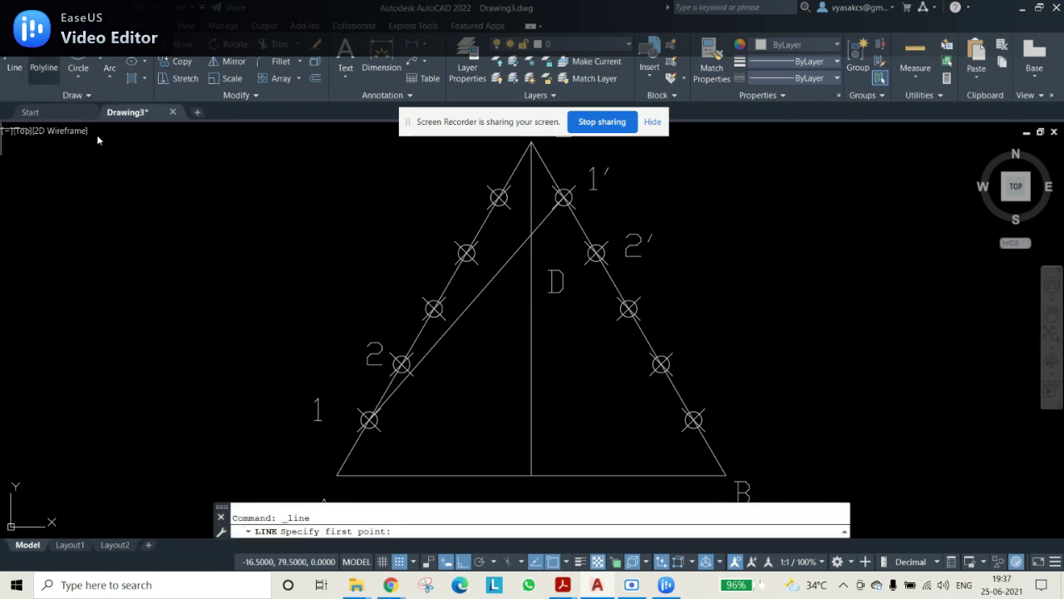
left_click(402, 364)
left_click(596, 252)
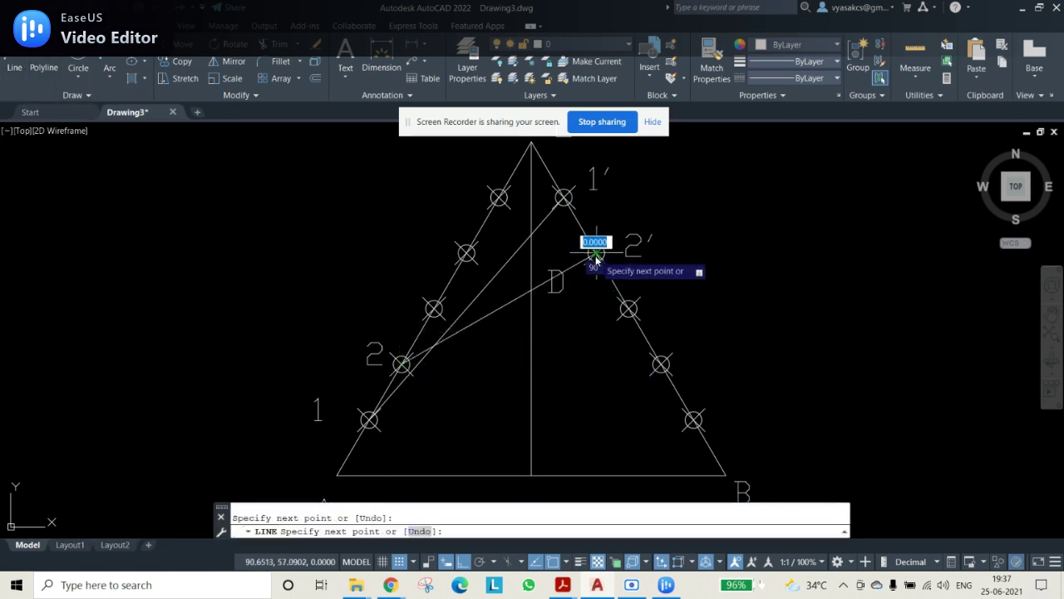
key("Escape")
Draw the remaining tangent lines joining 3 to 3′, 4 to 4′ and 5 to 5′.
left_click(14, 66)
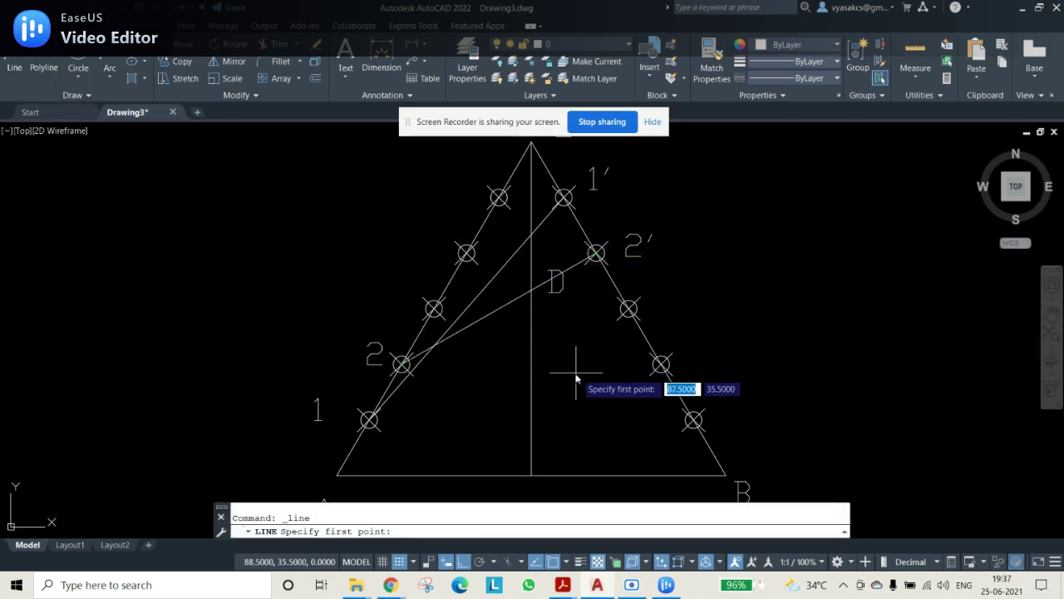
left_click(629, 309)
key("Return")
key("Return")
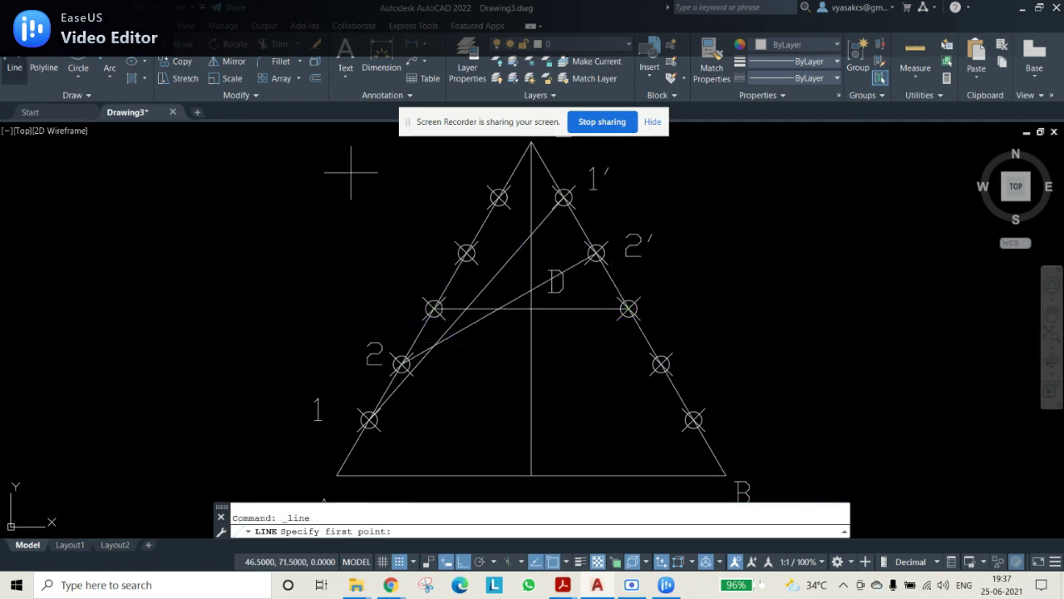
left_click(468, 253)
left_click(660, 363)
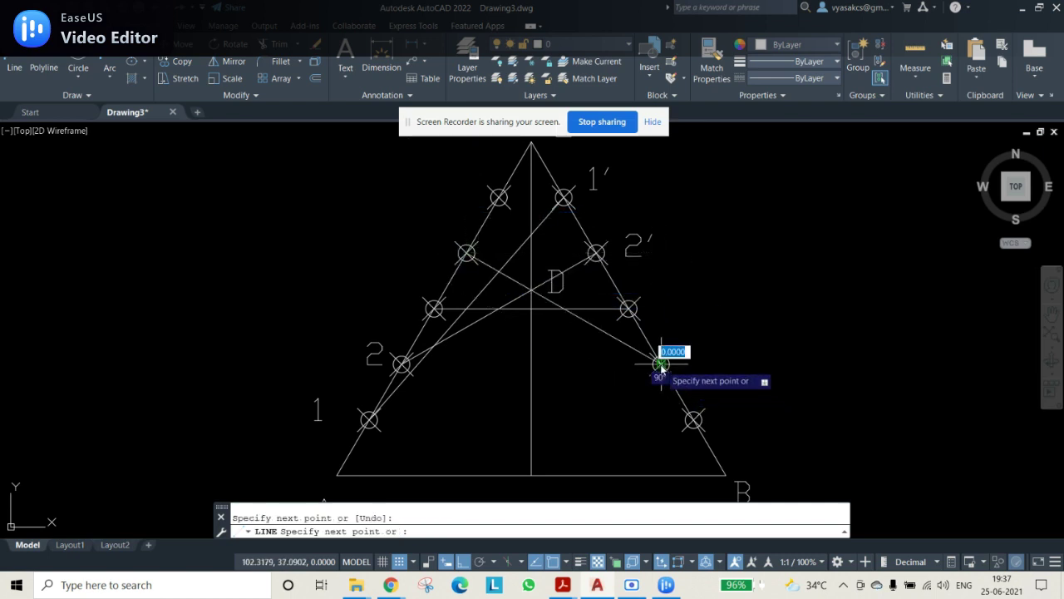
key("Escape")
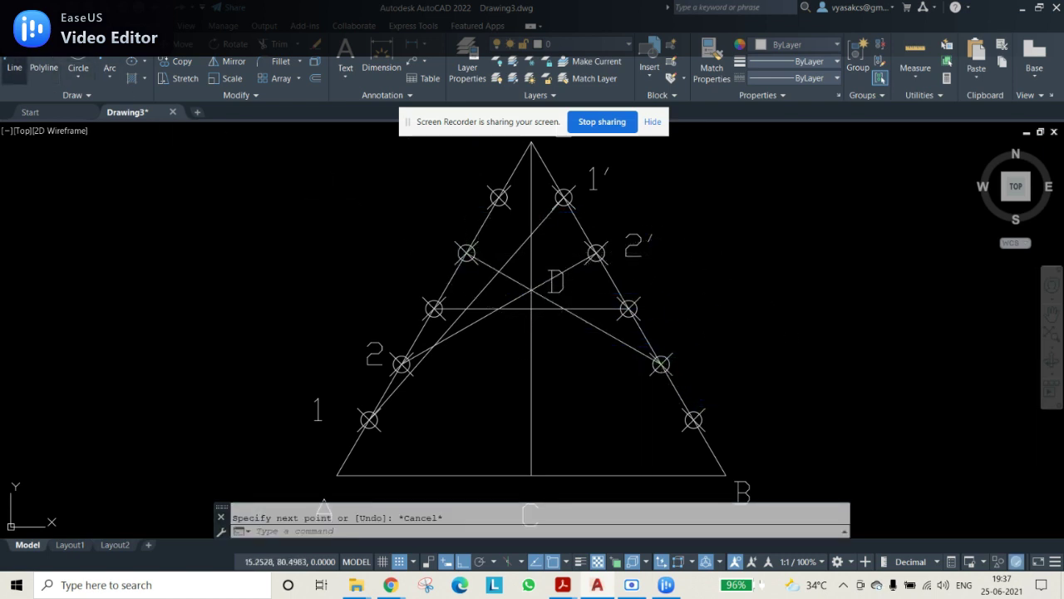
left_click(14, 66)
left_click(499, 197)
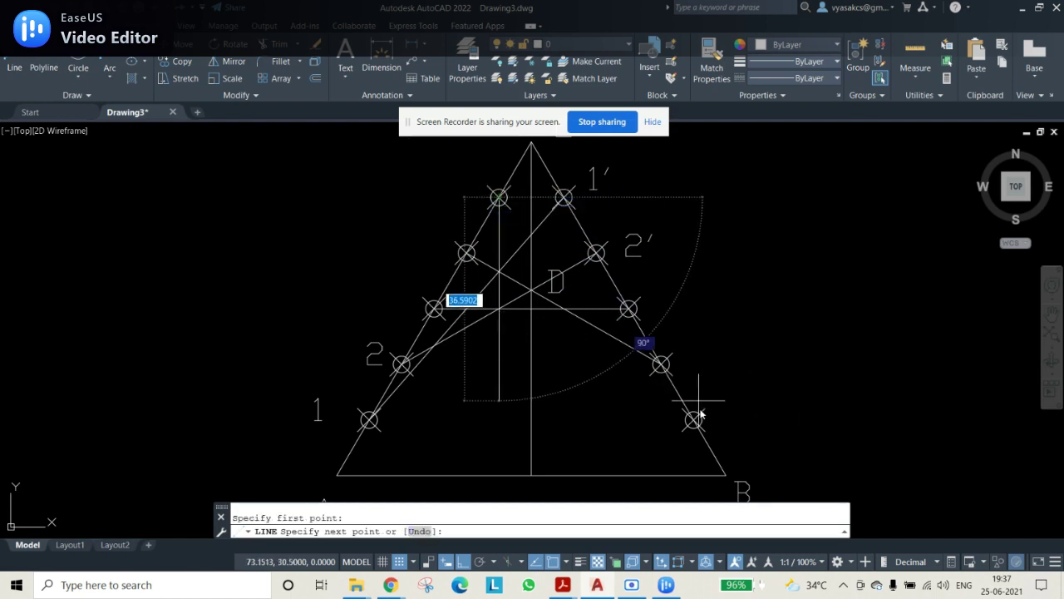
left_click(695, 422)
key("Escape")
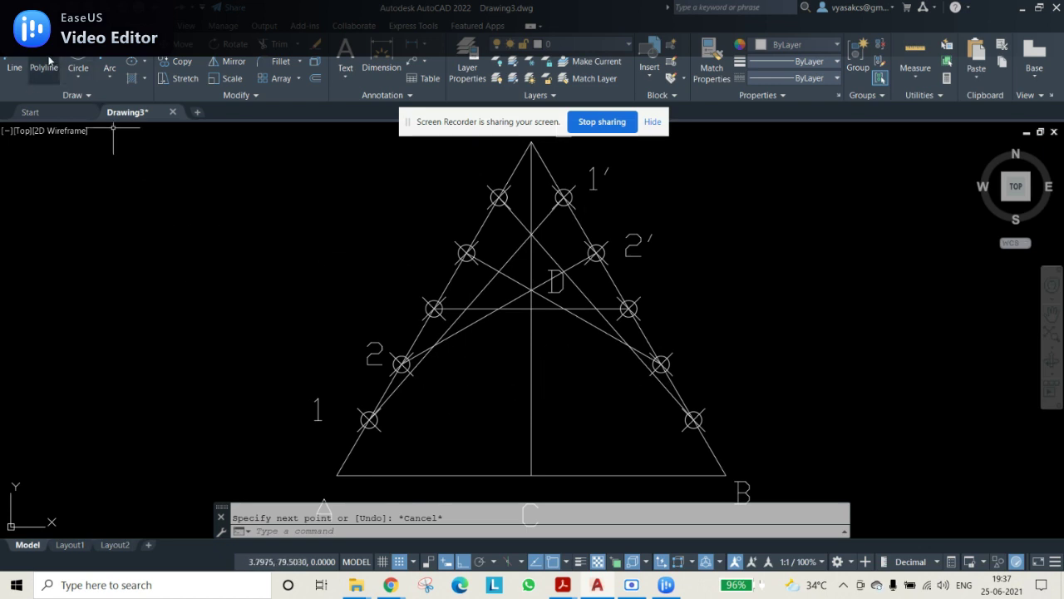
Place point markers at corner A, the left, axis and right tangent crossings, and corner B.
key("Return")
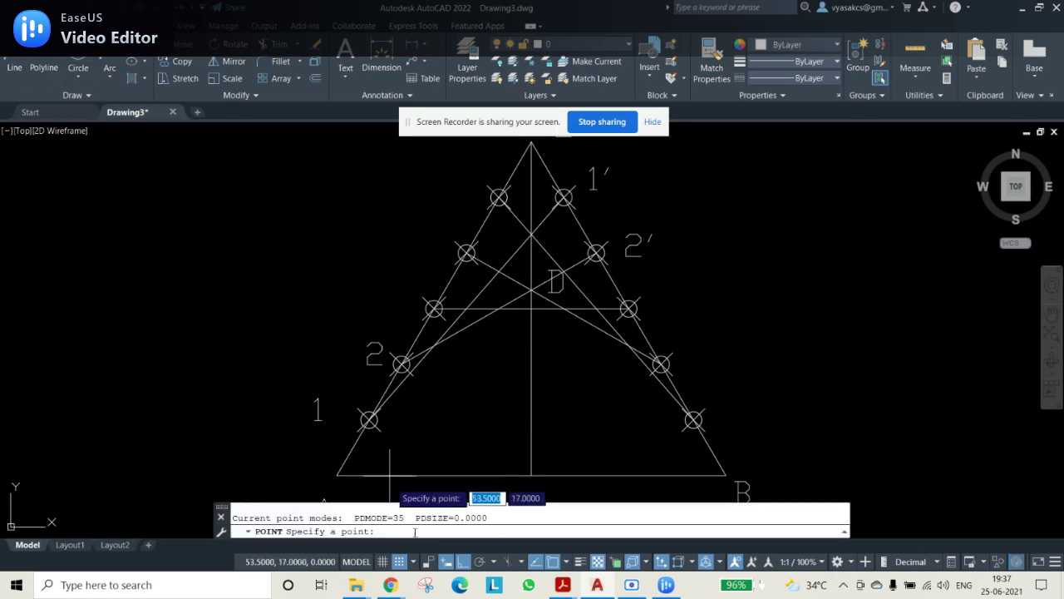
left_click(340, 476)
key("Return")
left_click(433, 346)
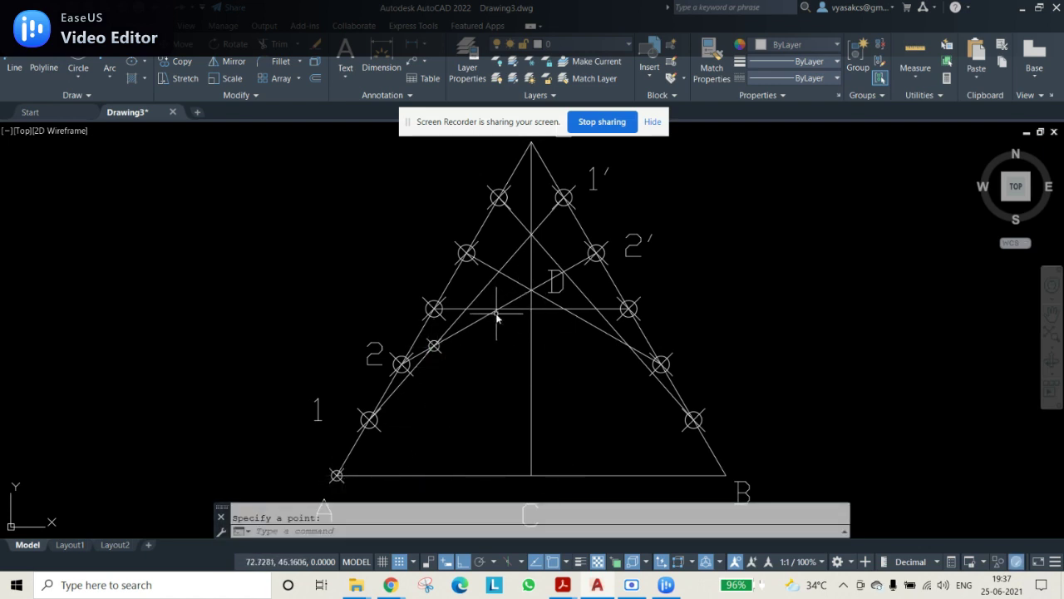
key("Return")
left_click(531, 309)
key("Return")
left_click(629, 346)
key("Return")
left_click(726, 475)
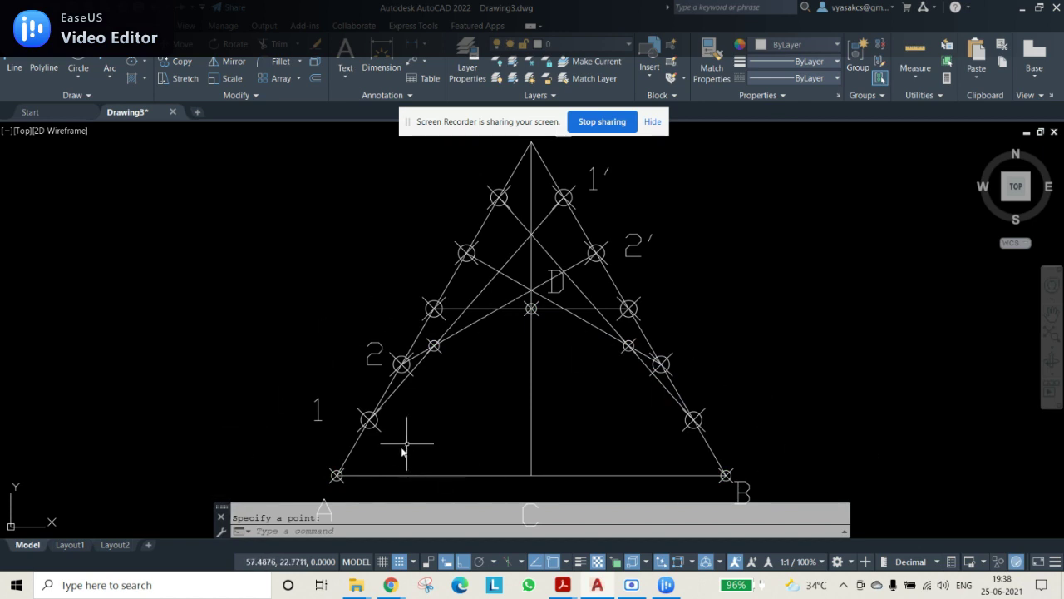
left_click(433, 345)
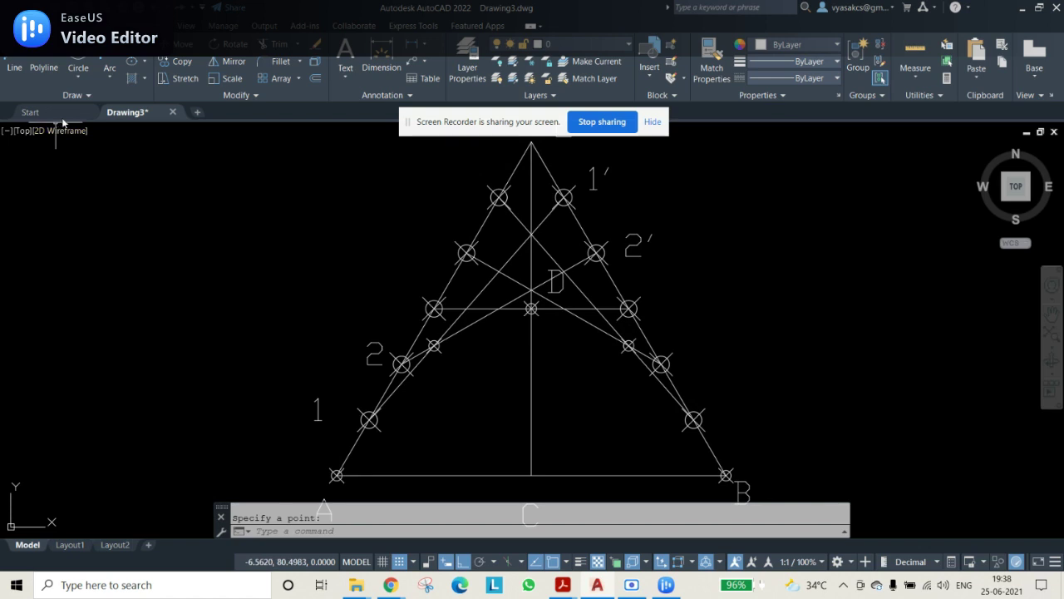
Draw a polyline from A through the left, centre and right crossing nodes to B, then select it.
left_click(44, 64)
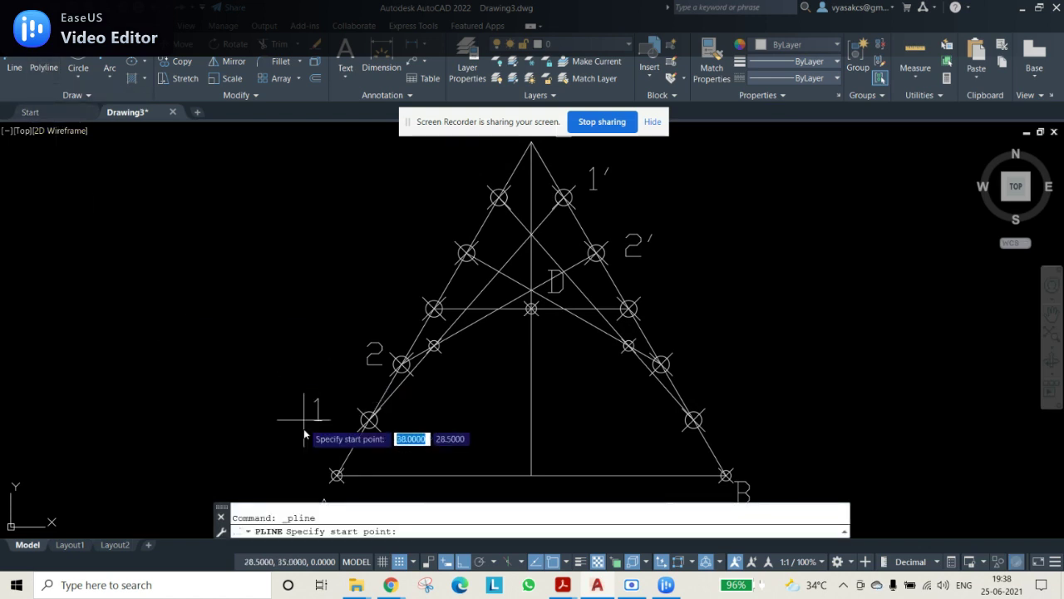
left_click(335, 475)
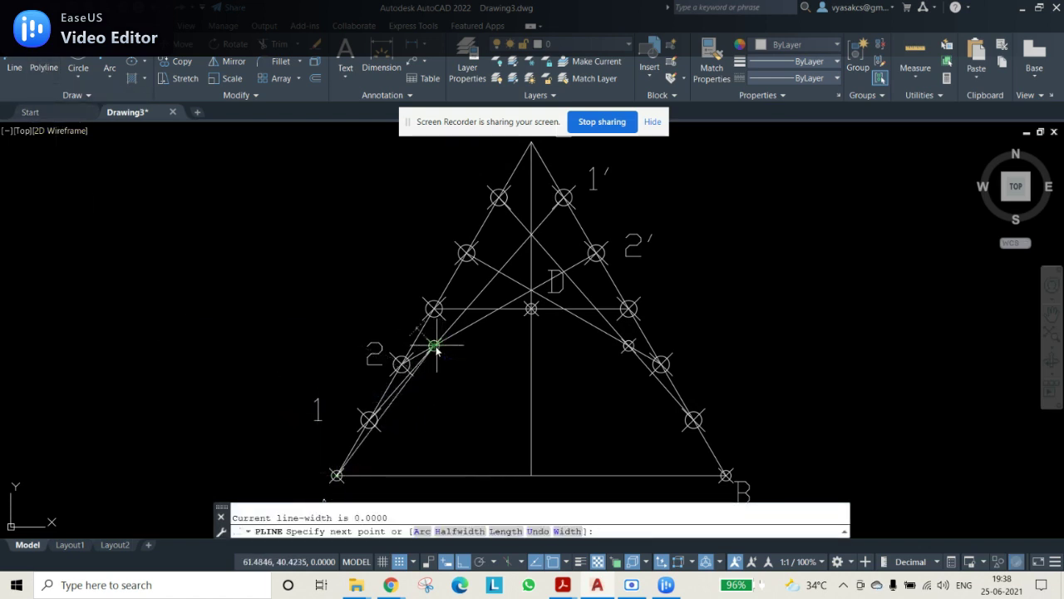
left_click(434, 345)
left_click(532, 308)
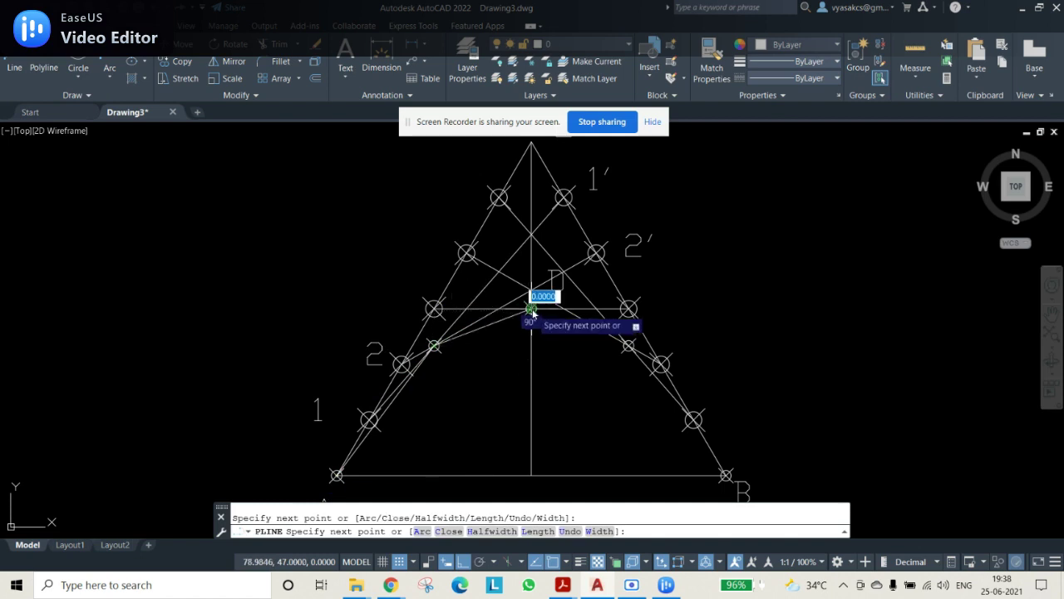
left_click(628, 347)
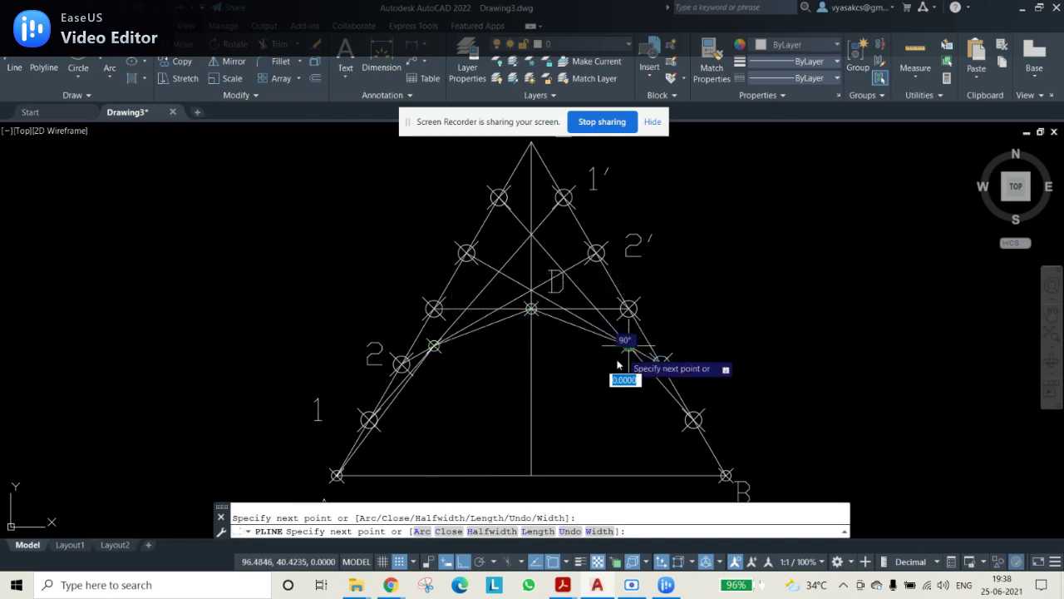
left_click(728, 477)
key("Escape")
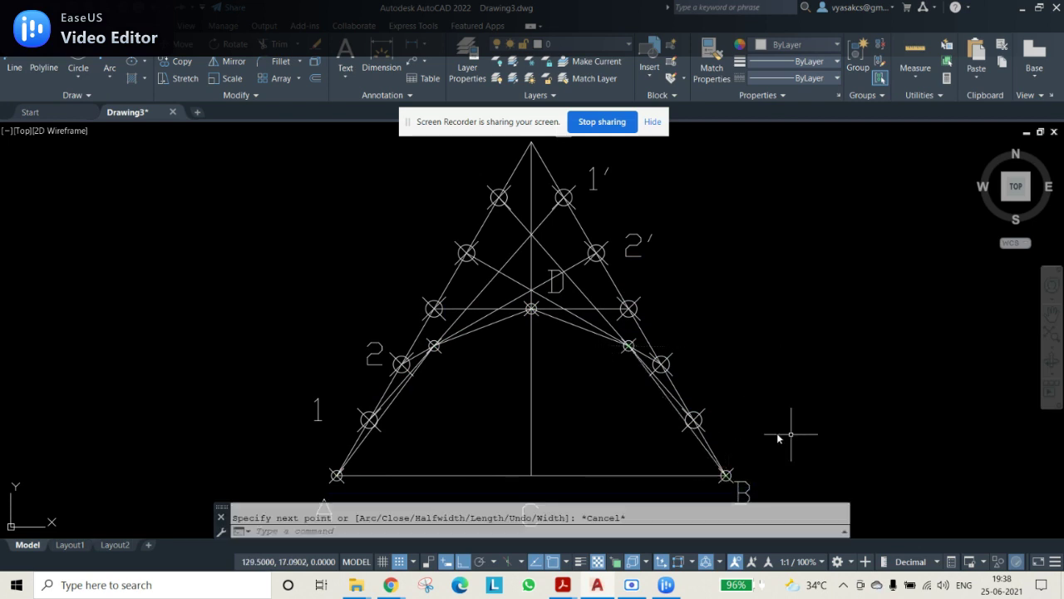
left_click(596, 334)
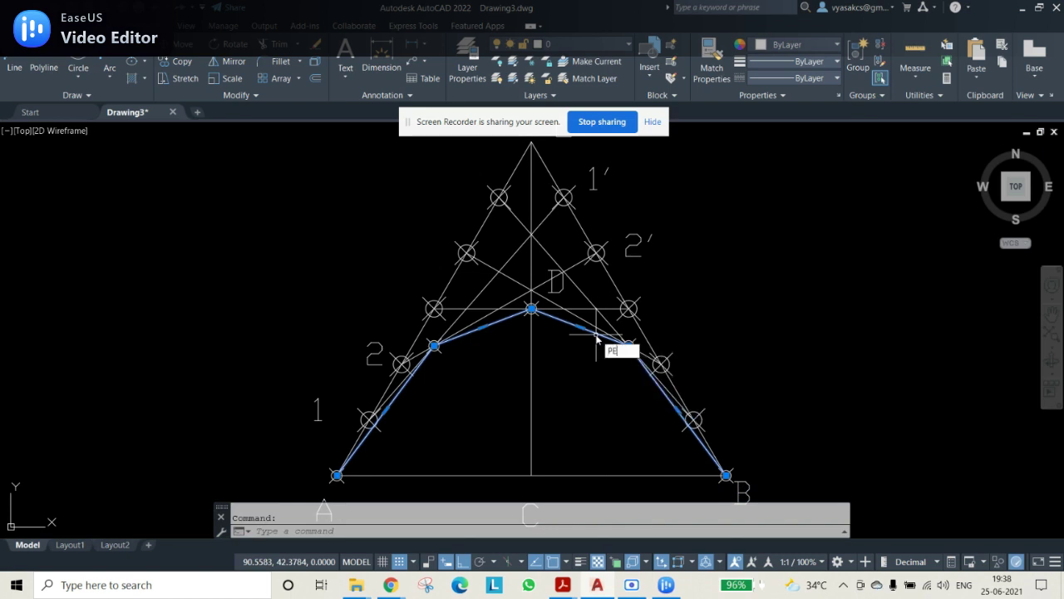
Smooth the polyline into a curve with the PEDIT Fit option.
double_click(596, 336)
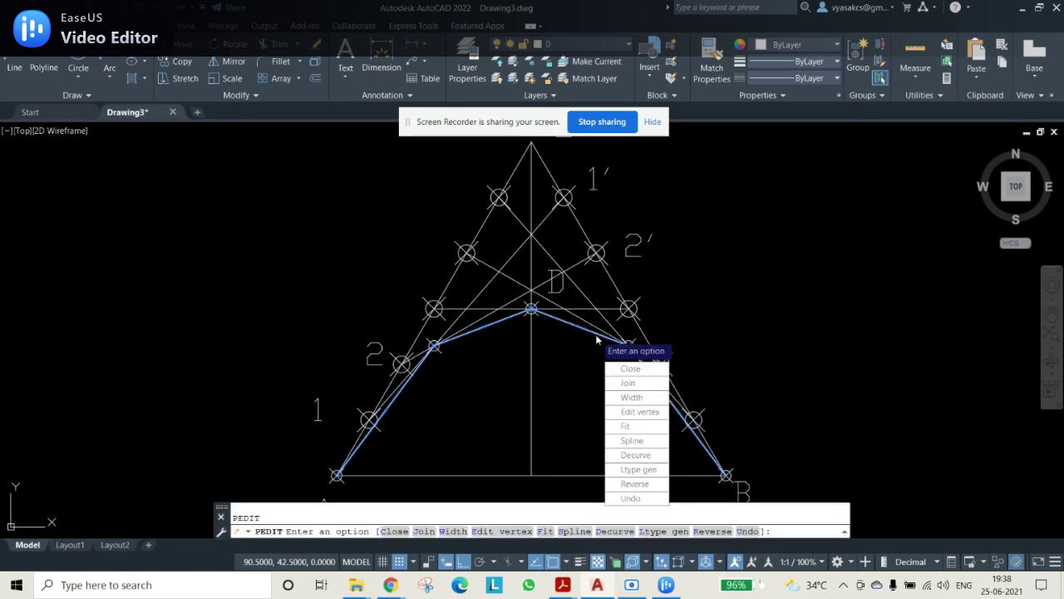
left_click(627, 426)
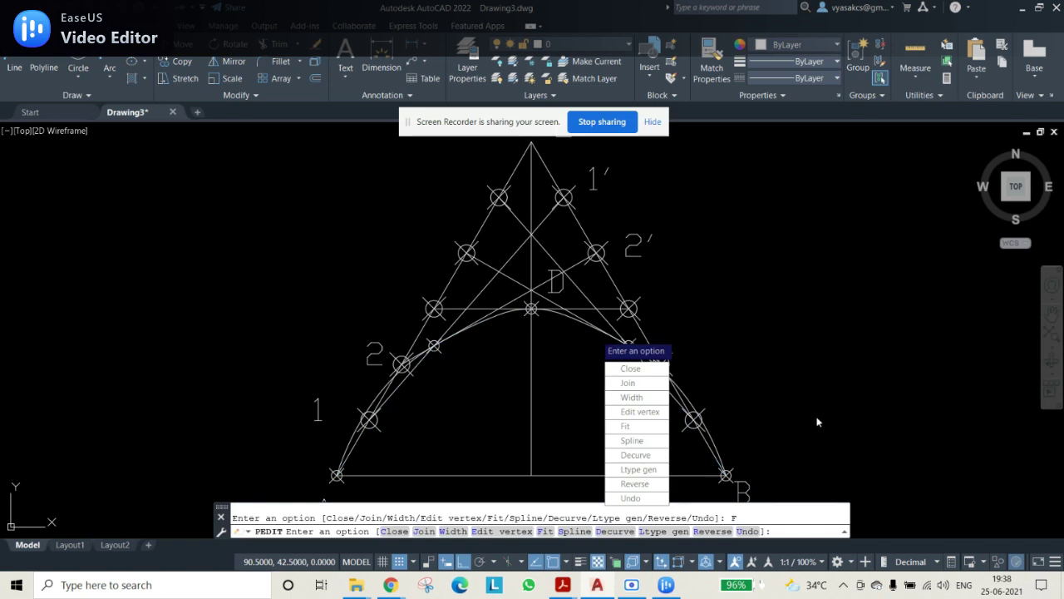
key("Escape")
Make the curve red with a 0.35 mm lineweight and turn on lineweight display.
left_click(505, 313)
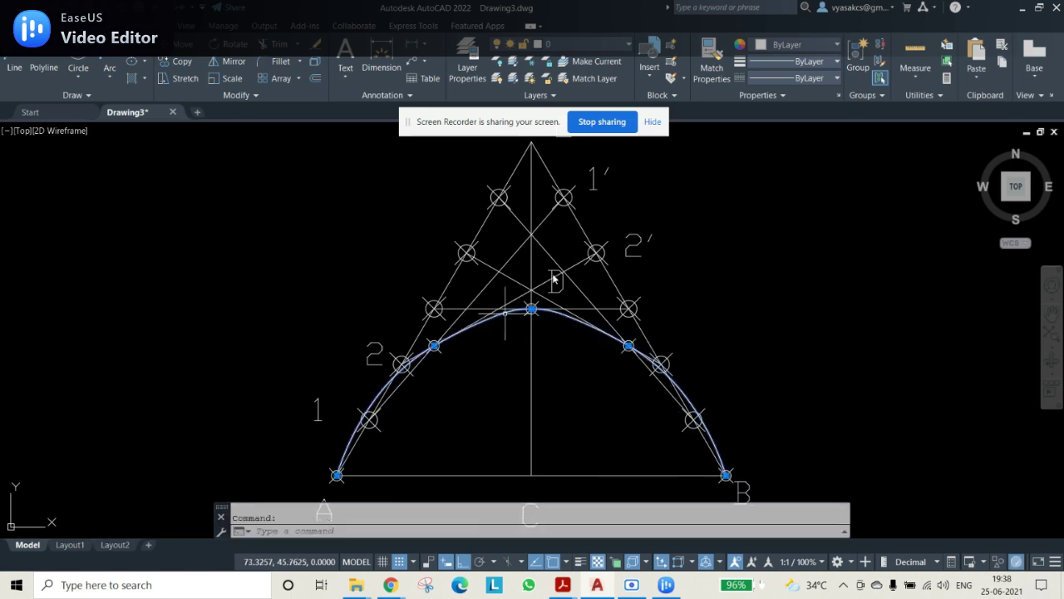
left_click(805, 45)
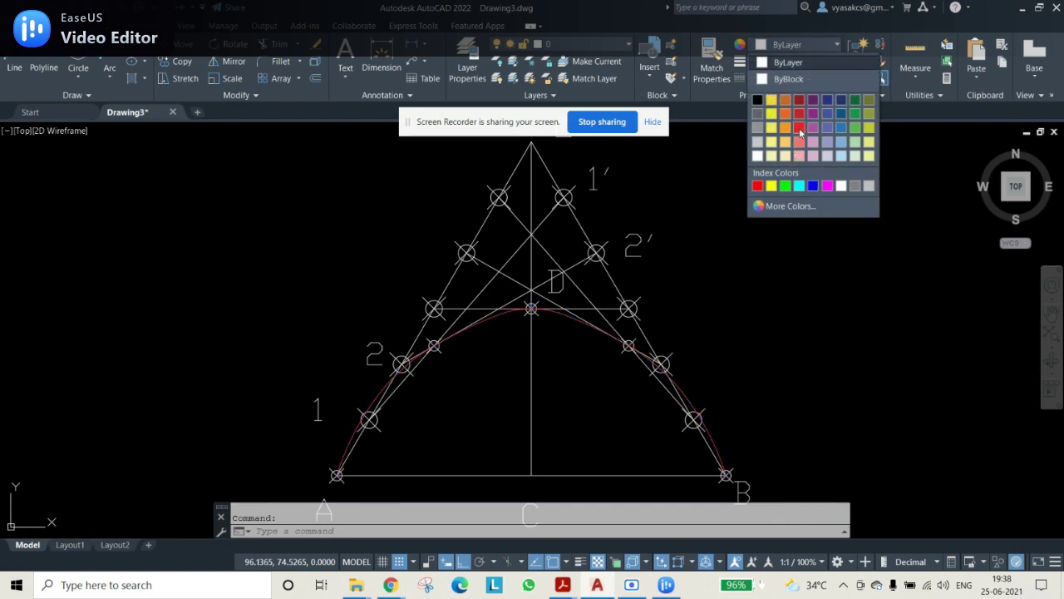
left_click(798, 143)
left_click(785, 61)
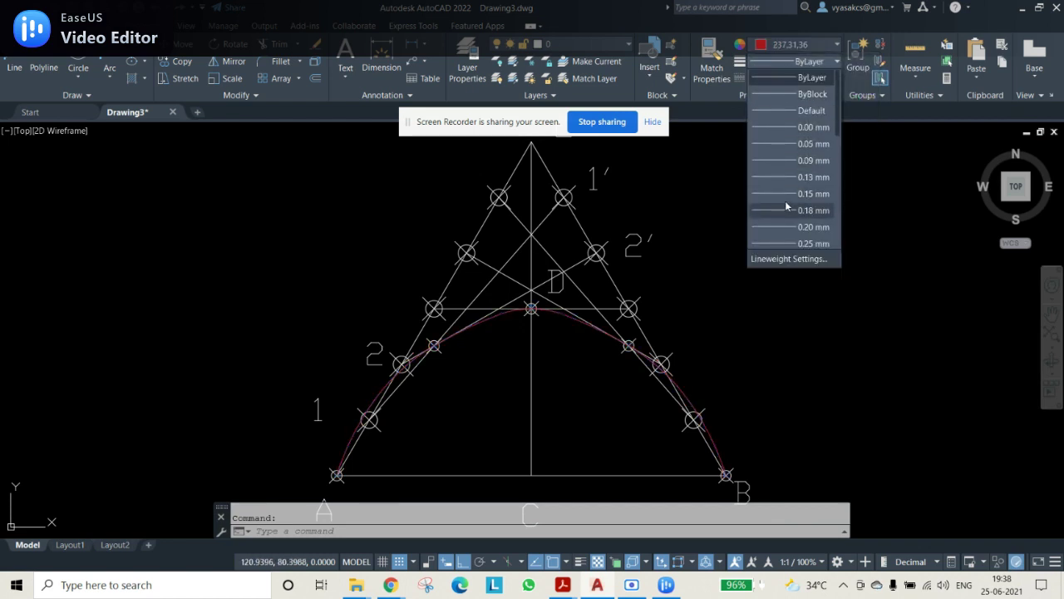
scroll(785, 208, "down", 1)
left_click(784, 227)
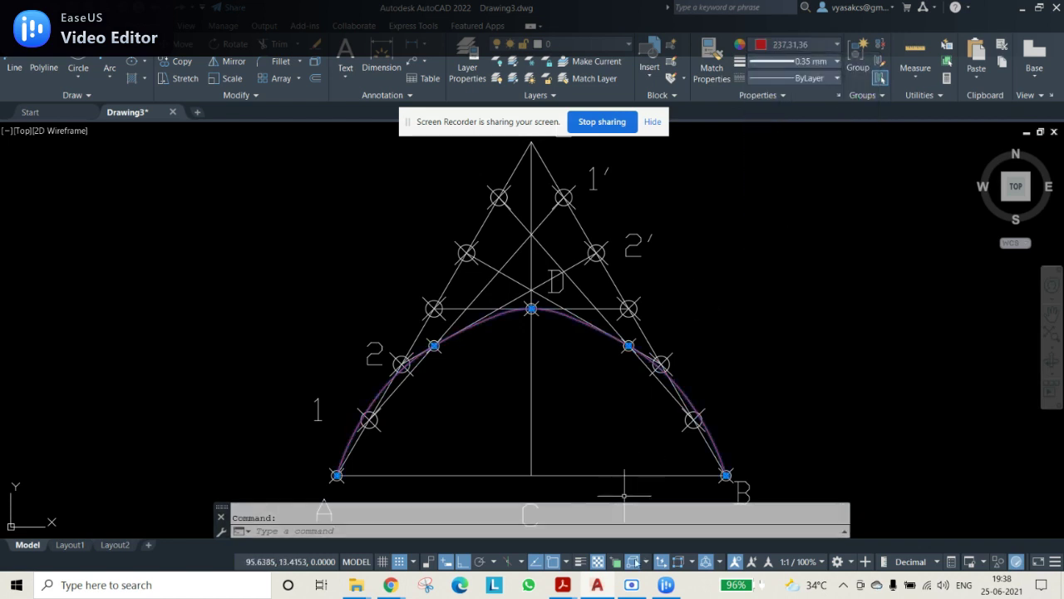
left_click(580, 563)
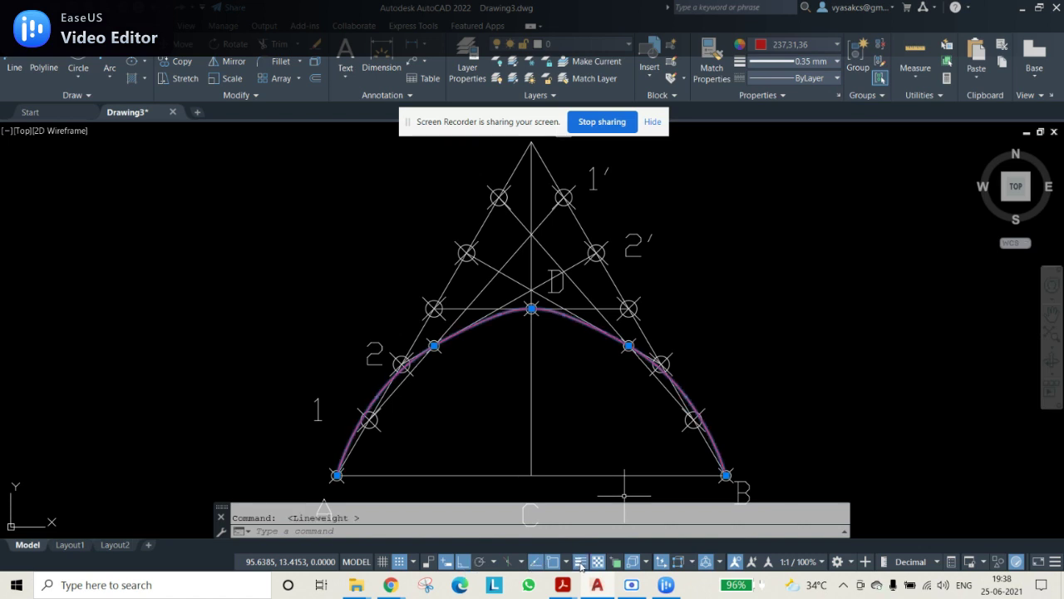
key("Escape")
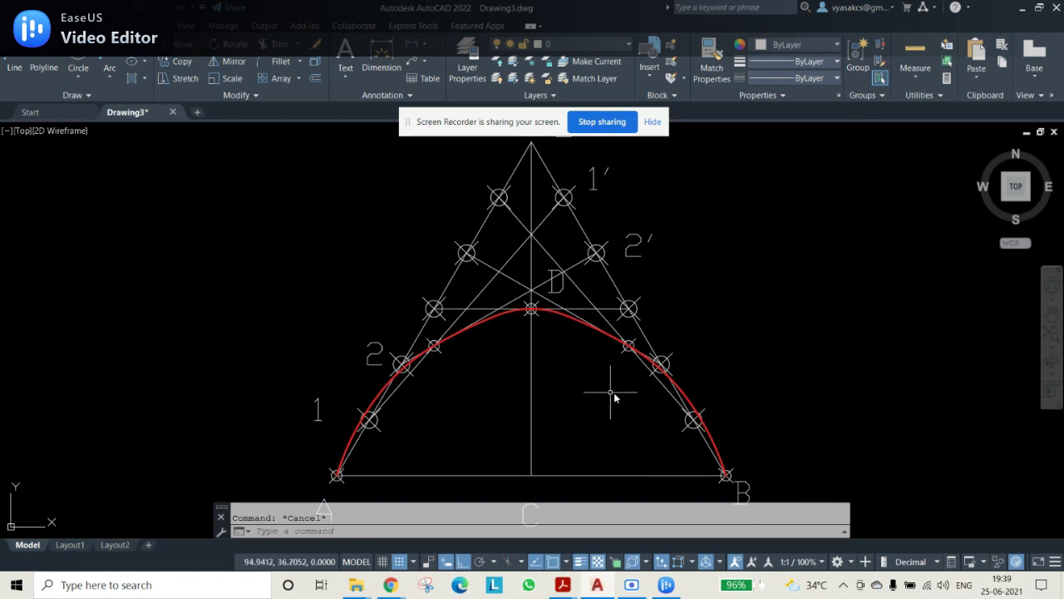
Recentre the drawing and switch to the PDF problem sheet.
middle_click_drag(784, 309, 767, 264)
scroll(760, 297, "down", 3)
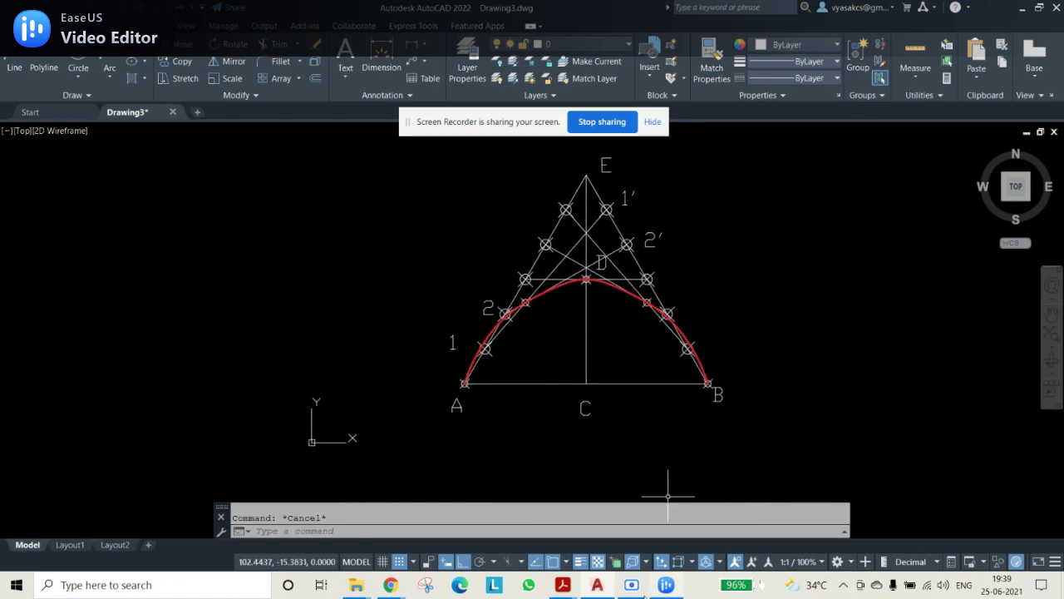
mouse_move(627, 588)
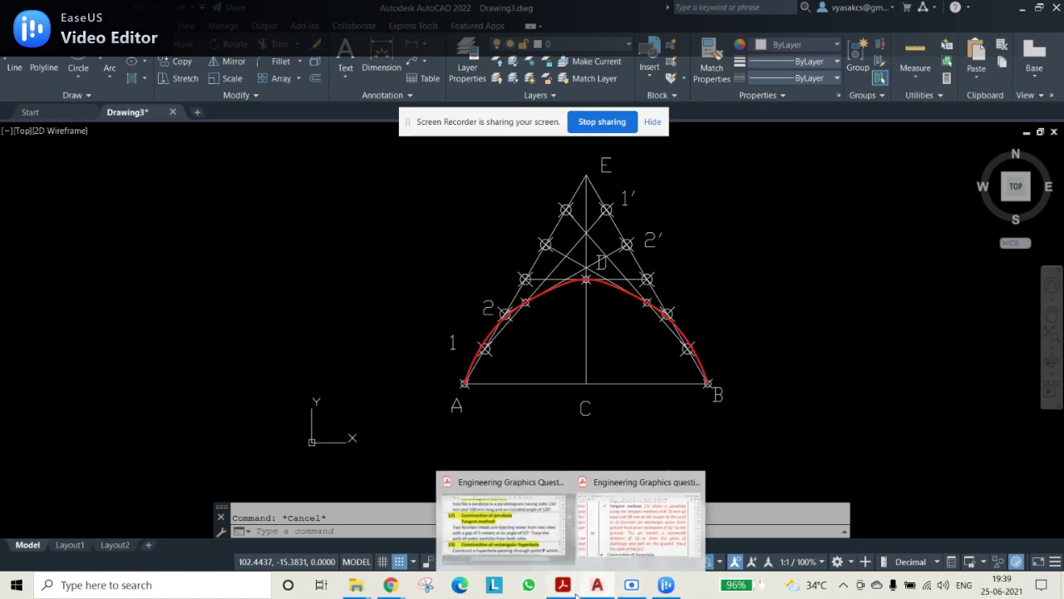
left_click(636, 528)
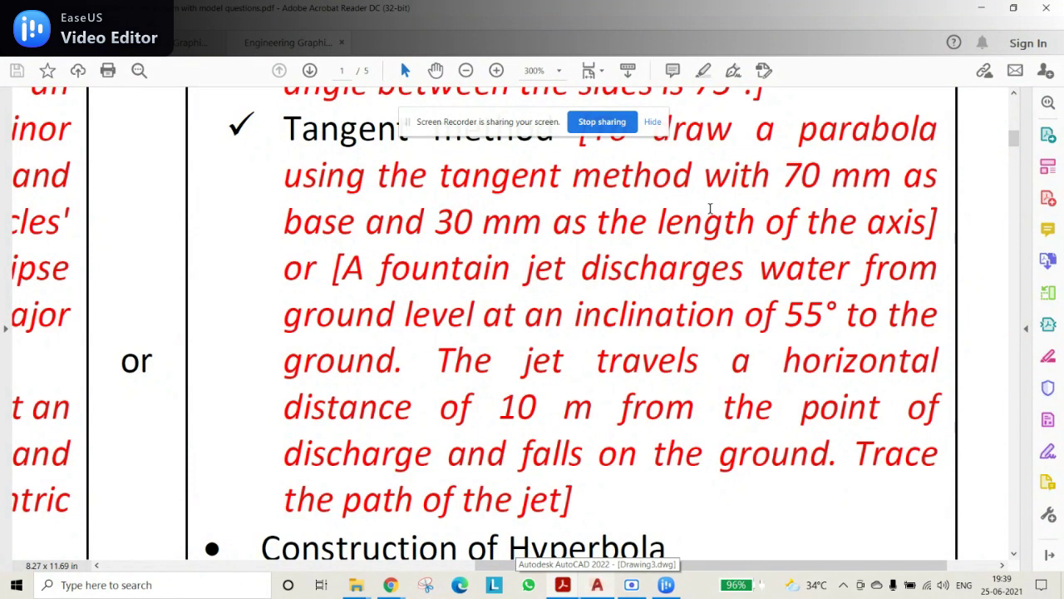
Highlight the 70 mm base, 30 mm axis and 10 m distance in the problem, then return to AutoCAD.
left_click_drag(441, 176, 918, 176)
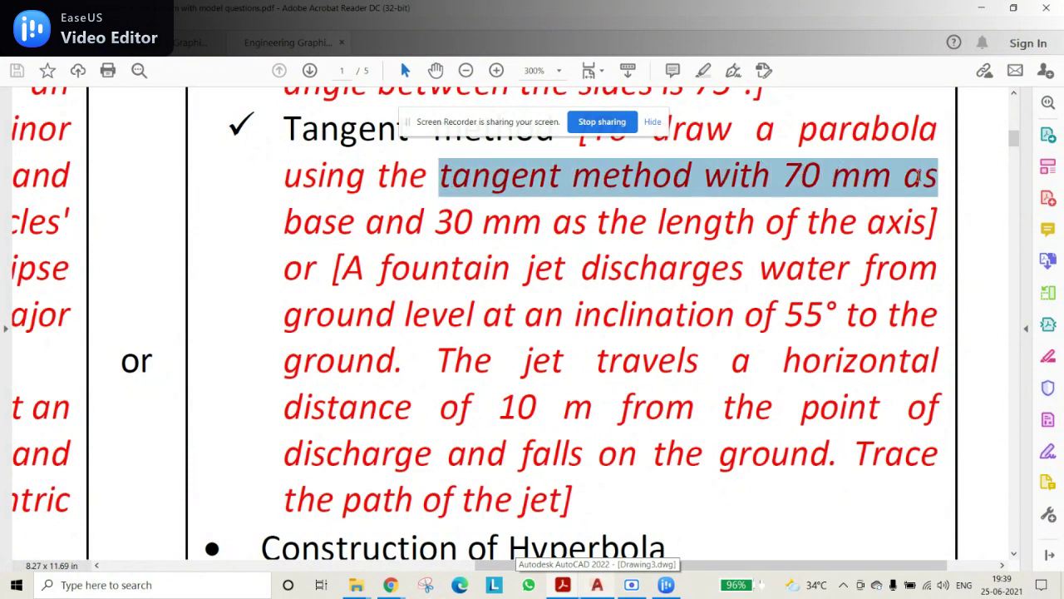
left_click_drag(424, 237, 589, 234)
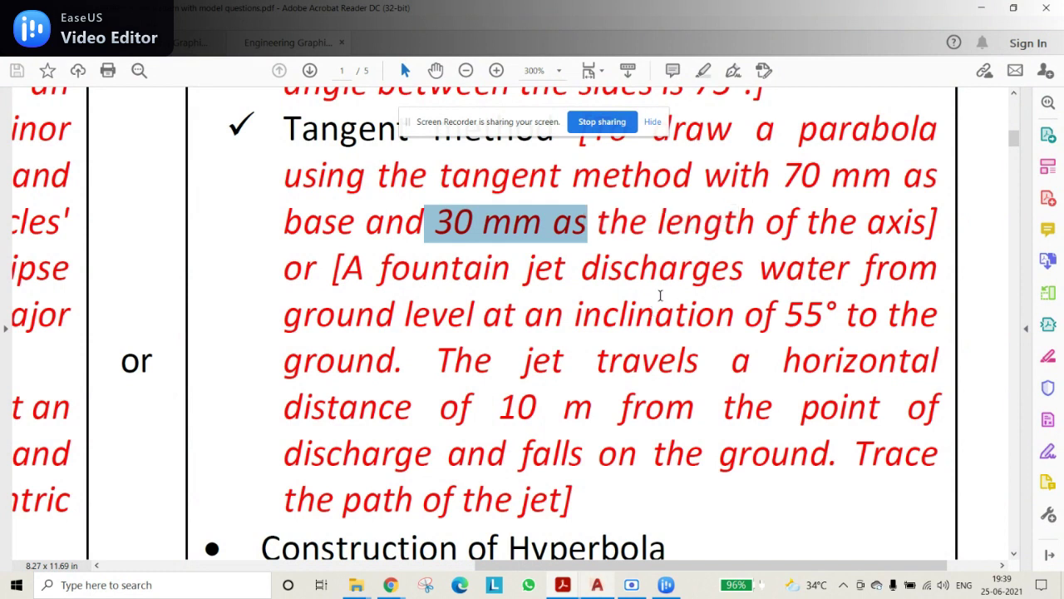
scroll(637, 249, "down", 1)
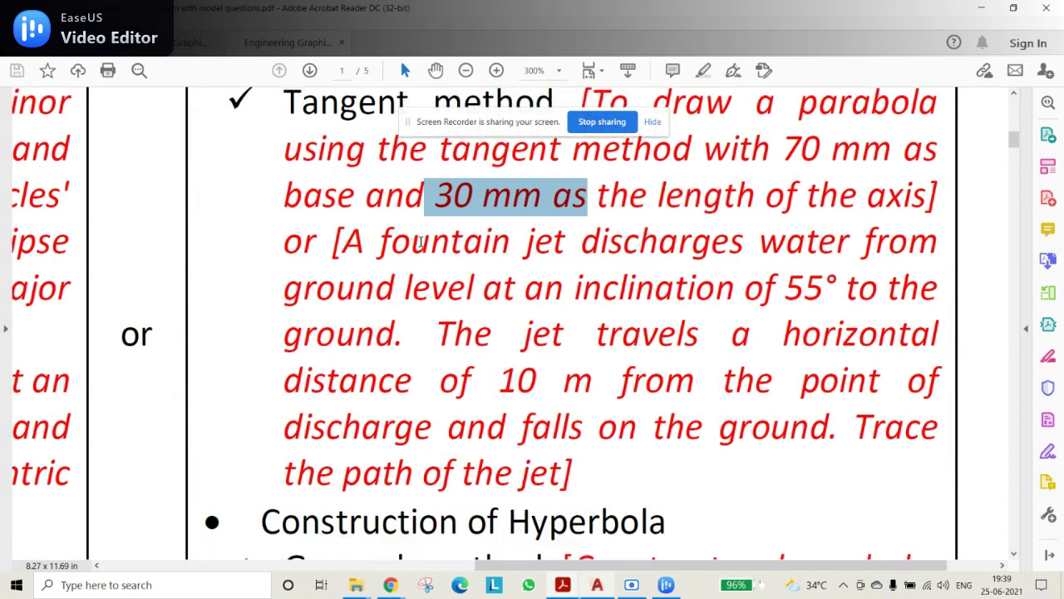
left_click_drag(333, 241, 561, 490)
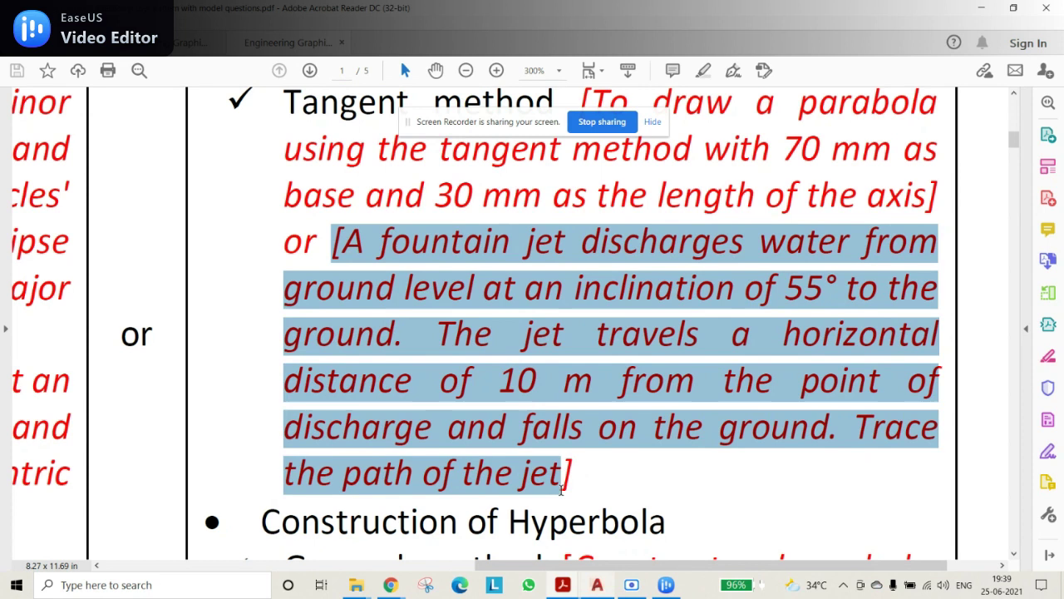
left_click(577, 375)
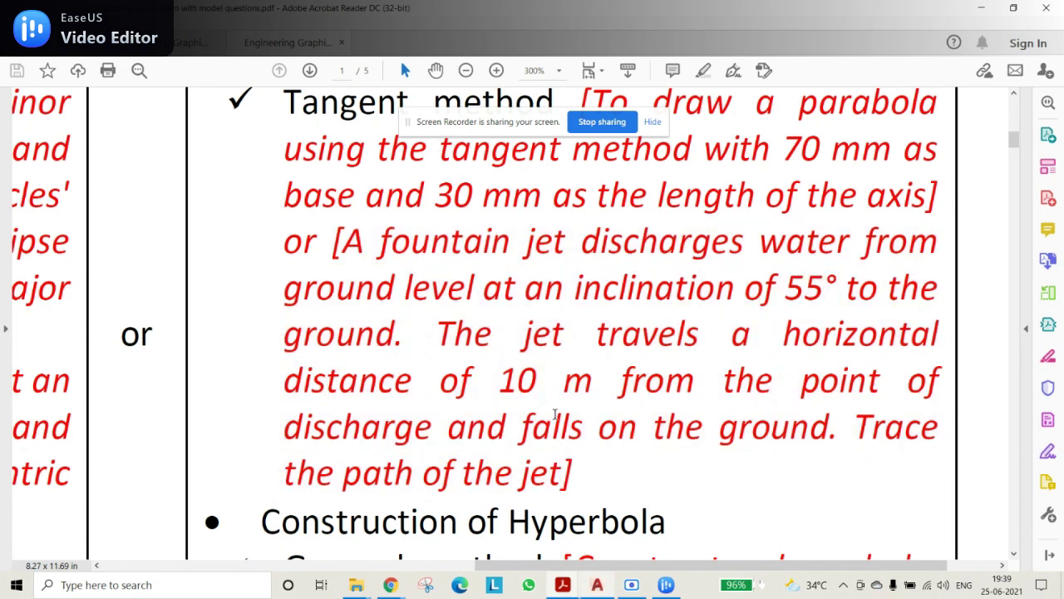
left_click_drag(554, 384, 415, 410)
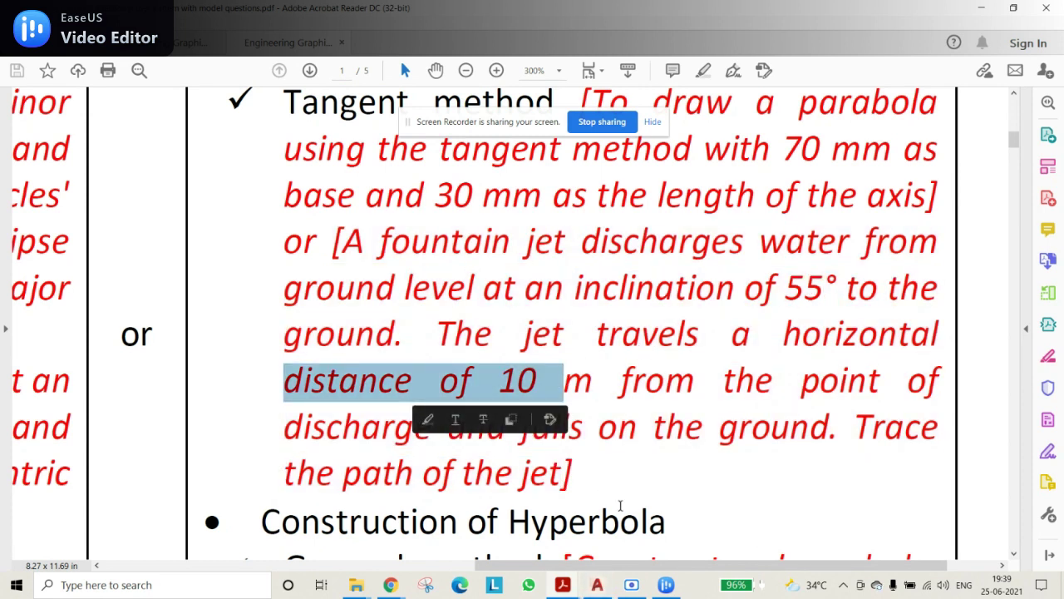
left_click(599, 586)
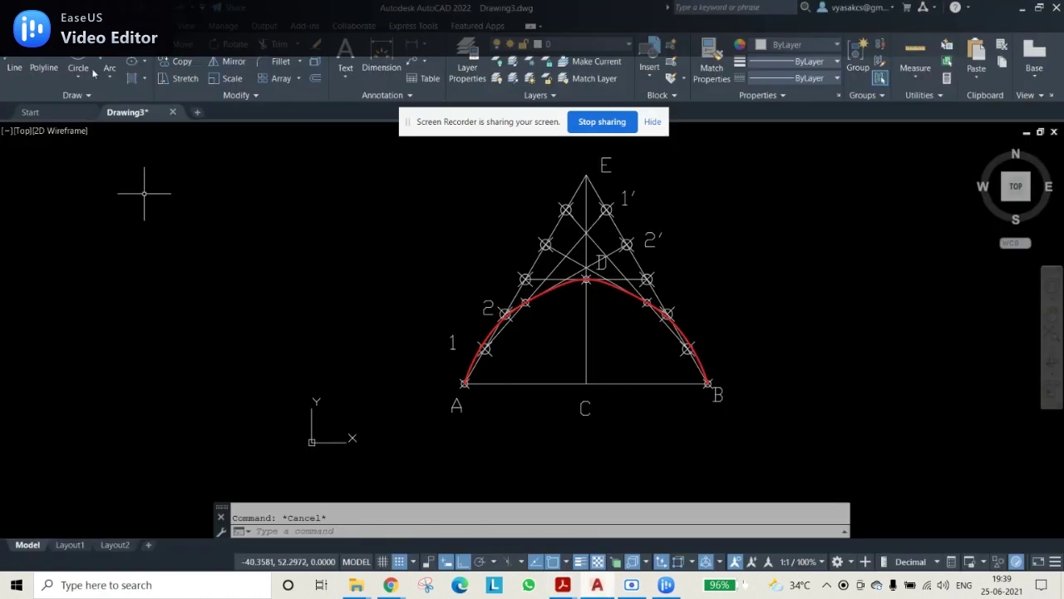
Create Drawing4 and change its Drawing Units insertion scale from Inches to Meters.
left_click(197, 111)
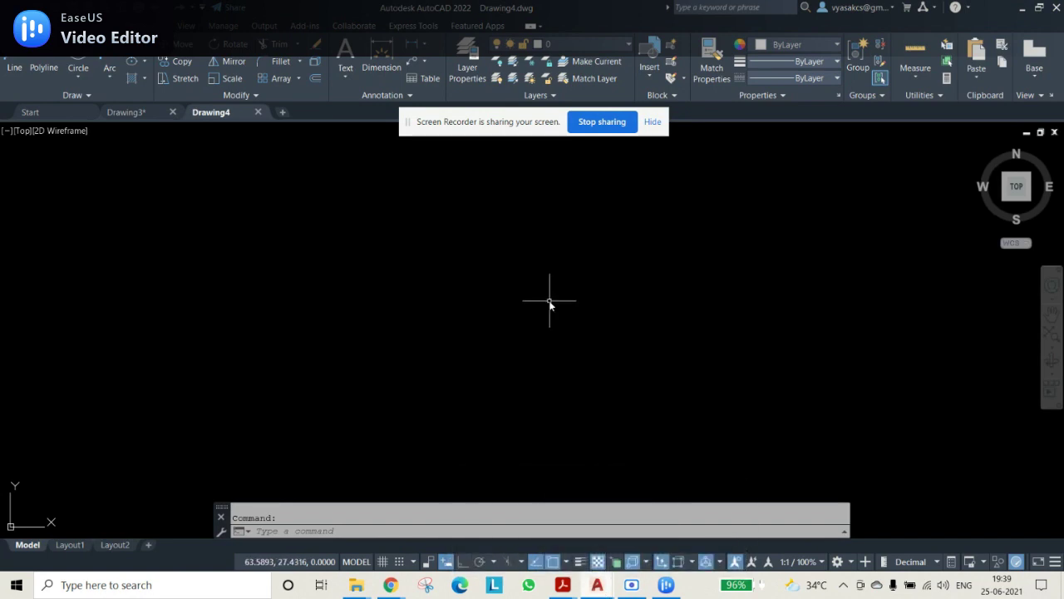
key("Return")
left_click(492, 319)
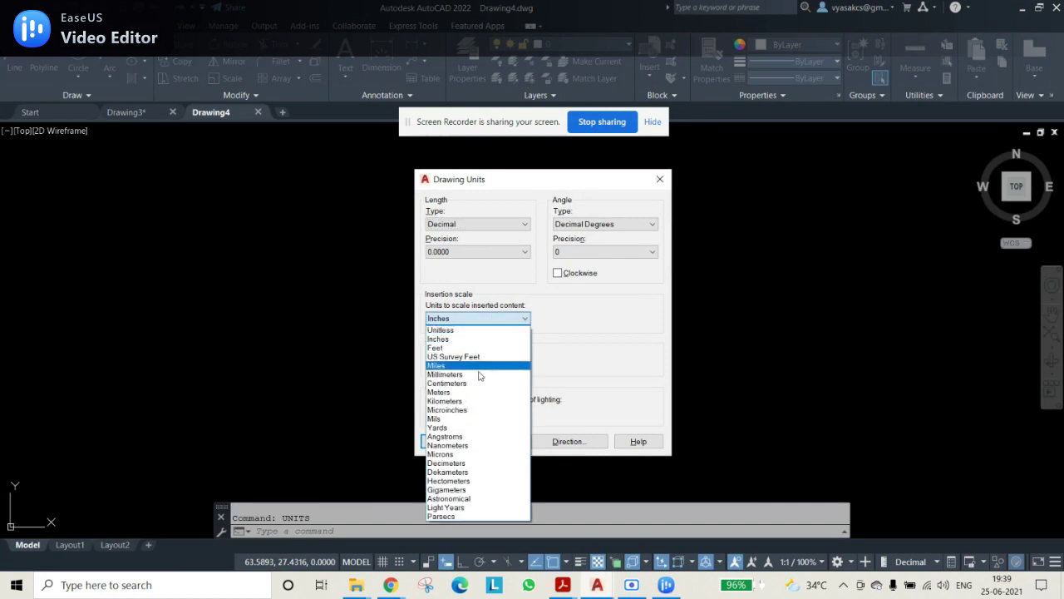
left_click(468, 379)
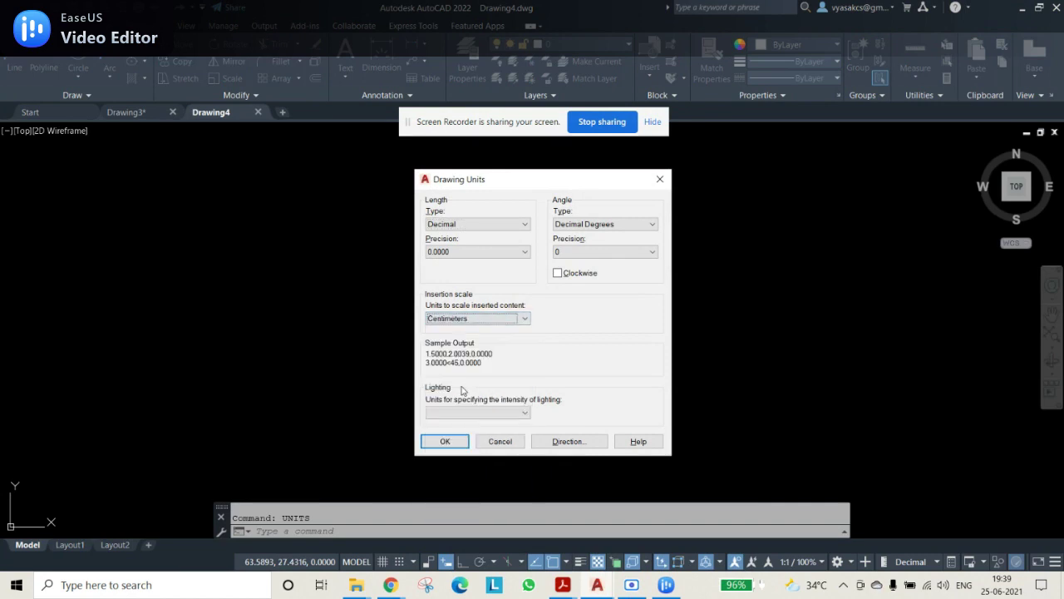
left_click(472, 322)
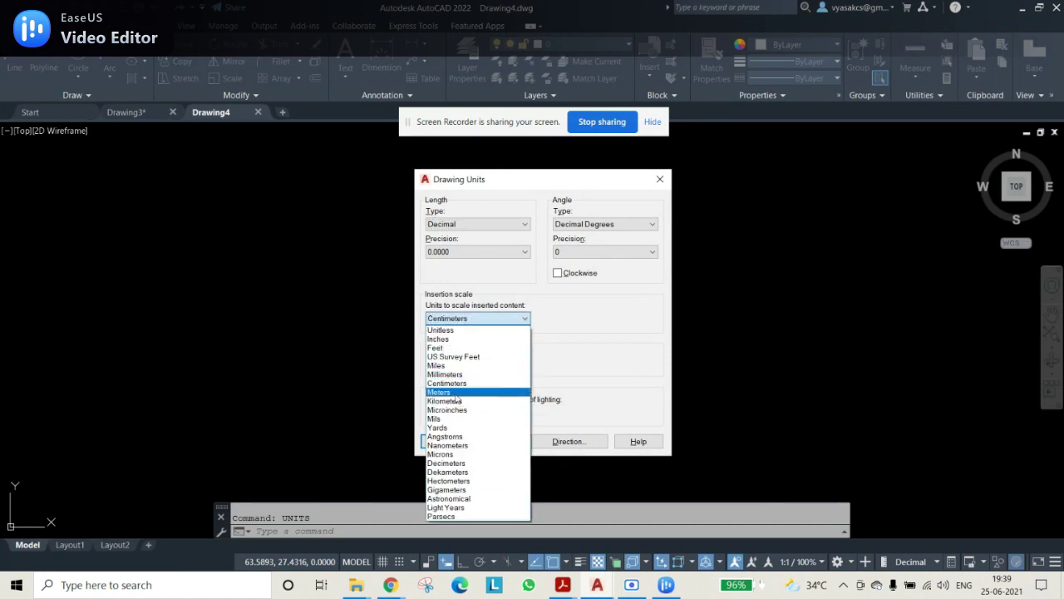
left_click(462, 389)
left_click(448, 441)
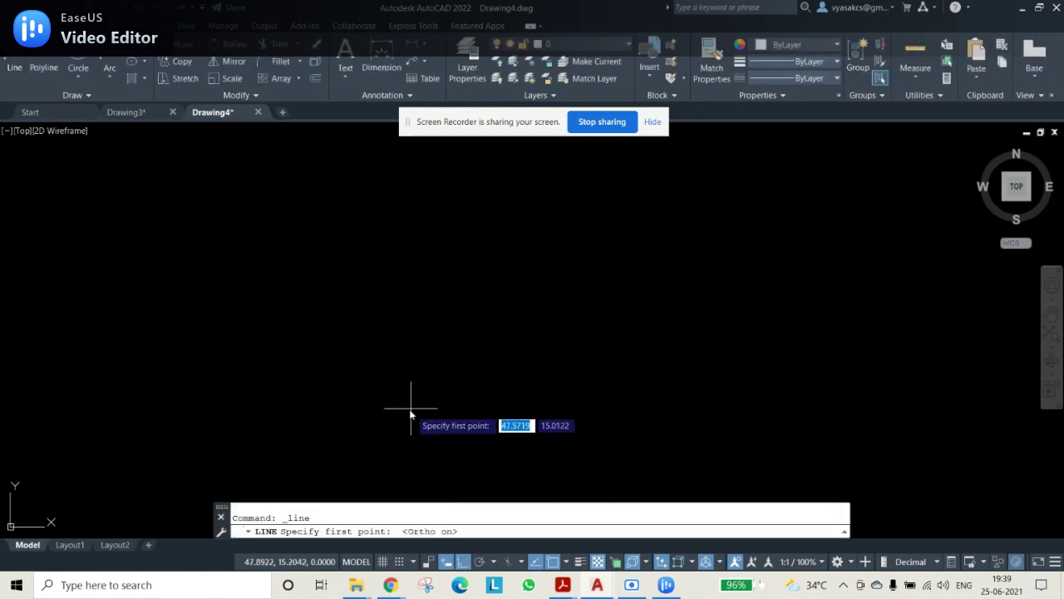
Draw a 10-unit horizontal base line.
left_click(429, 384)
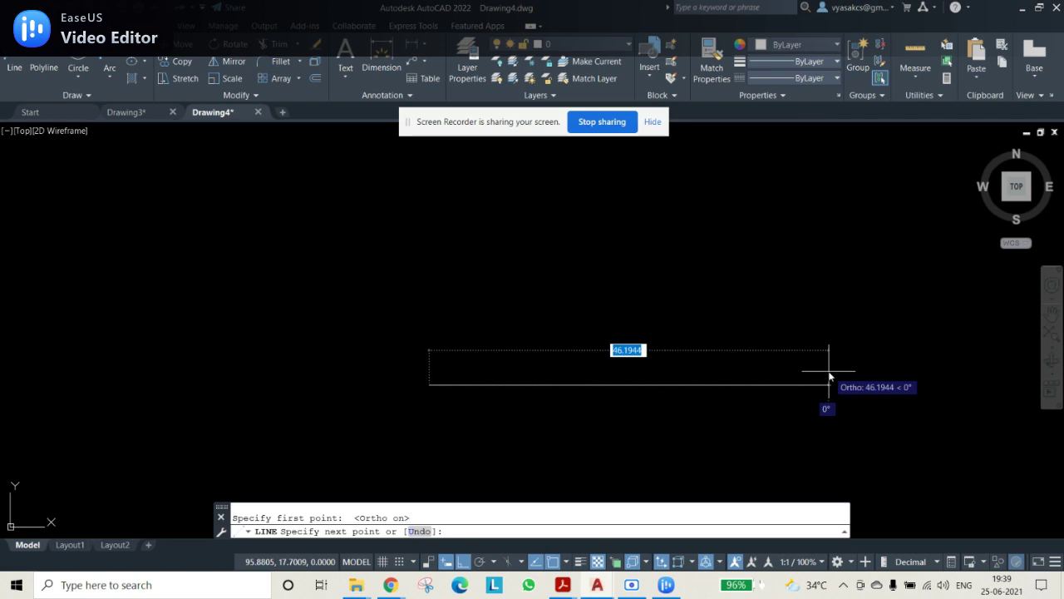
type("10")
key("Return")
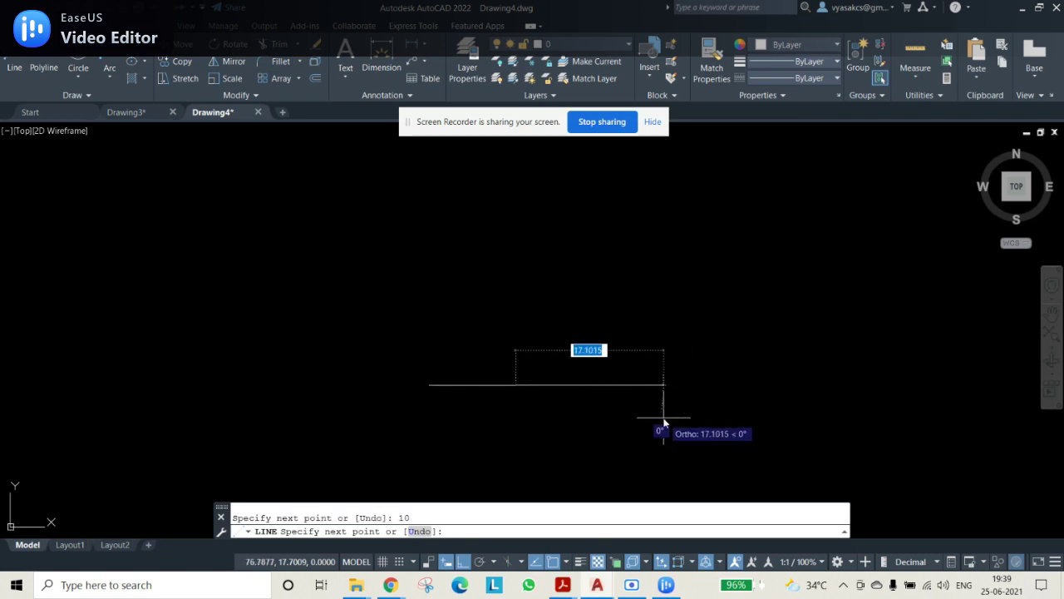
key("Escape")
scroll(425, 405, "up", 6)
middle_click_drag(551, 303, 553, 357)
Draw a duplicate line over the base and start rotating it about its left end.
left_click(15, 63)
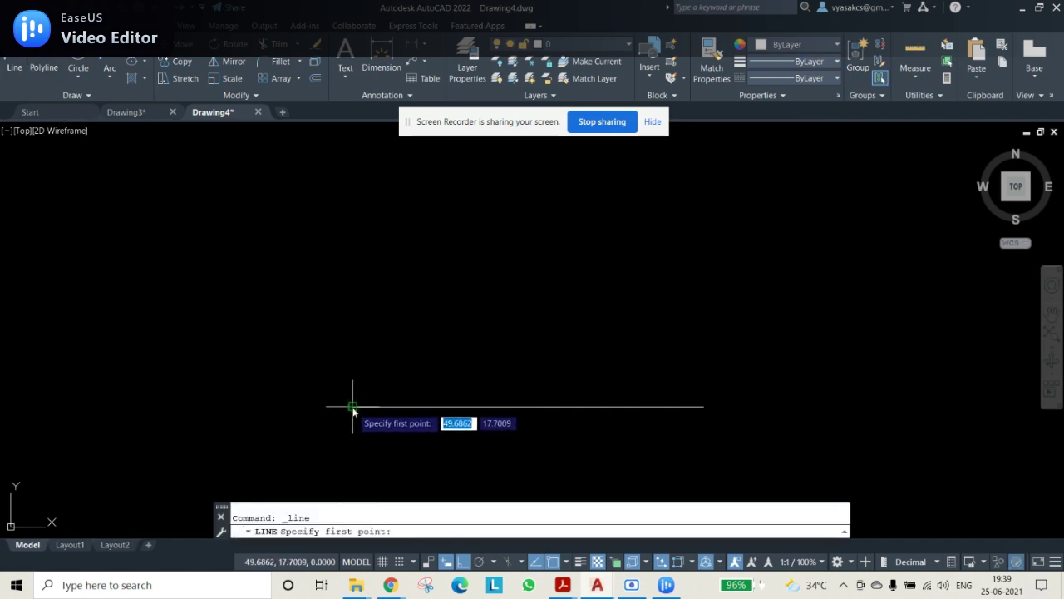
left_click(353, 406)
left_click(704, 406)
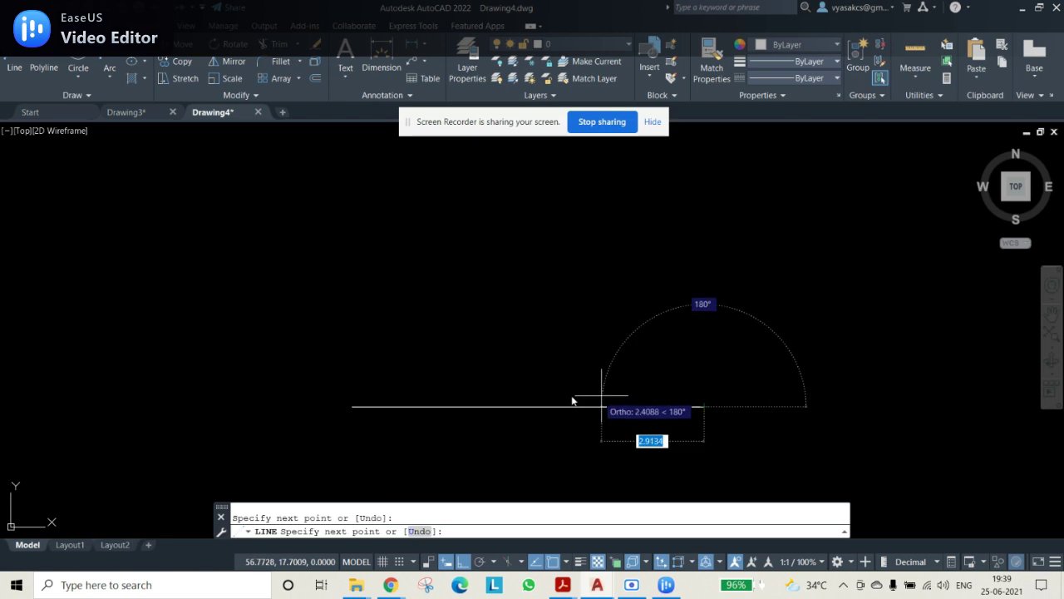
left_click(353, 406)
key("Escape")
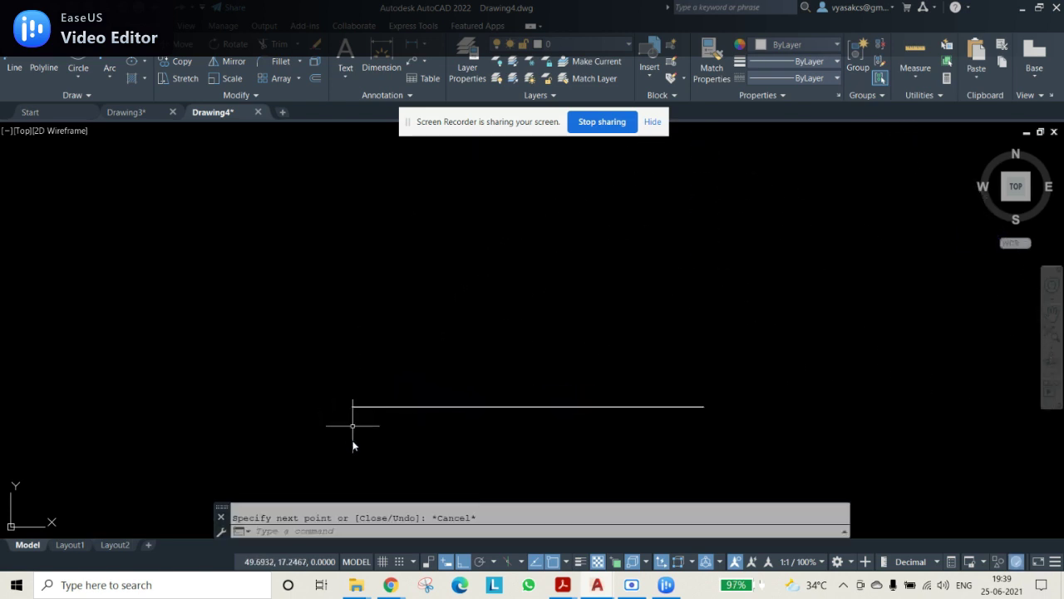
left_click(615, 407)
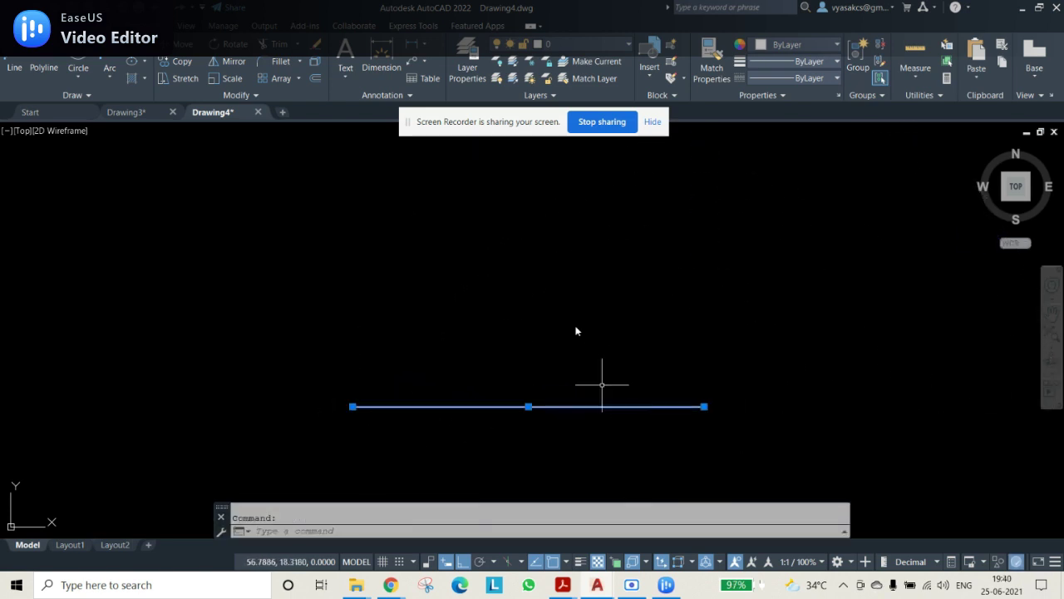
left_click(229, 44)
left_click(353, 406)
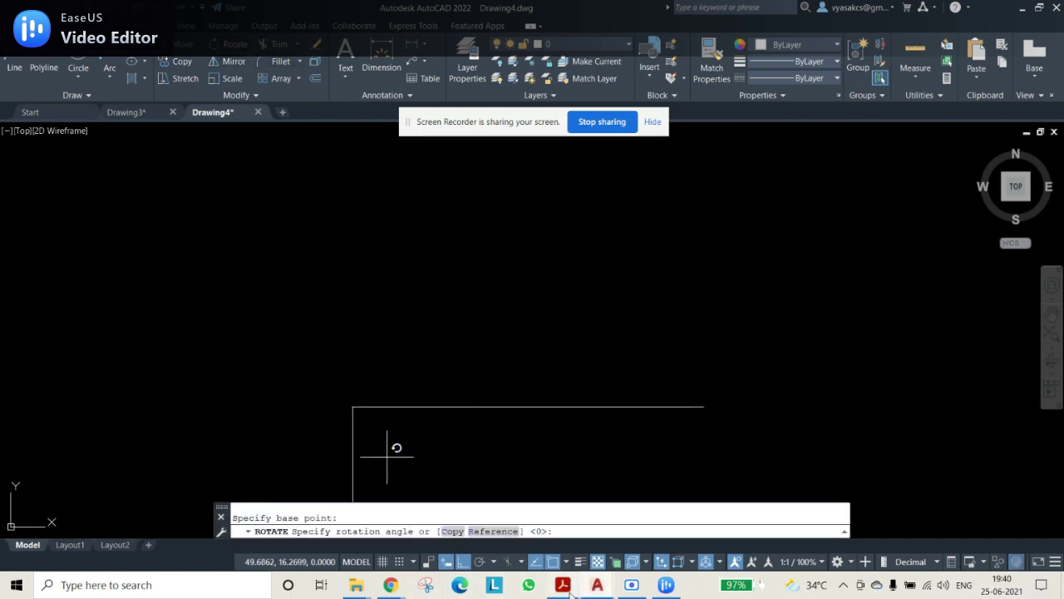
Highlight the 55° jet inclination in the problem PDF.
mouse_move(571, 592)
left_click(673, 516)
left_click_drag(828, 291, 773, 293)
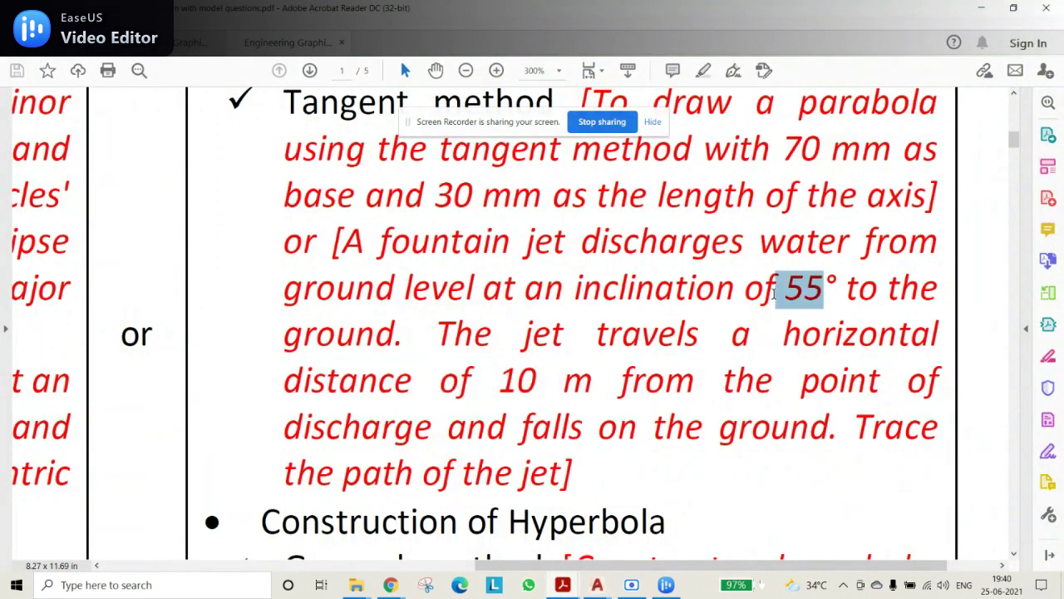
Back in AutoCAD, rotate the duplicate line 55° about the base's left end.
mouse_move(596, 584)
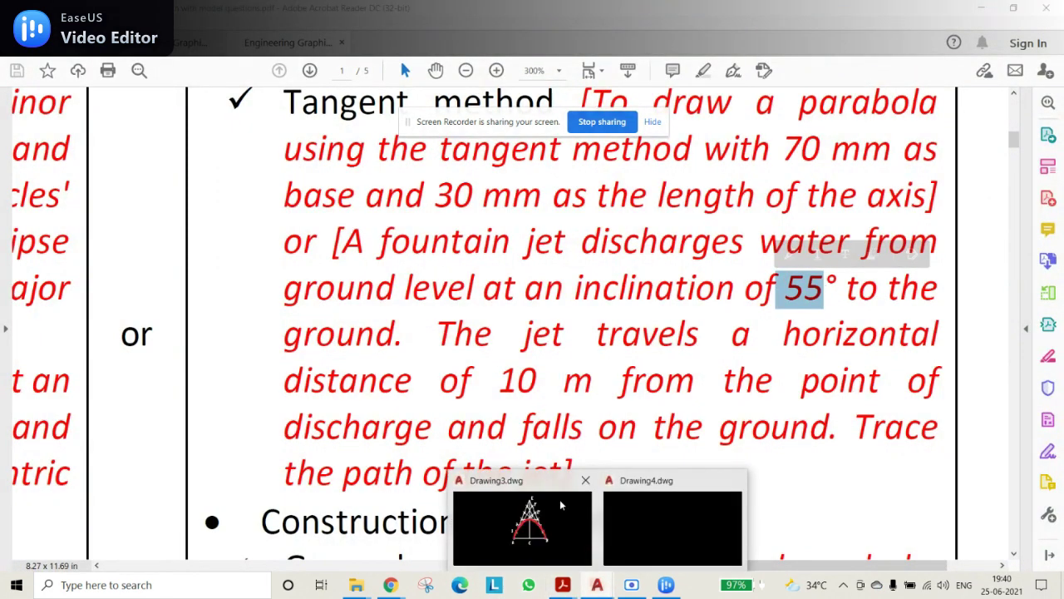
left_click(657, 524)
type("55")
key("Return")
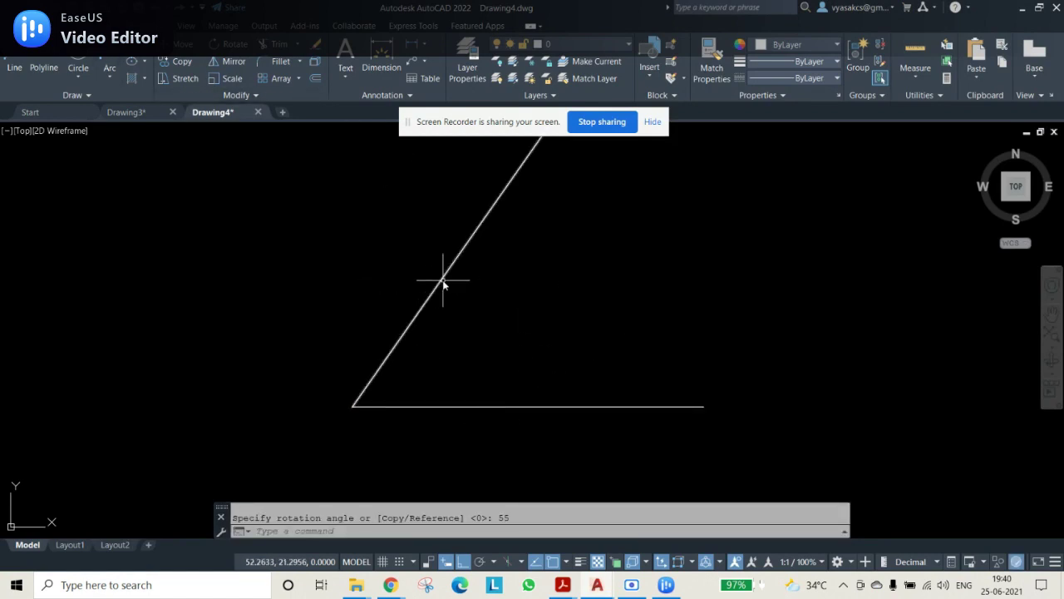
Rotate the line lying on the base by -55° about the base's right end.
middle_click_drag(530, 292, 518, 325)
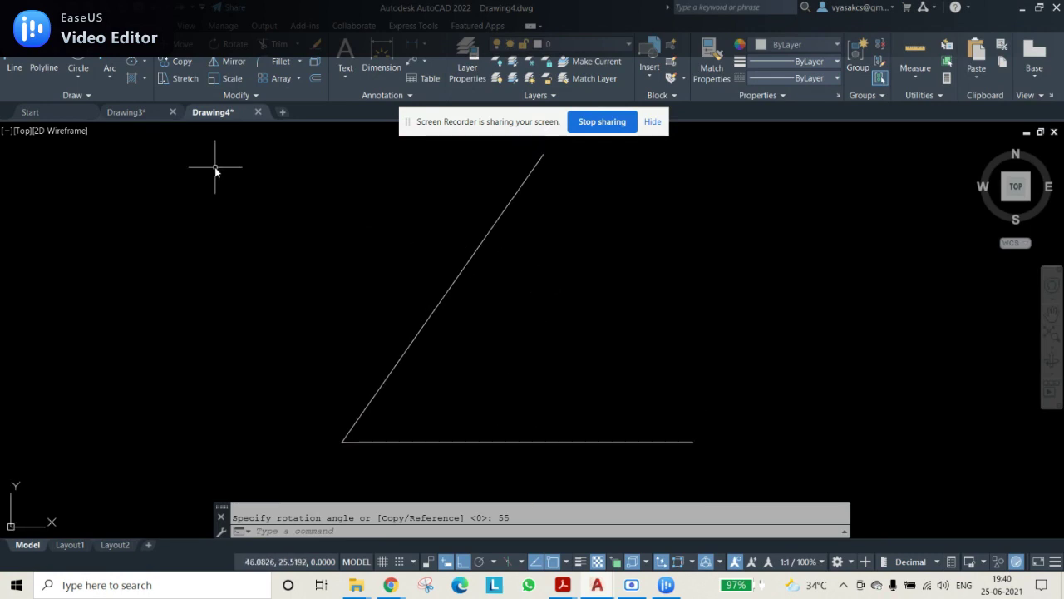
left_click(233, 44)
left_click(544, 443)
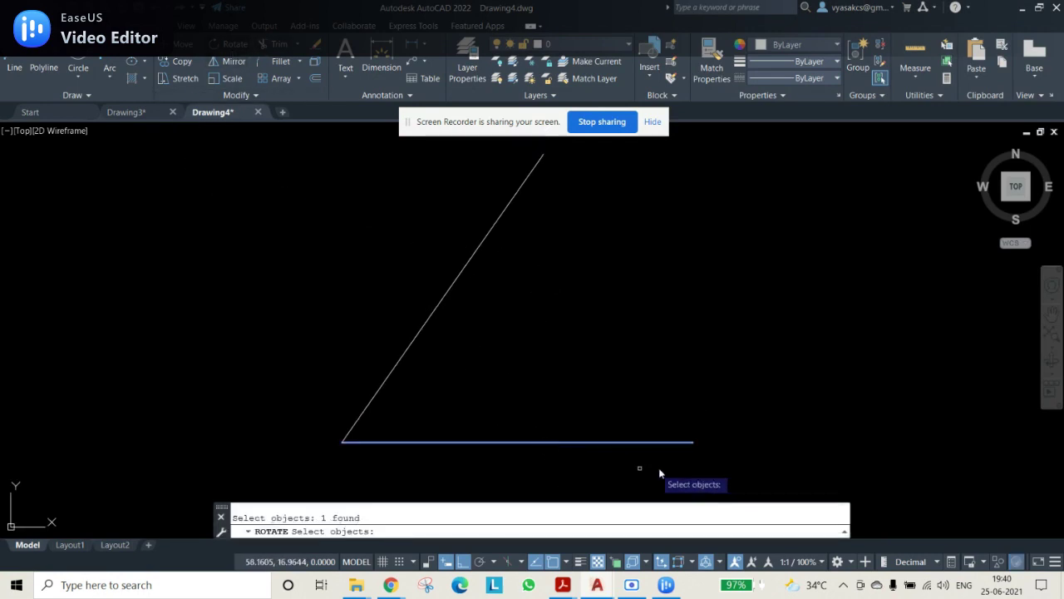
key("Return")
left_click(693, 442)
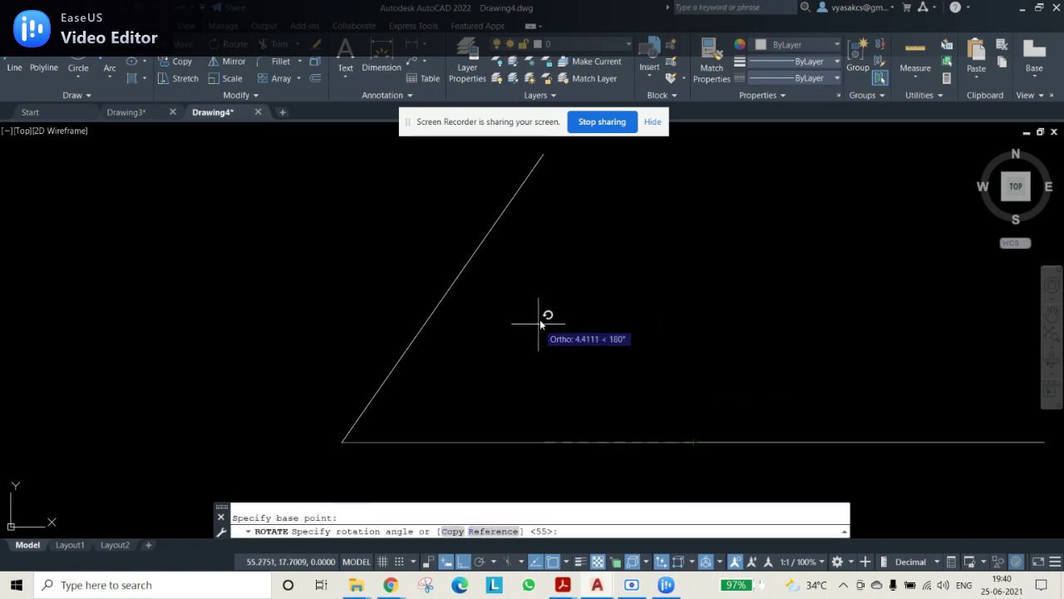
type("-55")
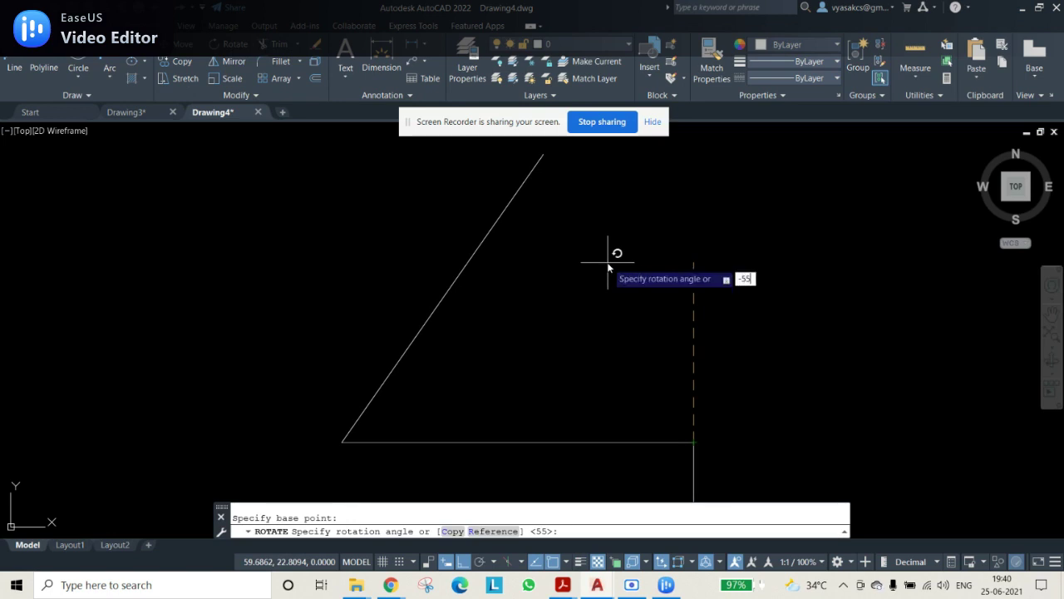
key("Return")
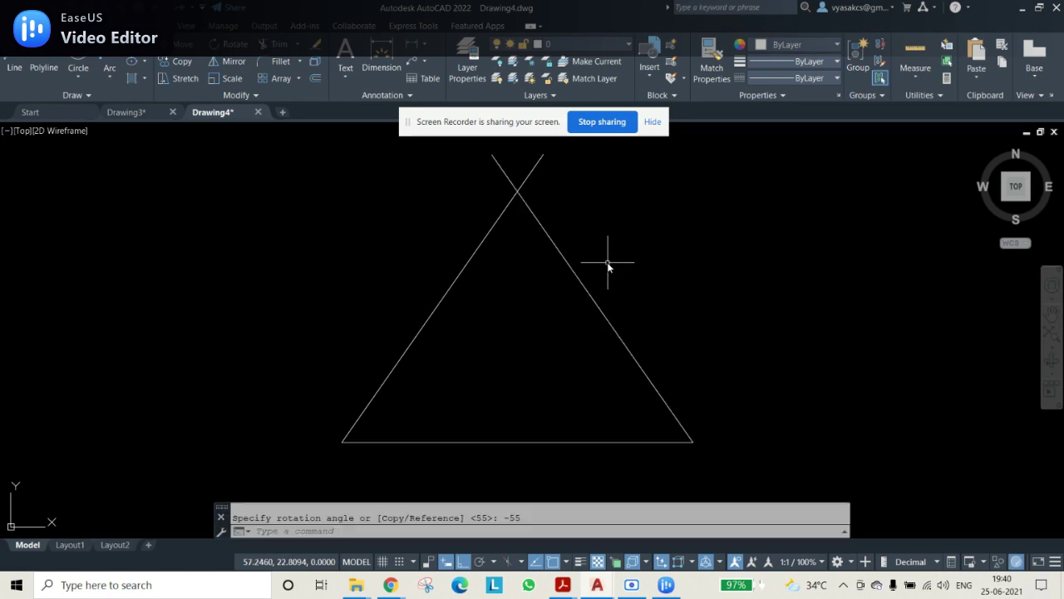
Trim the overhanging line ends at the triangle's apex.
middle_click_drag(520, 242, 530, 271)
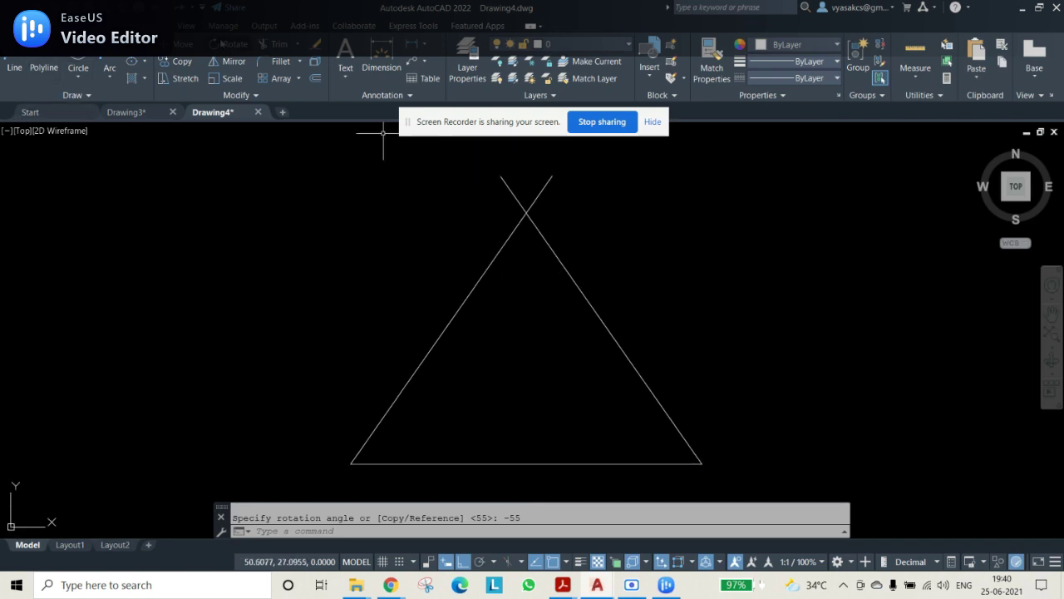
left_click(274, 44)
left_click(562, 189)
key("Return")
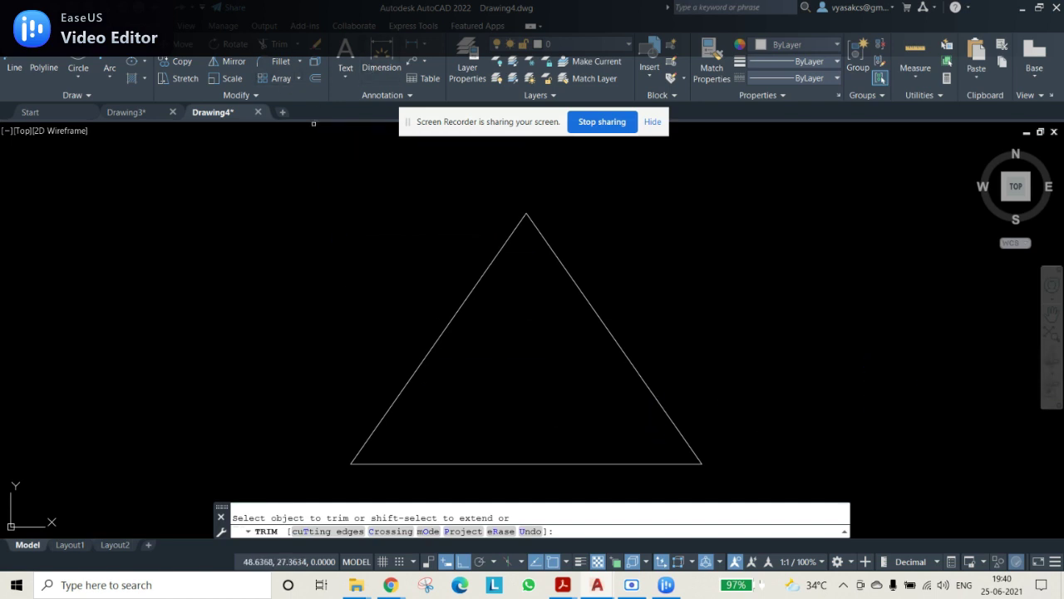
Verify the 55° left-corner angle with an angular dimension, then delete the dimension.
scroll(265, 80, "down", 2)
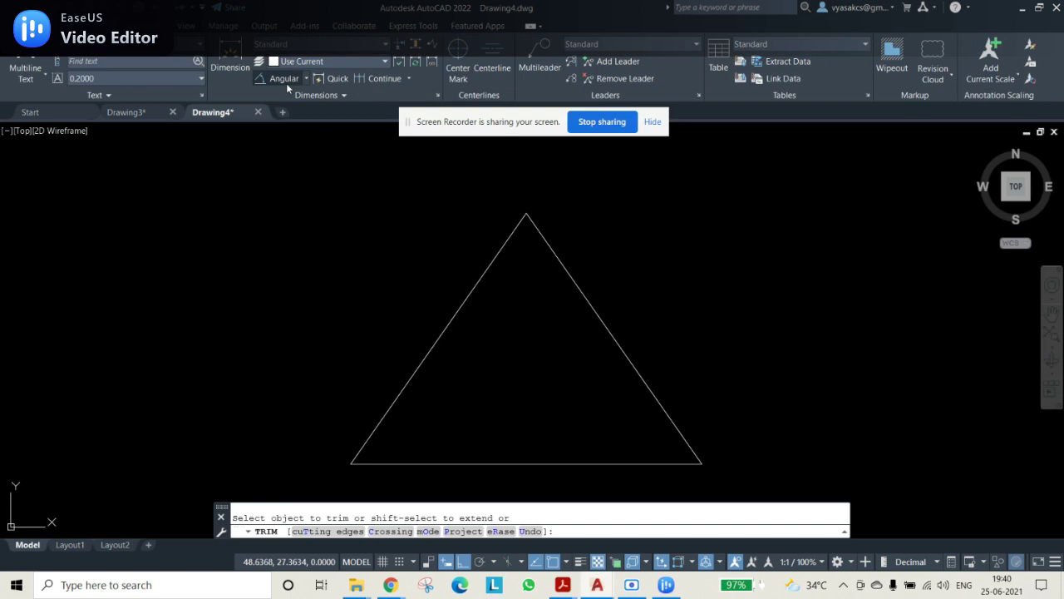
left_click(286, 82)
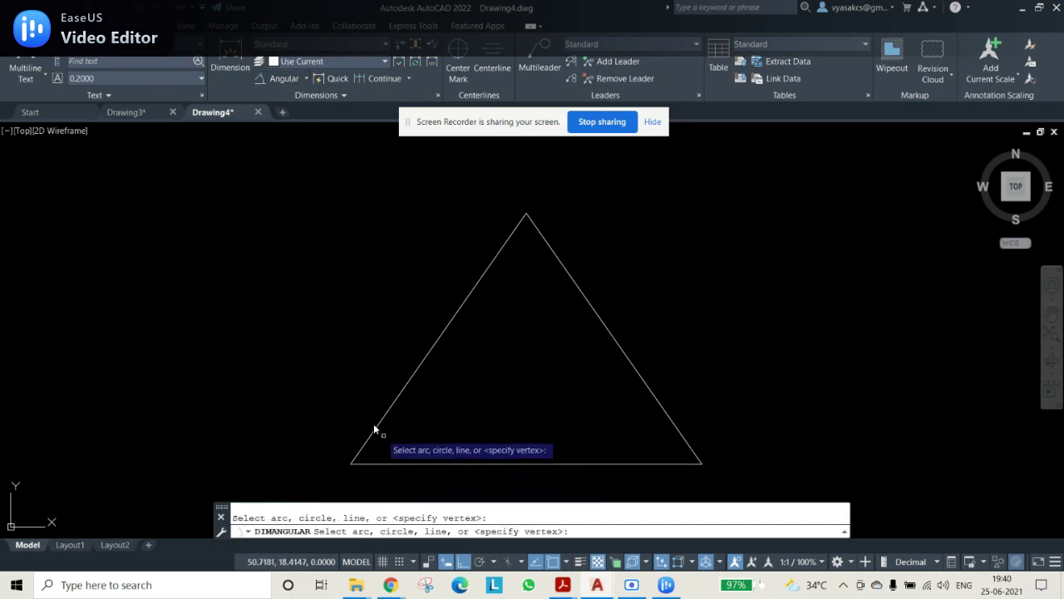
left_click(381, 422)
left_click(407, 463)
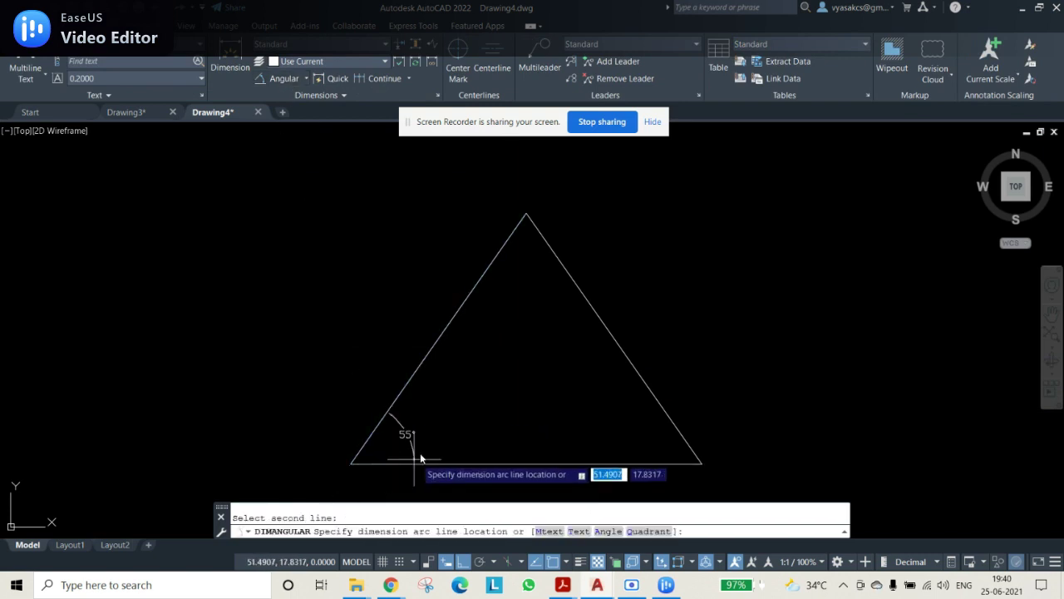
left_click(416, 434)
left_click(418, 429)
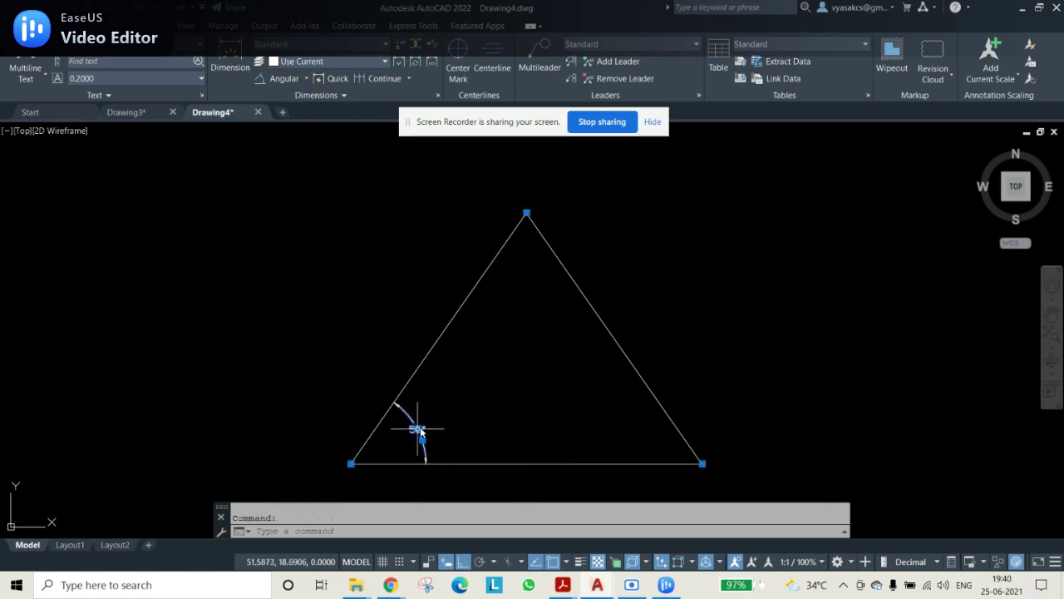
key("Delete")
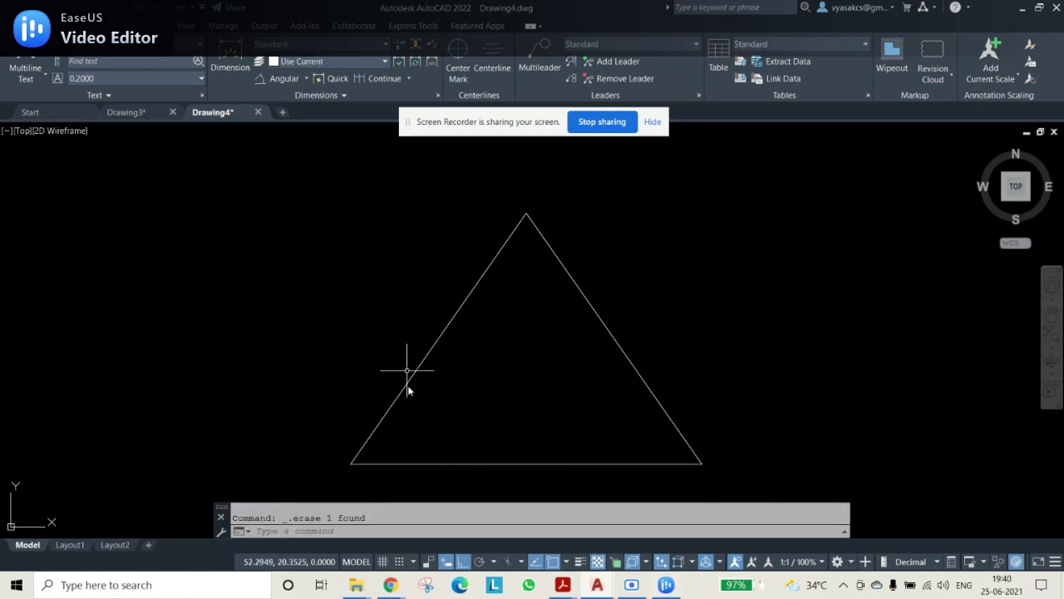
middle_click_drag(555, 378, 549, 354)
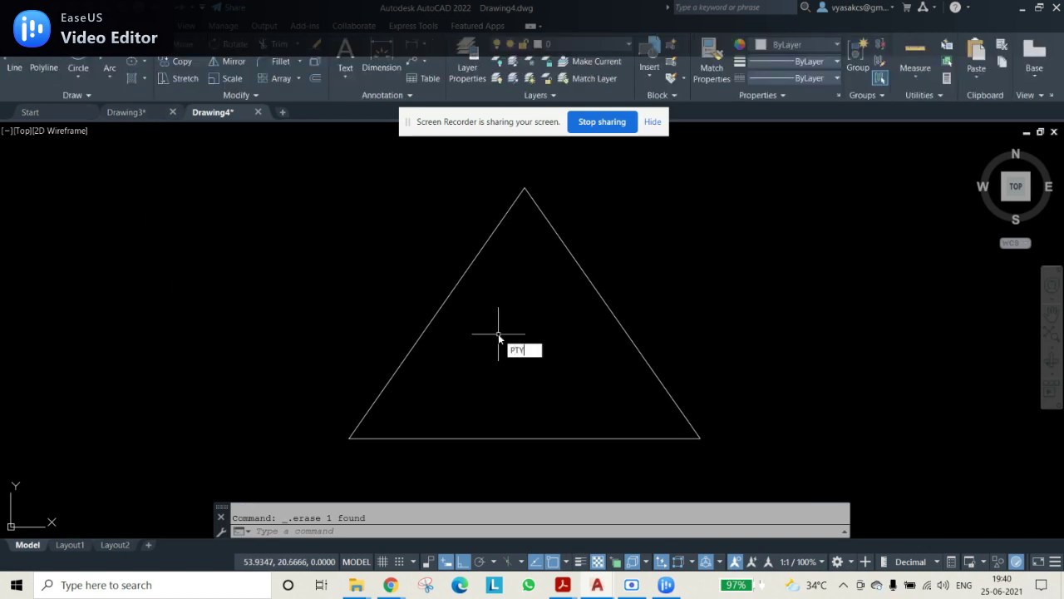
Set the point display style to circle-with-cross markers.
type("PE")
key("Return")
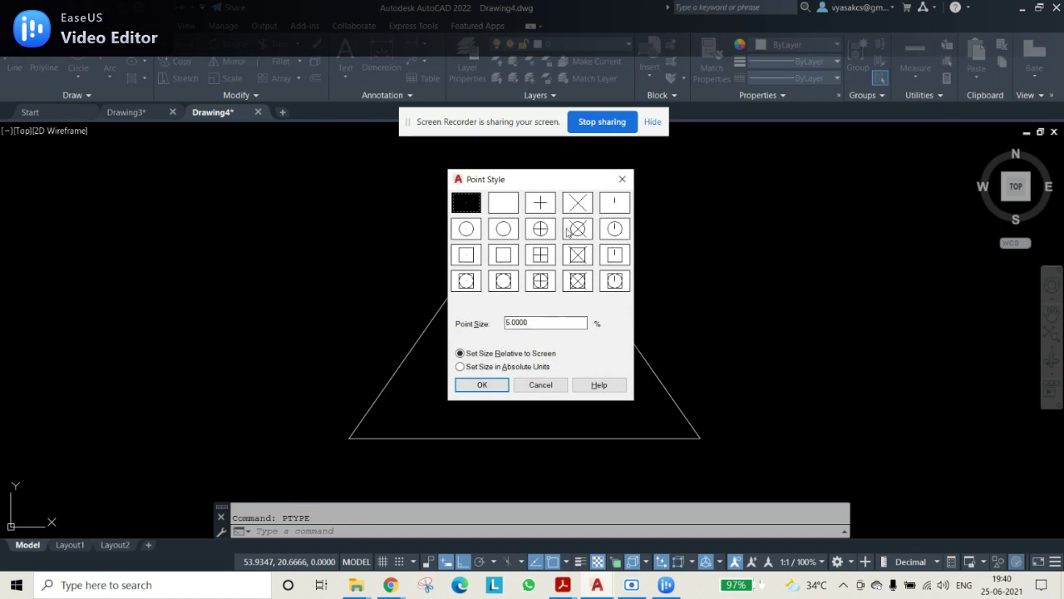
left_click(568, 233)
left_click(481, 386)
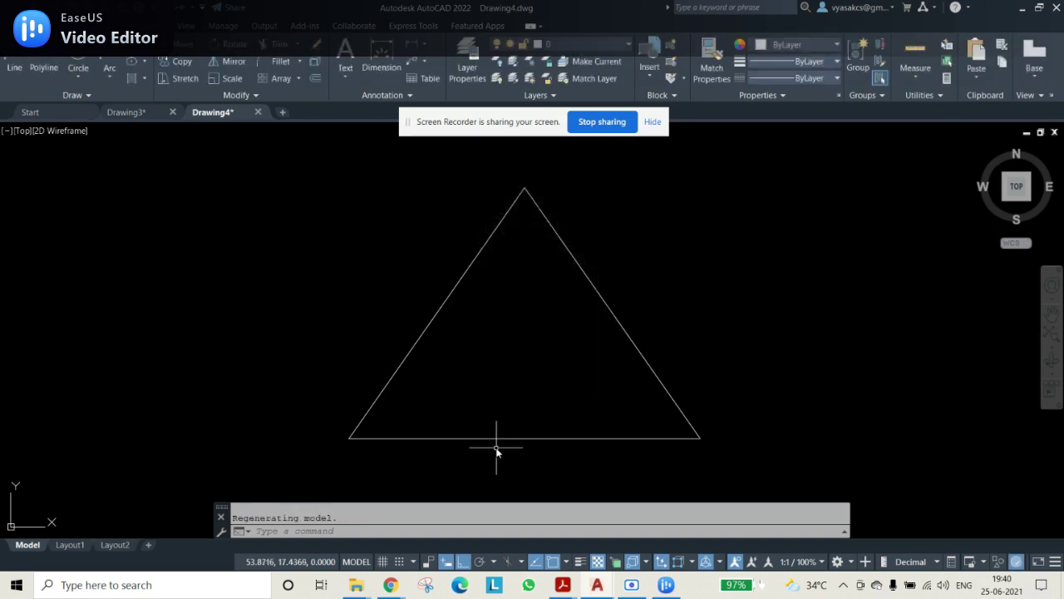
left_click(422, 330)
key("Escape")
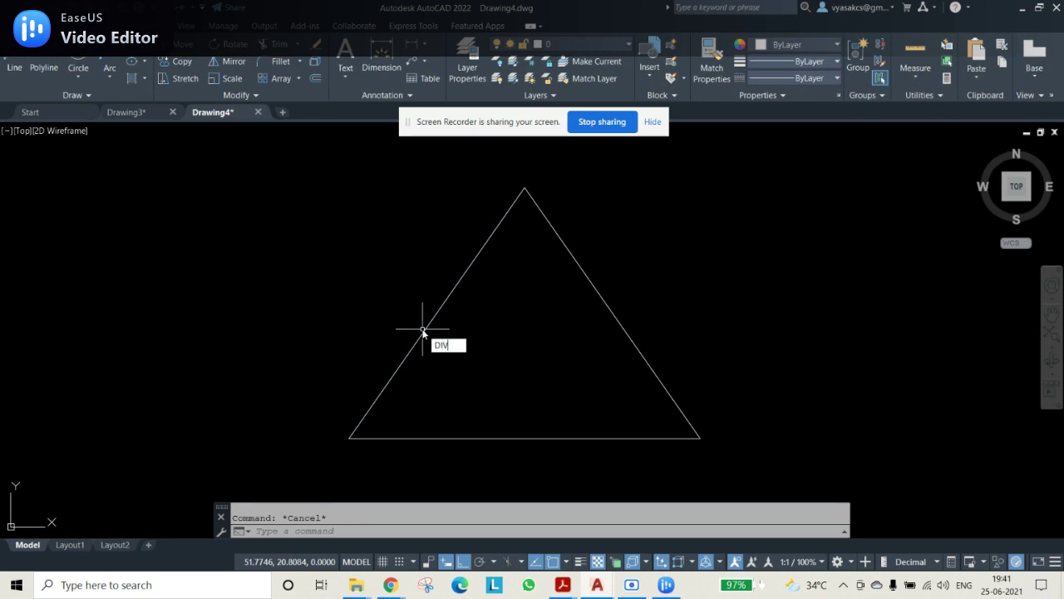
Divide the triangle's left side into 6 equal parts with DIV.
type("DIV")
key("Return")
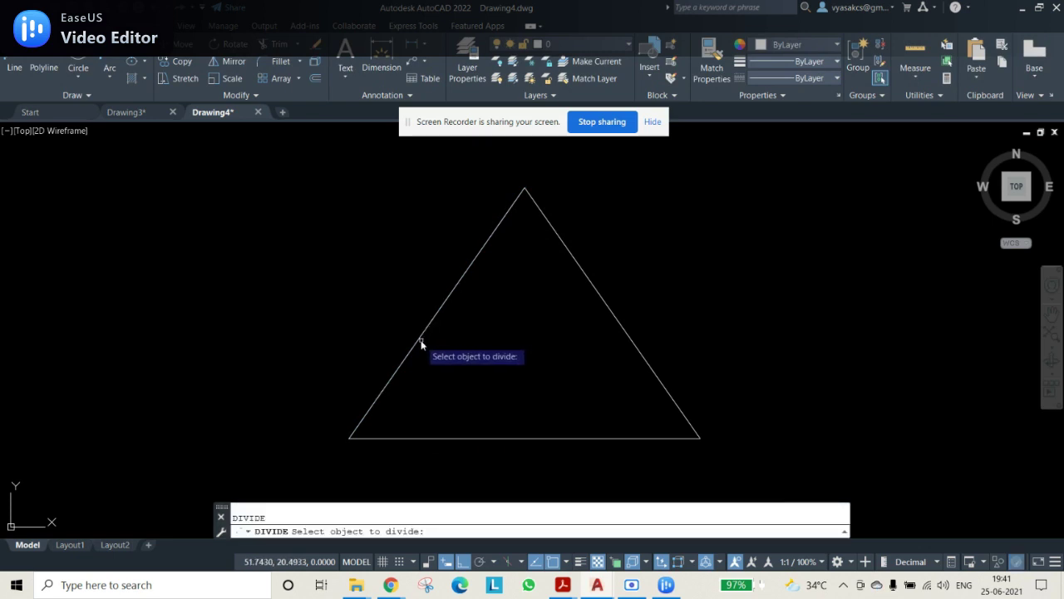
left_click(418, 341)
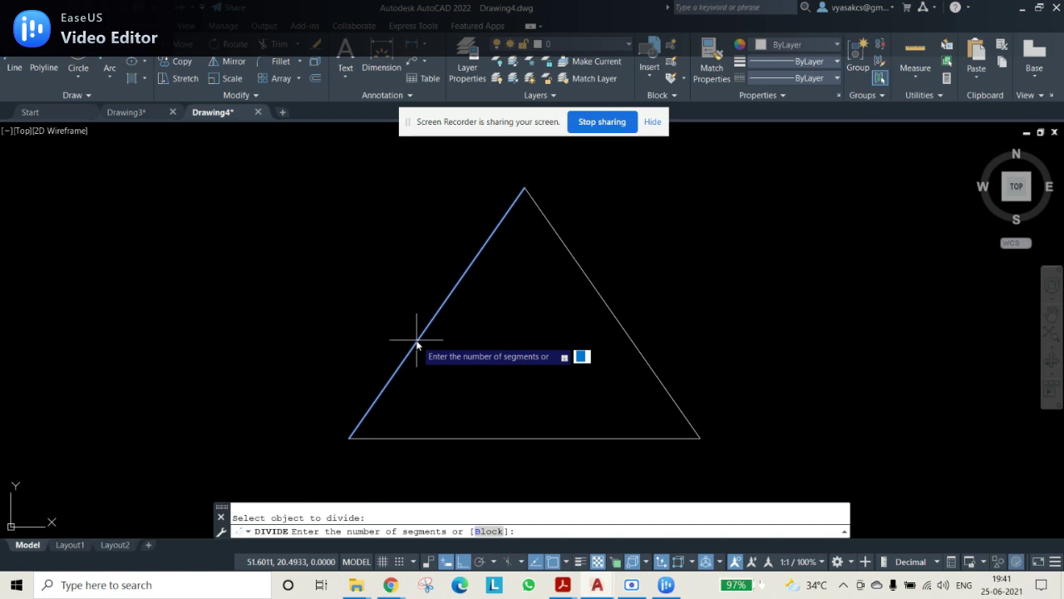
type("6")
key("Return")
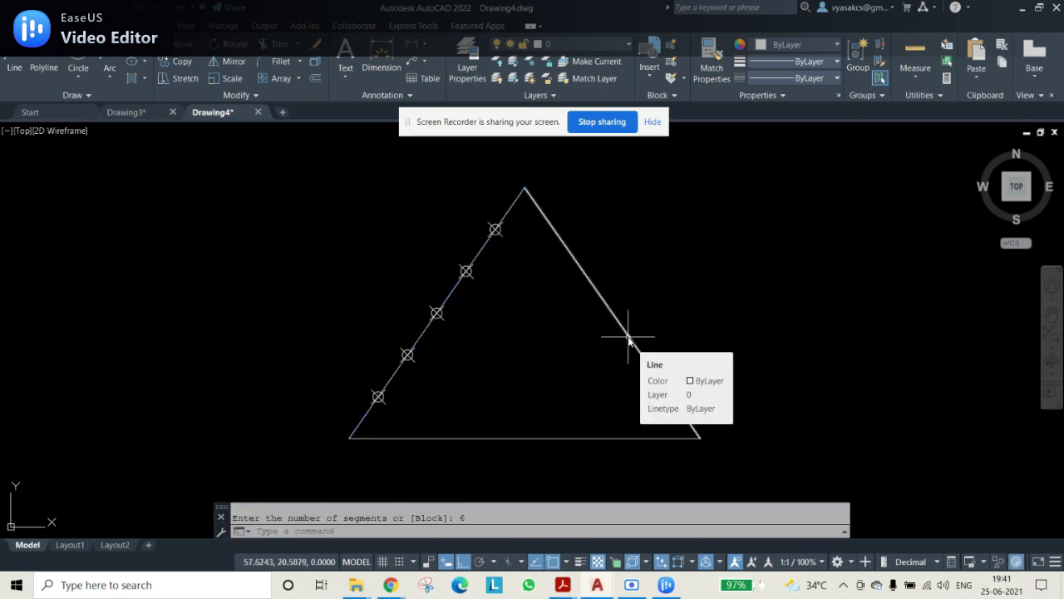
Divide the triangle's right side into 6 equal parts and select the lowest left point.
key("Return")
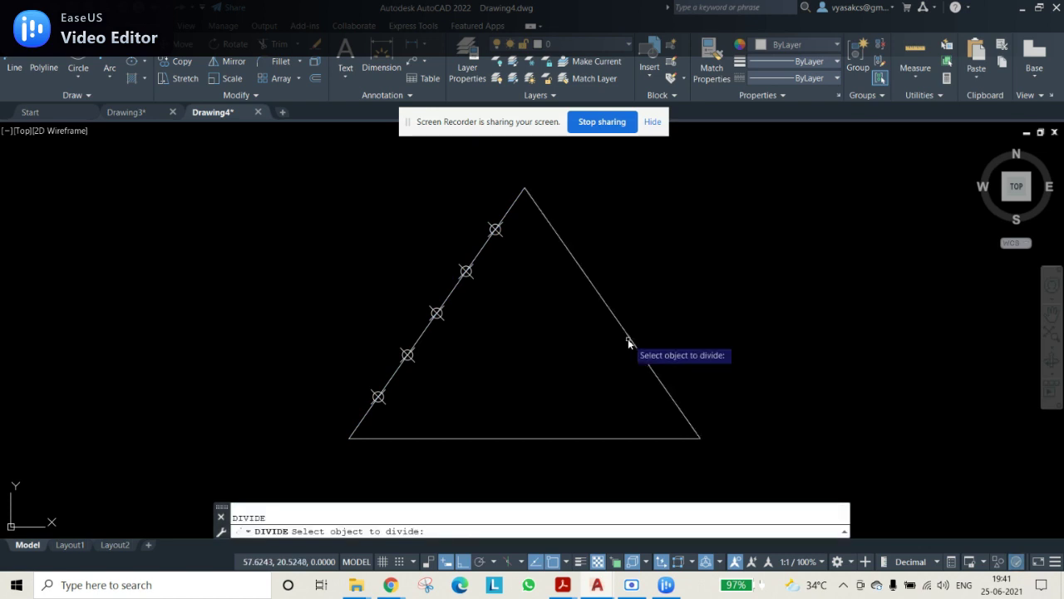
left_click(628, 339)
type("6")
key("Return")
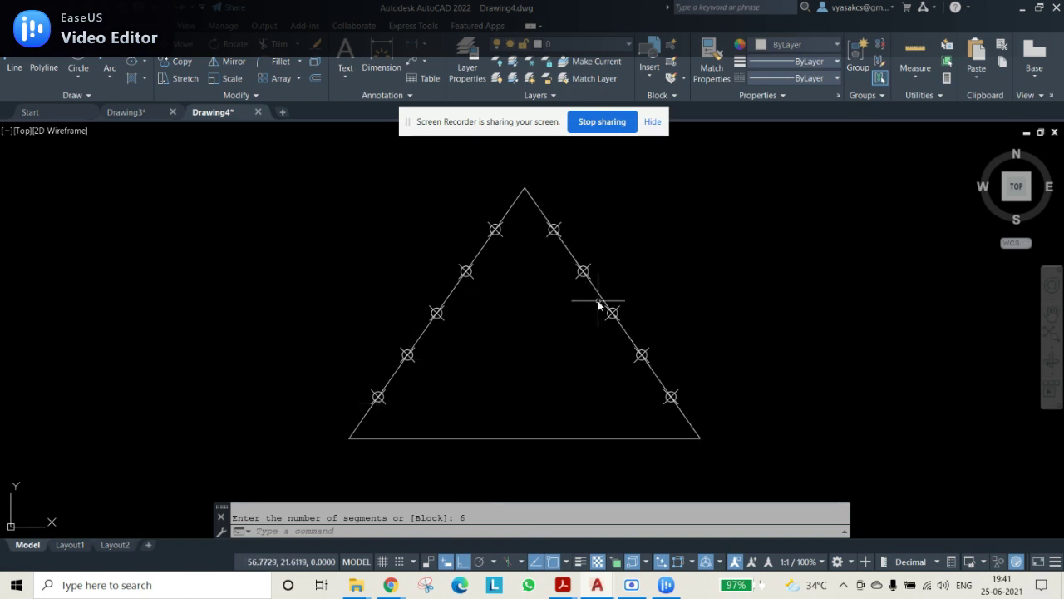
left_click(379, 397)
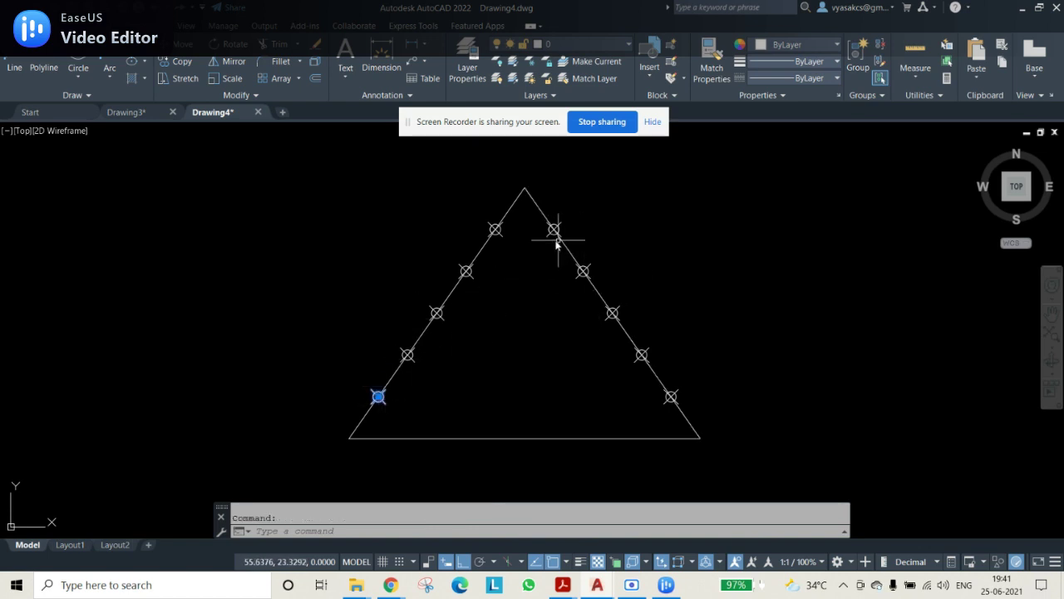
Colour the lowest pair of division points yellow.
left_click(785, 46)
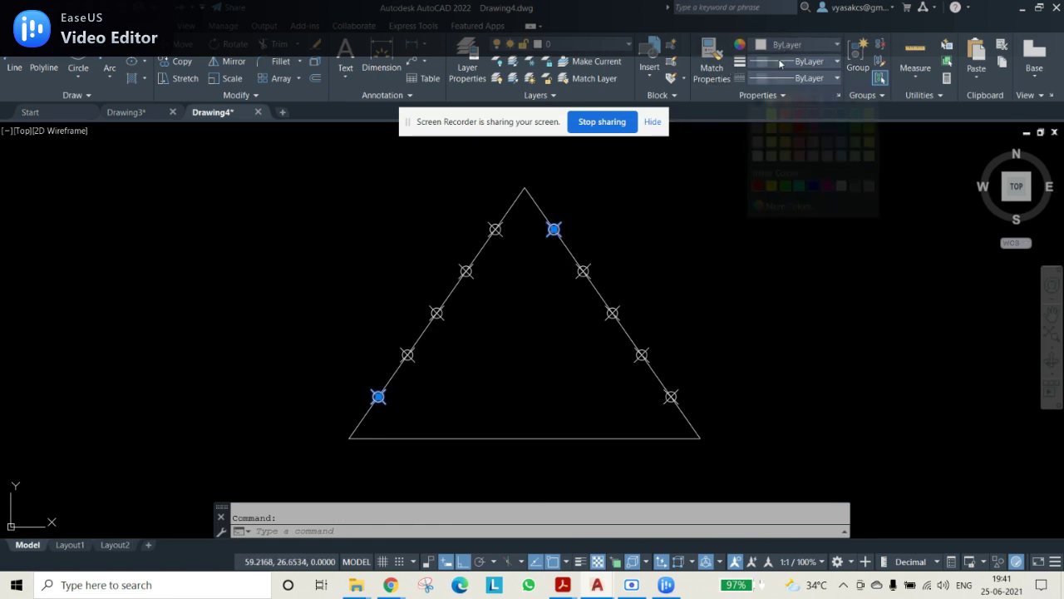
left_click(772, 103)
key("Escape")
Select the second pair of matching division points and colour them red.
left_click(390, 345)
left_click(562, 260)
left_click(560, 260)
key("Escape")
left_click(549, 251)
left_click(603, 283)
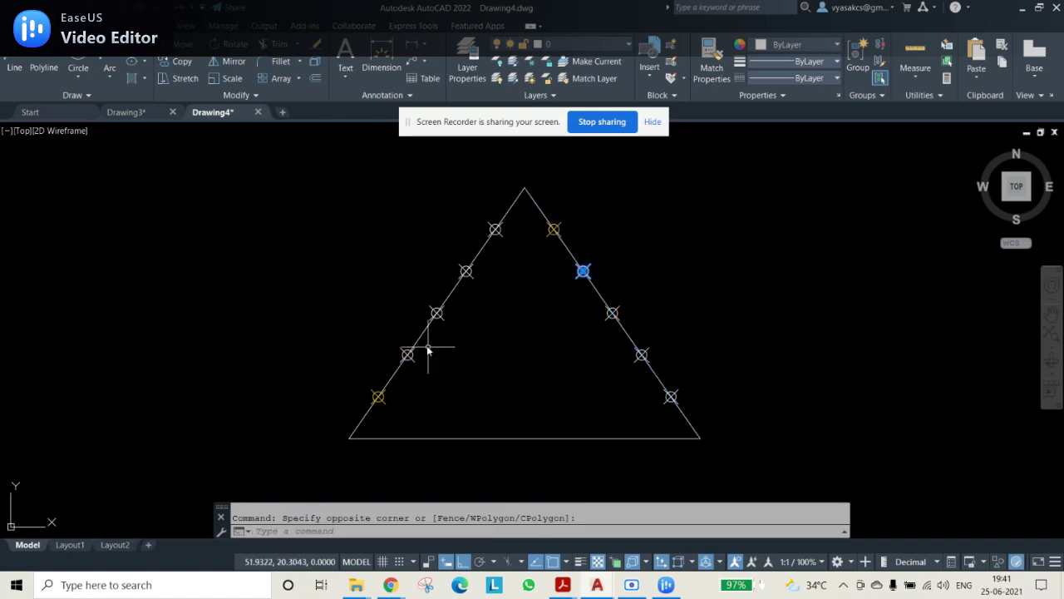
left_click(432, 376)
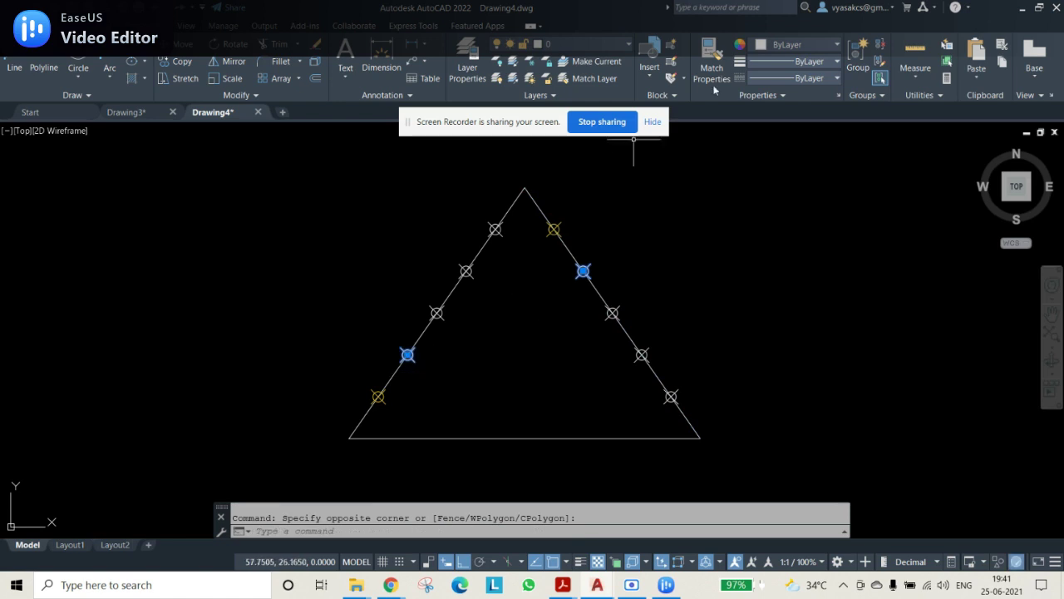
left_click(782, 44)
left_click(798, 117)
key("Escape")
Colour the middle pair of points blue and the next pair up magenta.
mouse_move(413, 301)
left_mouse_down()
mouse_move(465, 337)
mouse_move(662, 318)
mouse_move(629, 306)
left_mouse_up()
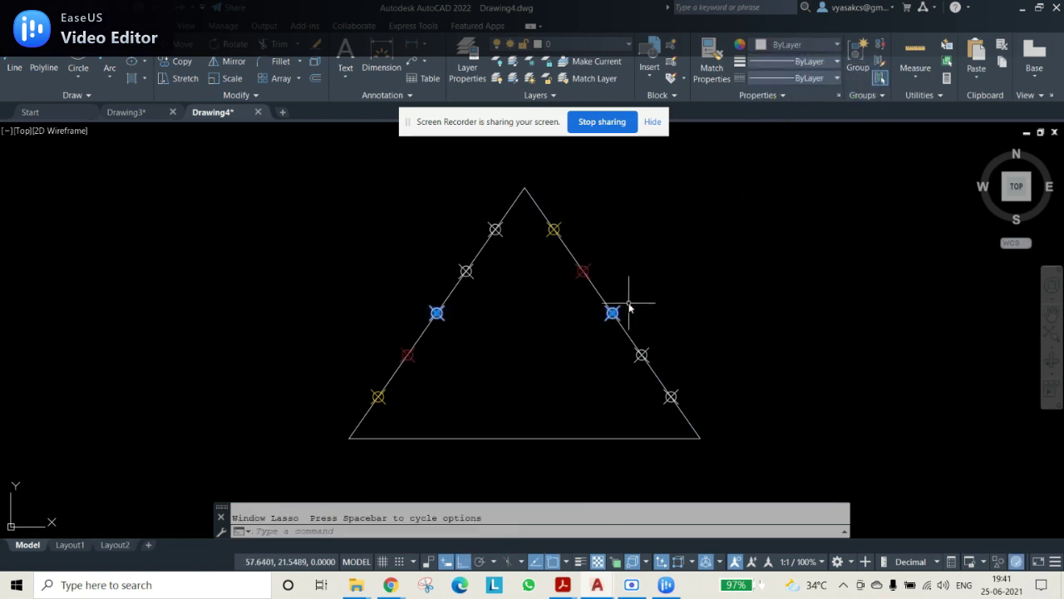
left_click(797, 47)
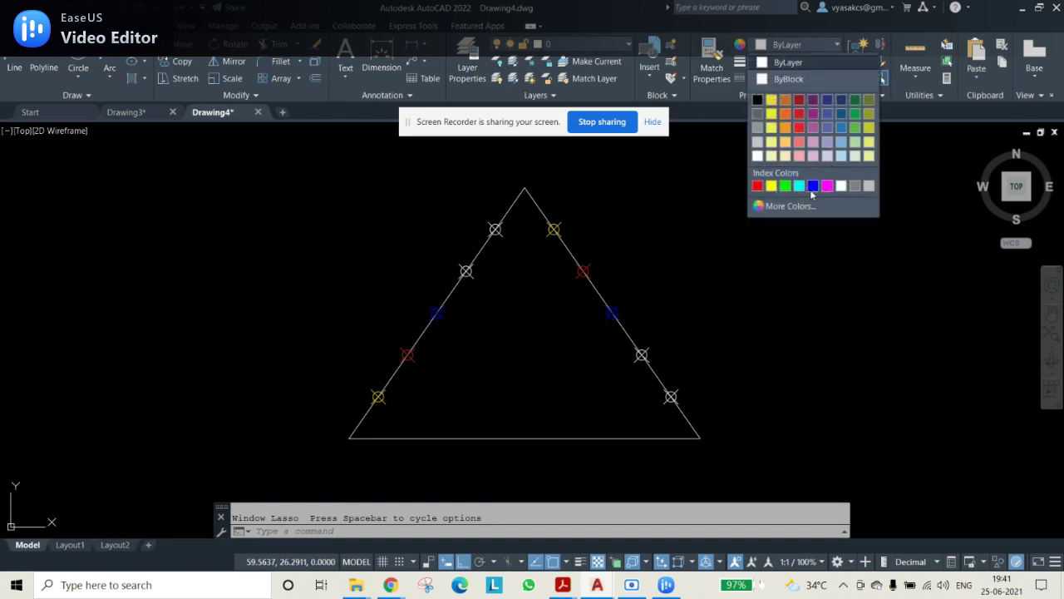
left_click(812, 186)
left_click(715, 308)
key("Escape")
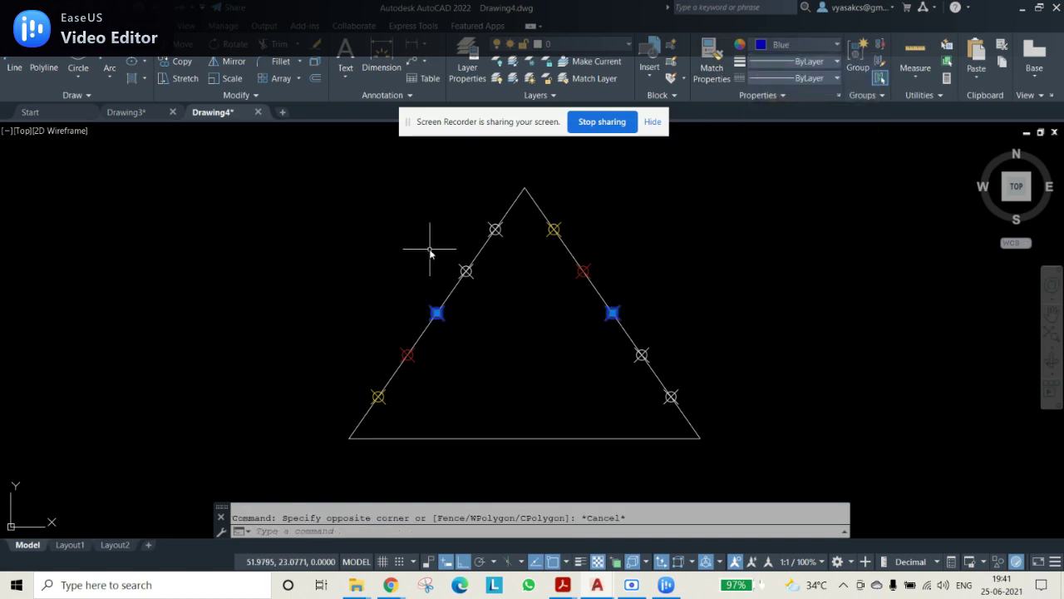
key("Escape")
left_click(466, 269)
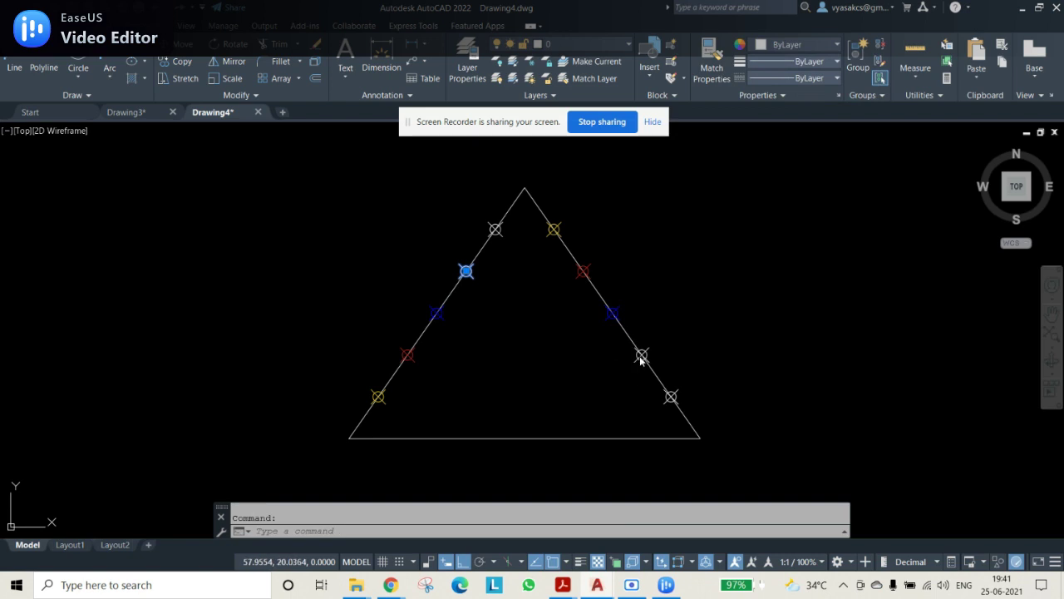
left_click(794, 46)
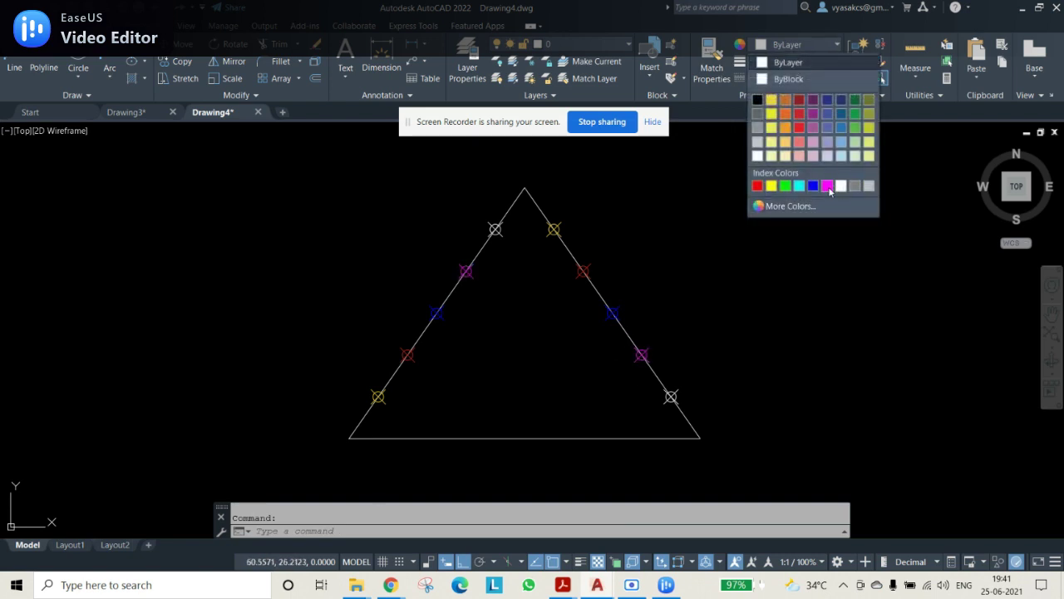
left_click(828, 185)
key("Escape")
Colour the top pair of points green (88,186,72).
left_click(495, 230)
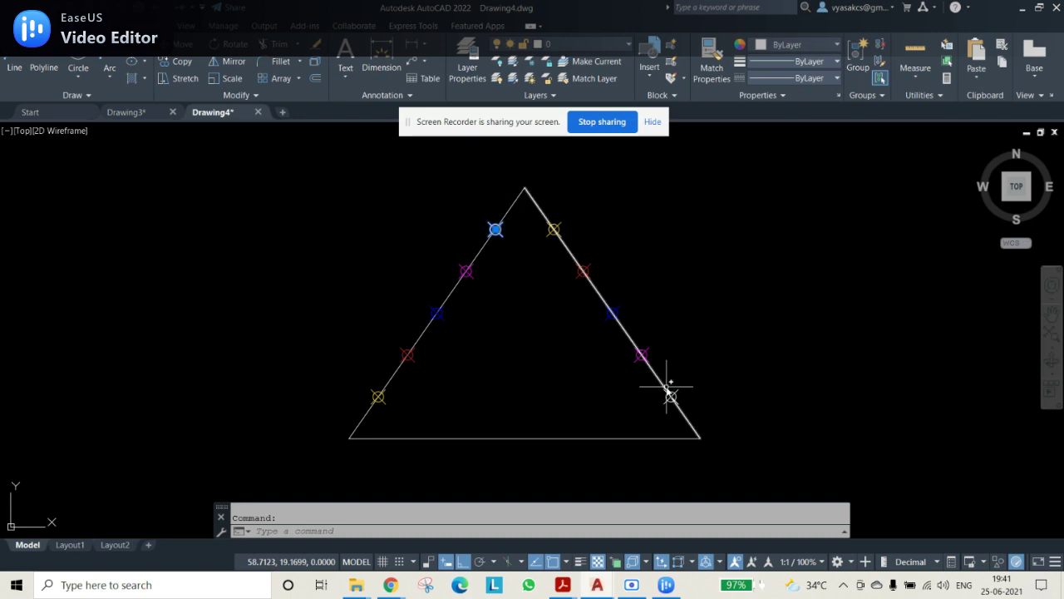
left_click(784, 45)
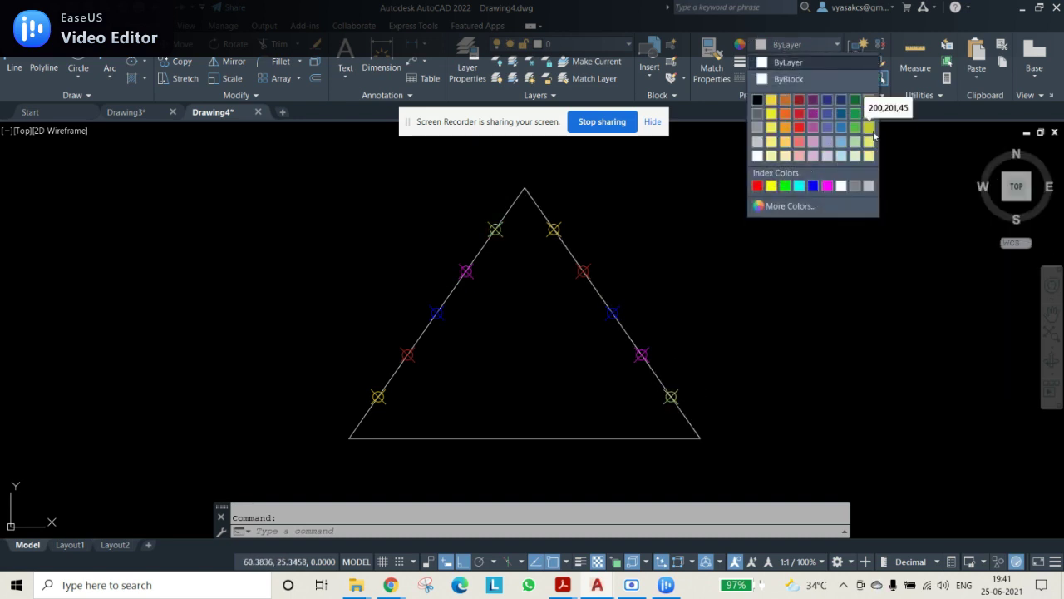
left_click(869, 99)
key("Escape")
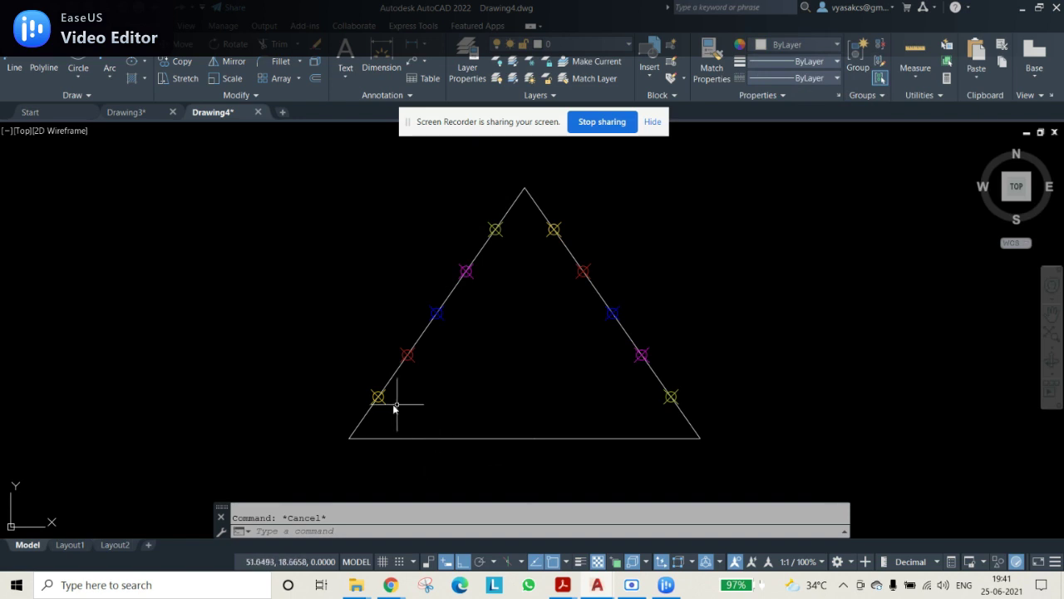
left_click(498, 232)
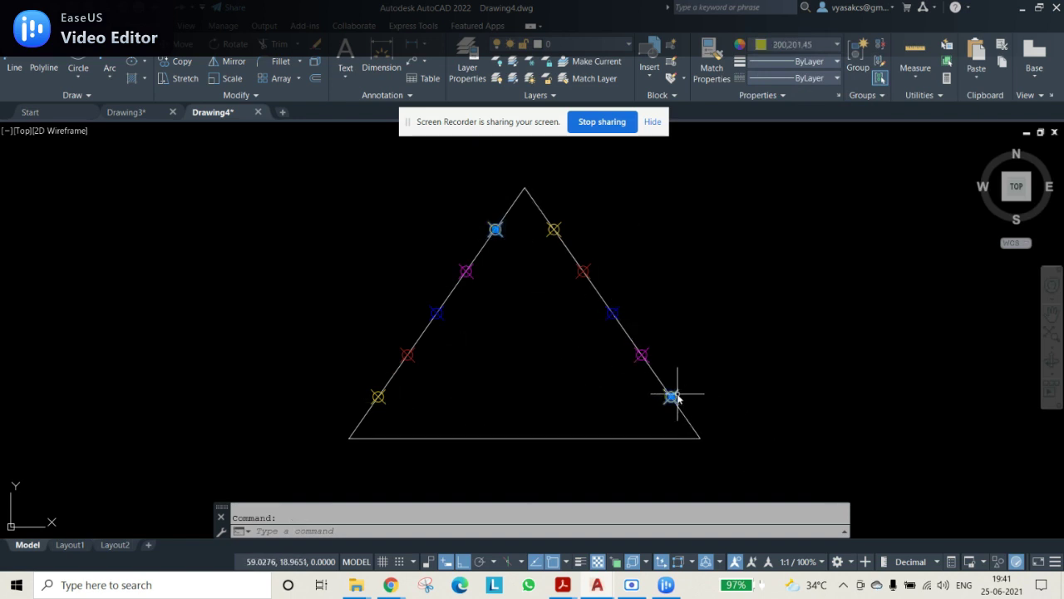
left_click(831, 45)
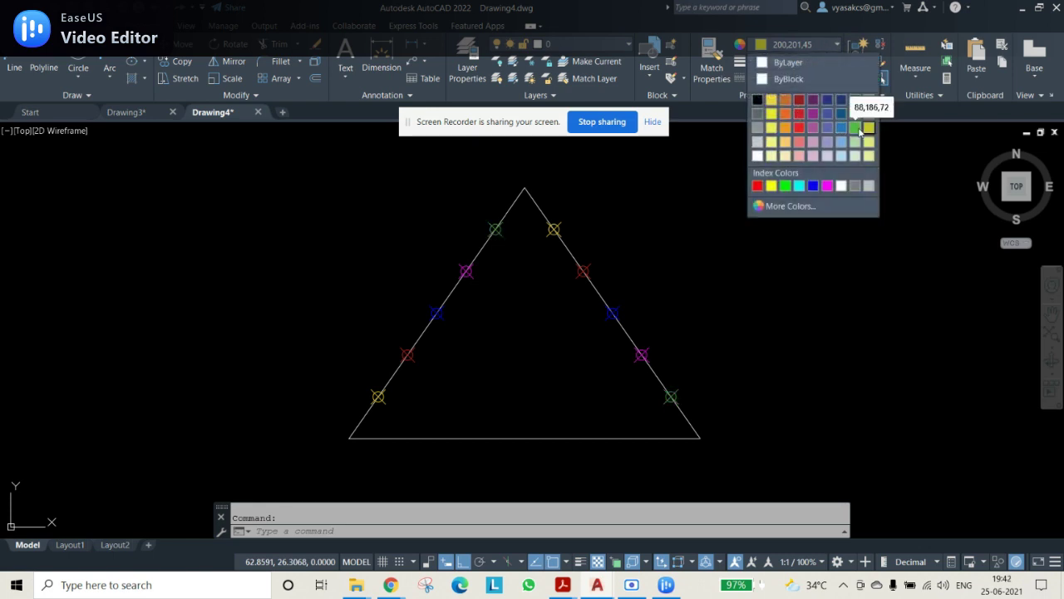
left_click(855, 133)
key("Escape")
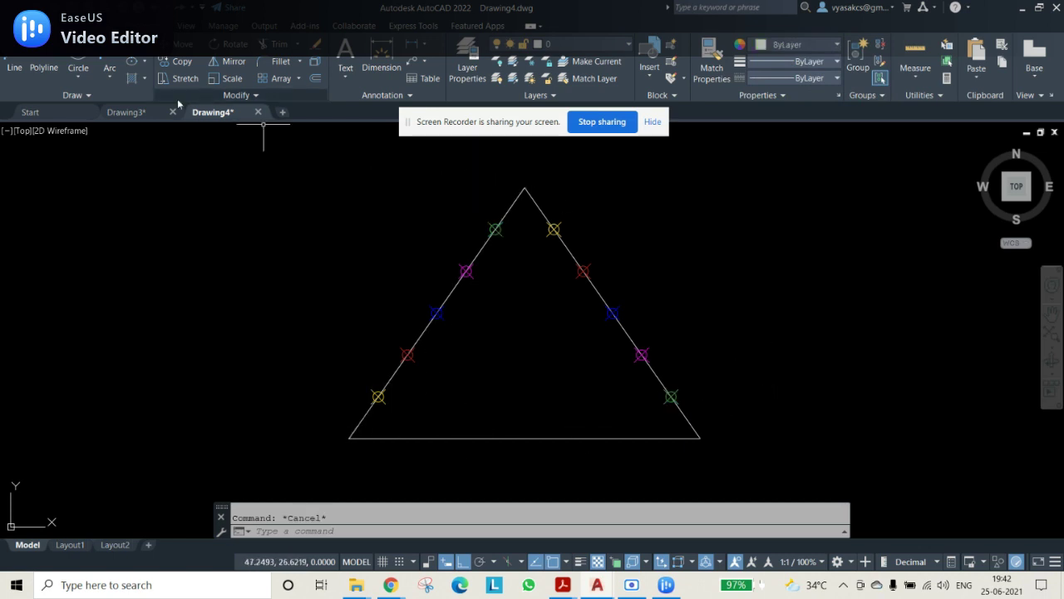
Draw five lines joining the yellow, red, blue, magenta and green point pairs.
left_click(15, 66)
left_click(381, 399)
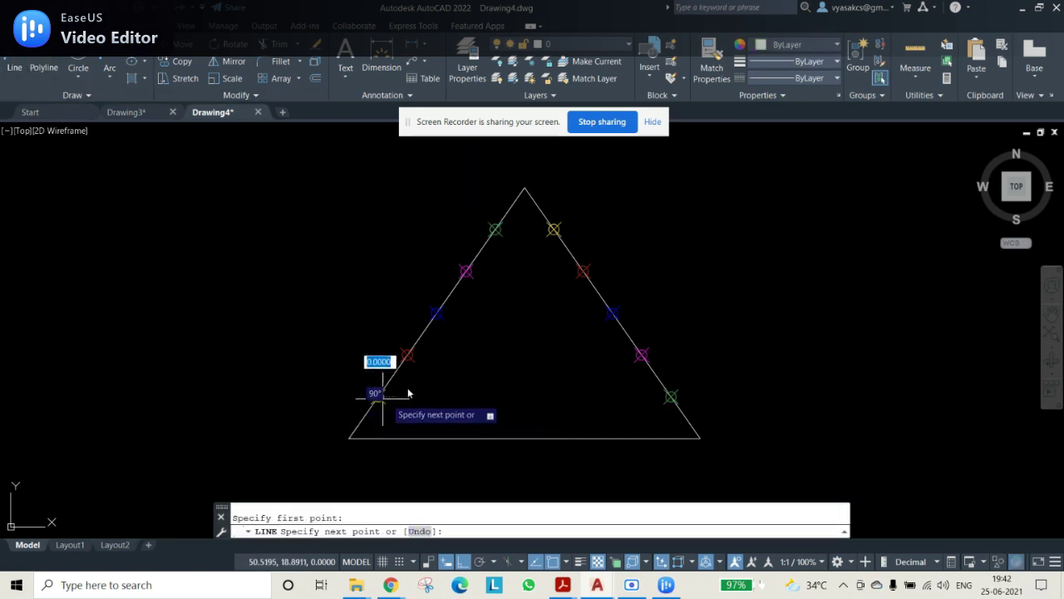
left_click(554, 230)
key("Return")
key("Return")
left_click(407, 355)
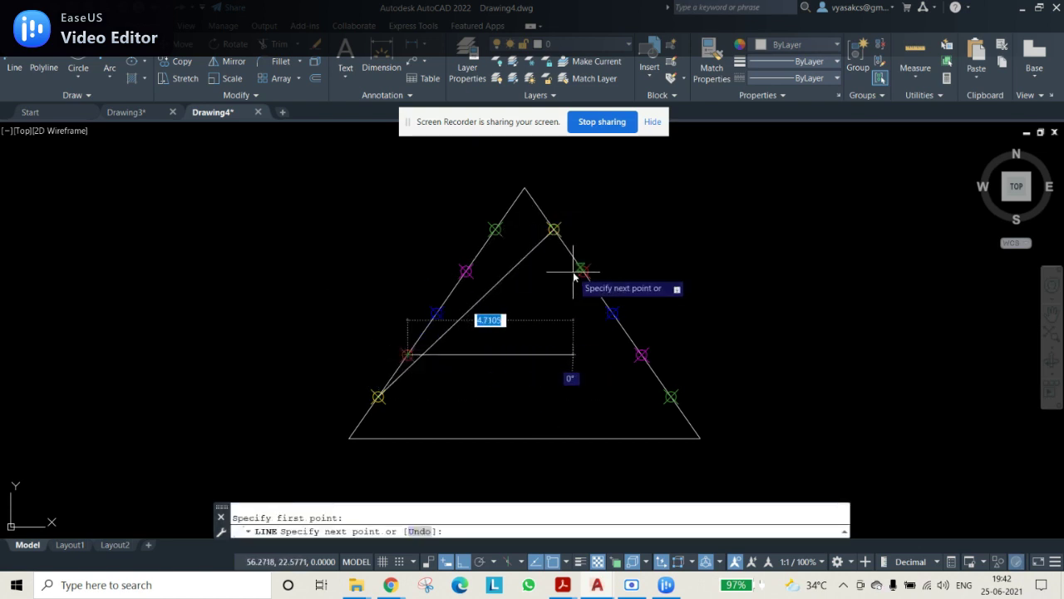
left_click(584, 272)
key("Return")
key("Return")
left_click(437, 313)
left_click(612, 312)
key("Return")
key("Return")
left_click(466, 271)
left_click(641, 355)
key("Return")
key("Return")
left_click(497, 228)
left_click(669, 396)
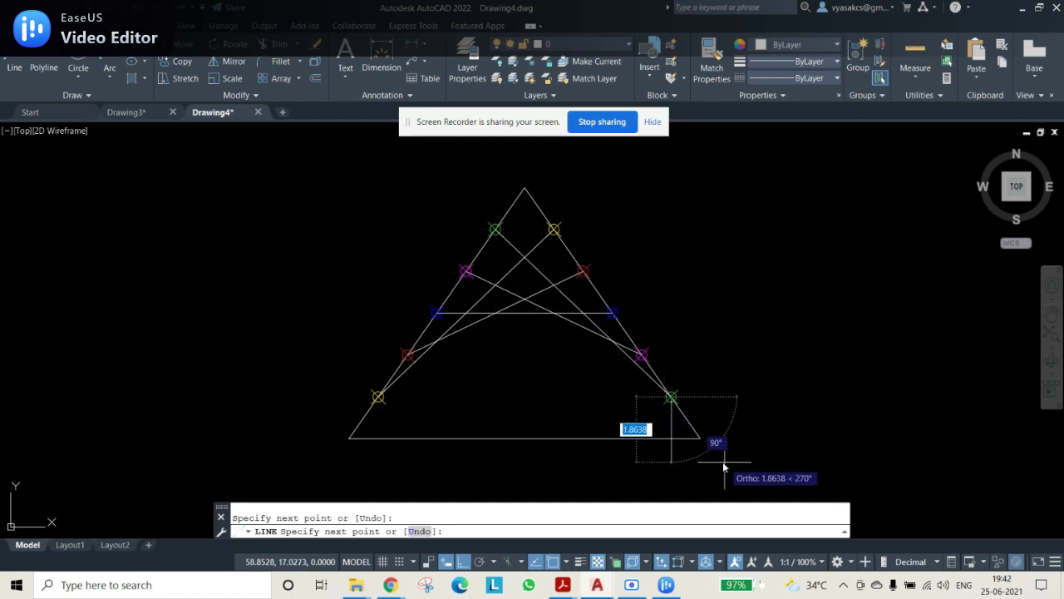
key("Escape")
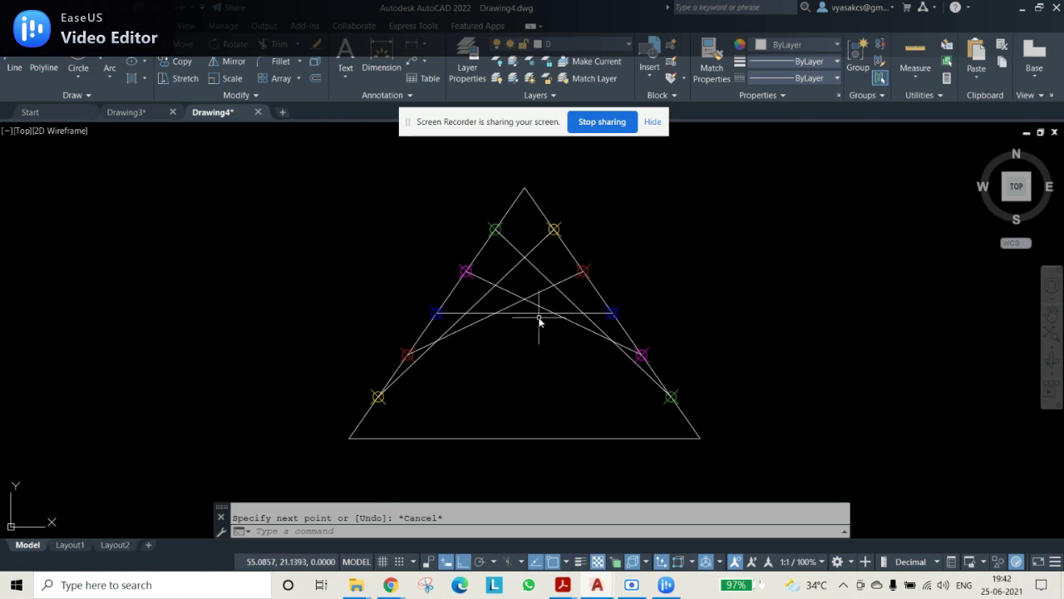
Draw a polyline from the bottom-left corner through the tangent crossings to the bottom-right corner.
left_click(14, 67)
left_click(44, 66)
left_click(349, 438)
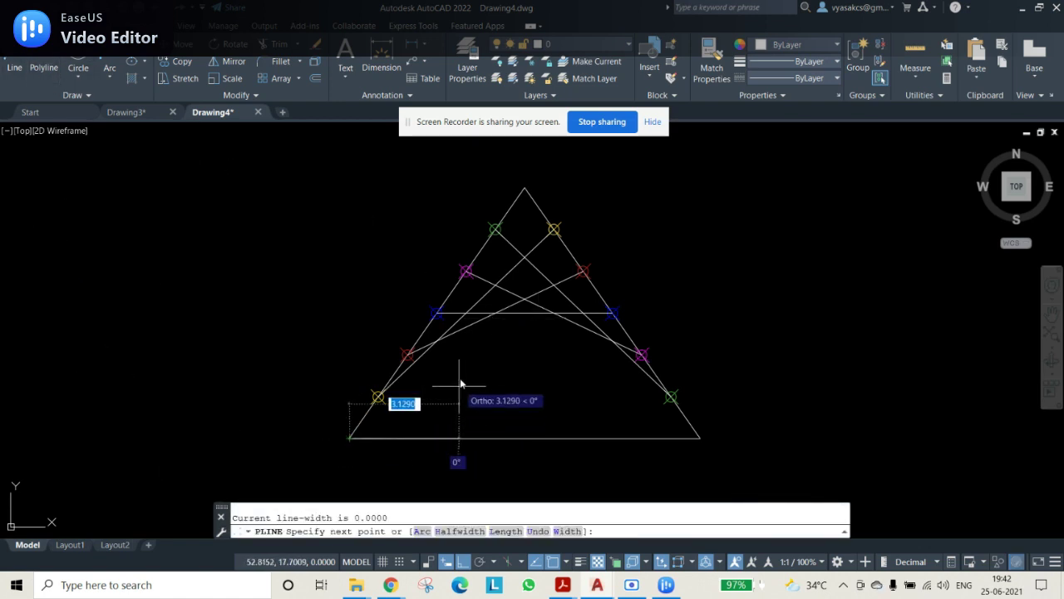
left_click(488, 317)
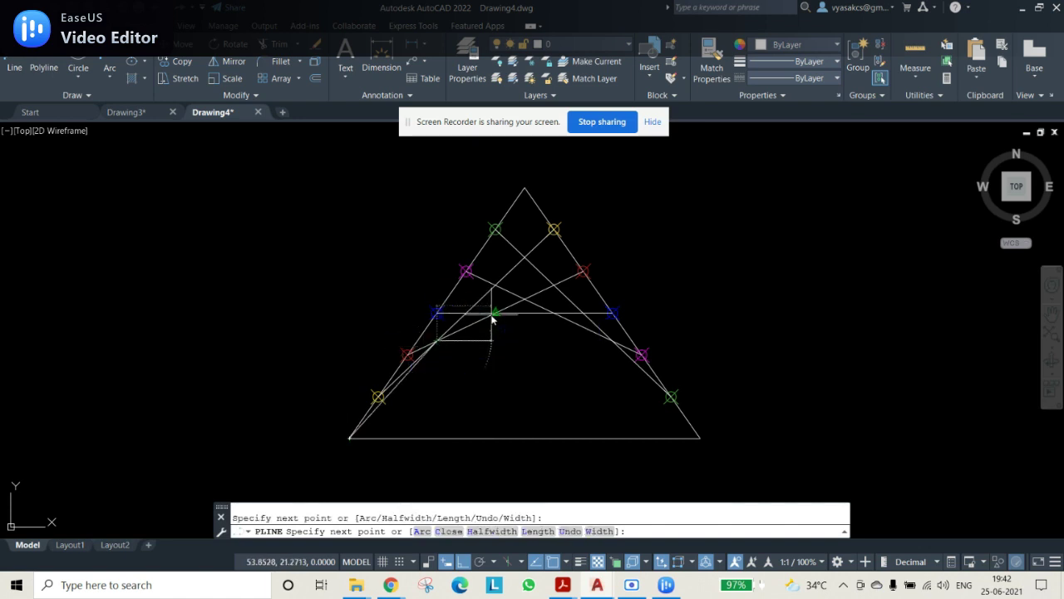
left_click(554, 314)
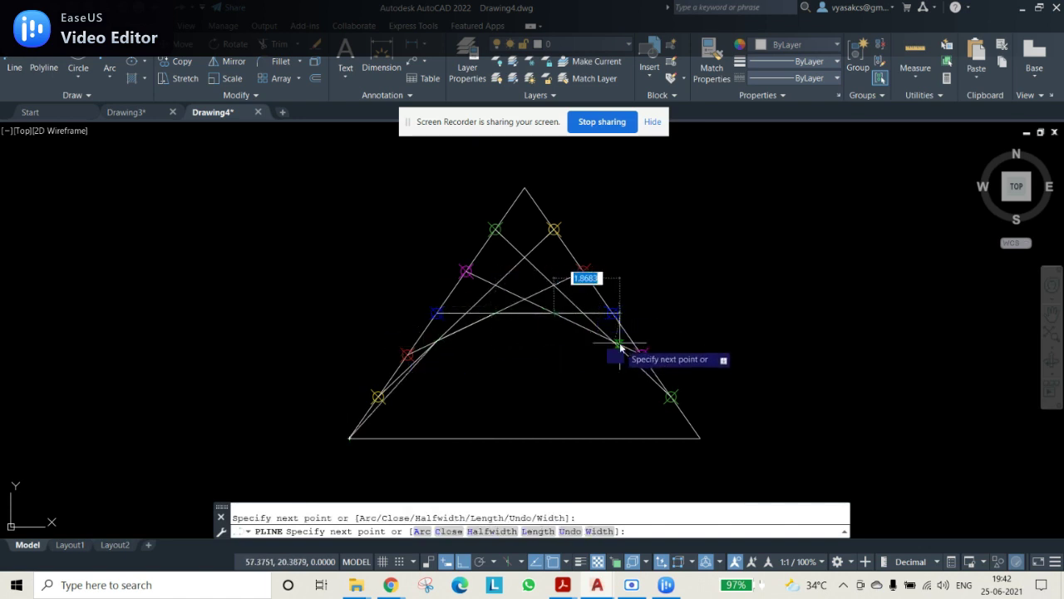
left_click(611, 342)
left_click(700, 435)
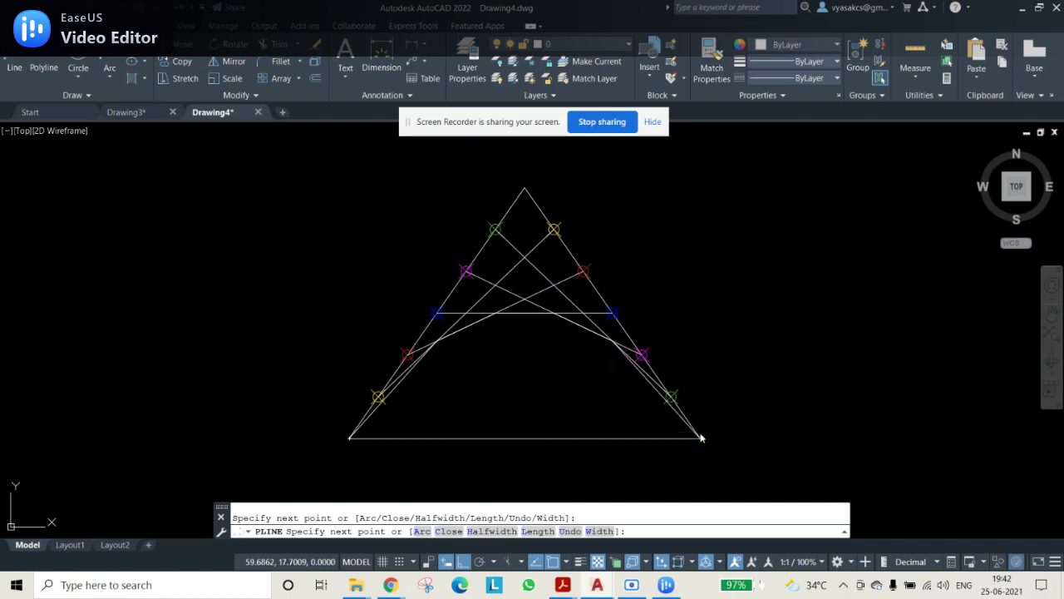
key("Escape")
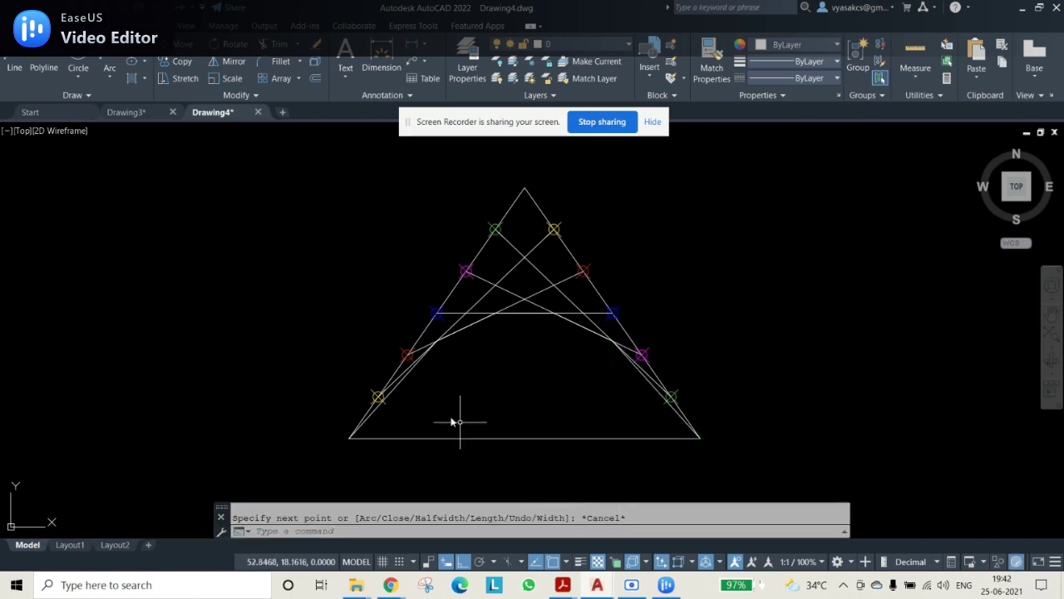
Fit the polyline into a smooth spline curve with PEDIT and select it.
left_click(400, 381)
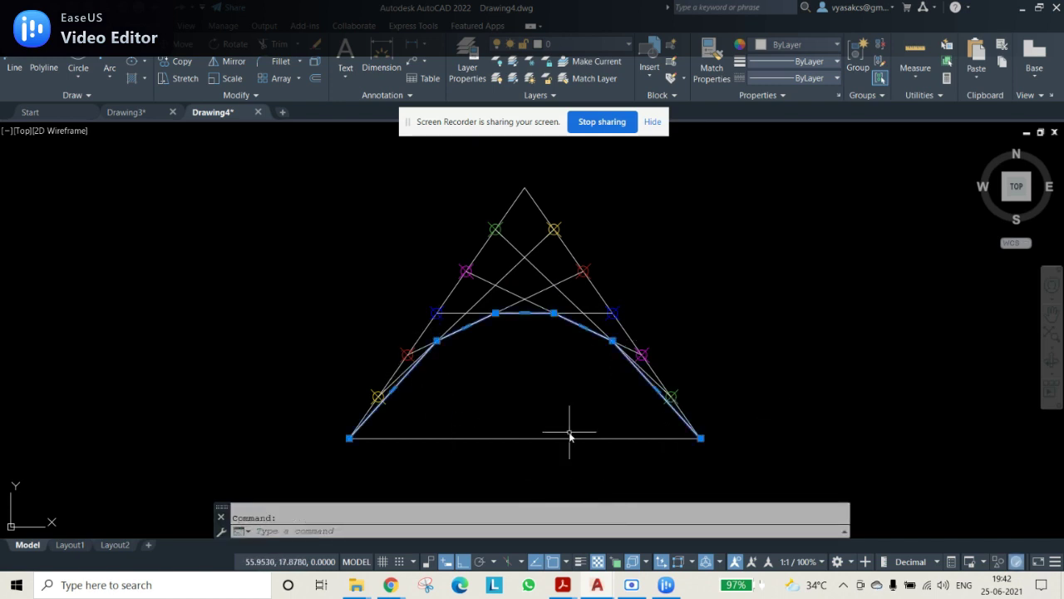
type("PE")
key("Return")
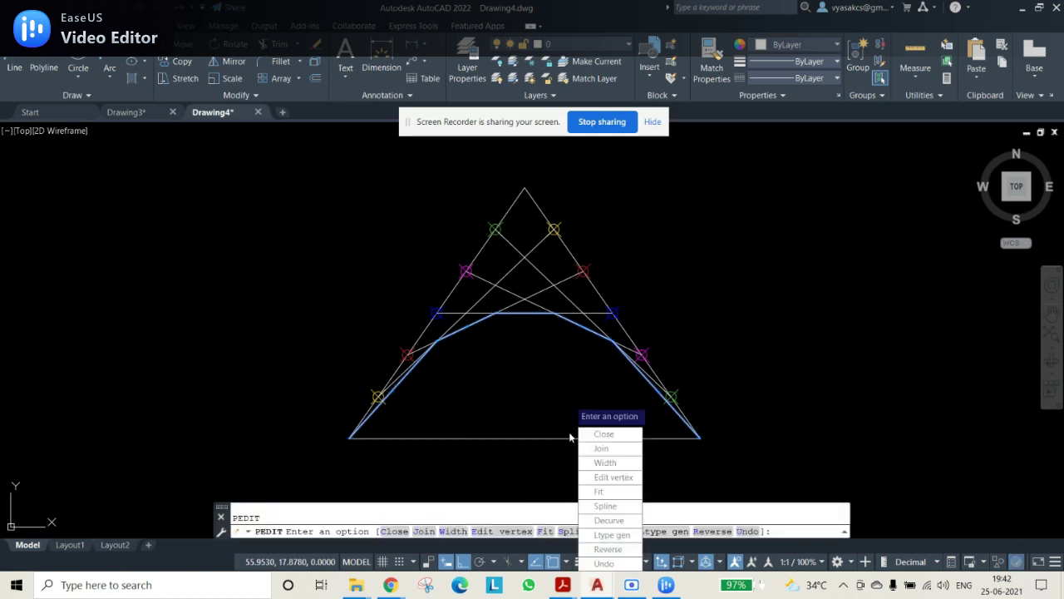
left_click(600, 491)
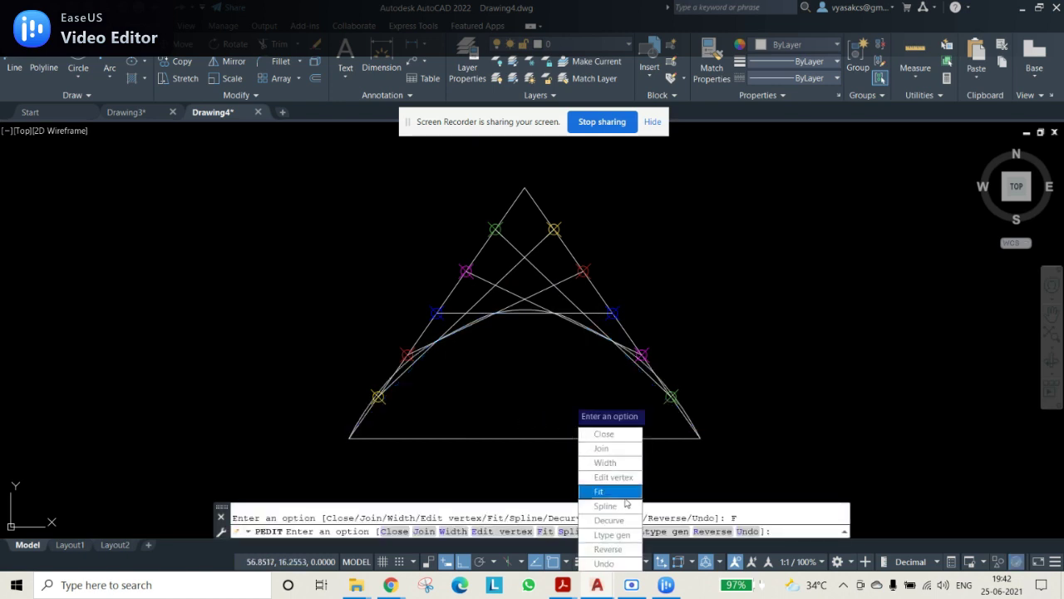
key("Escape")
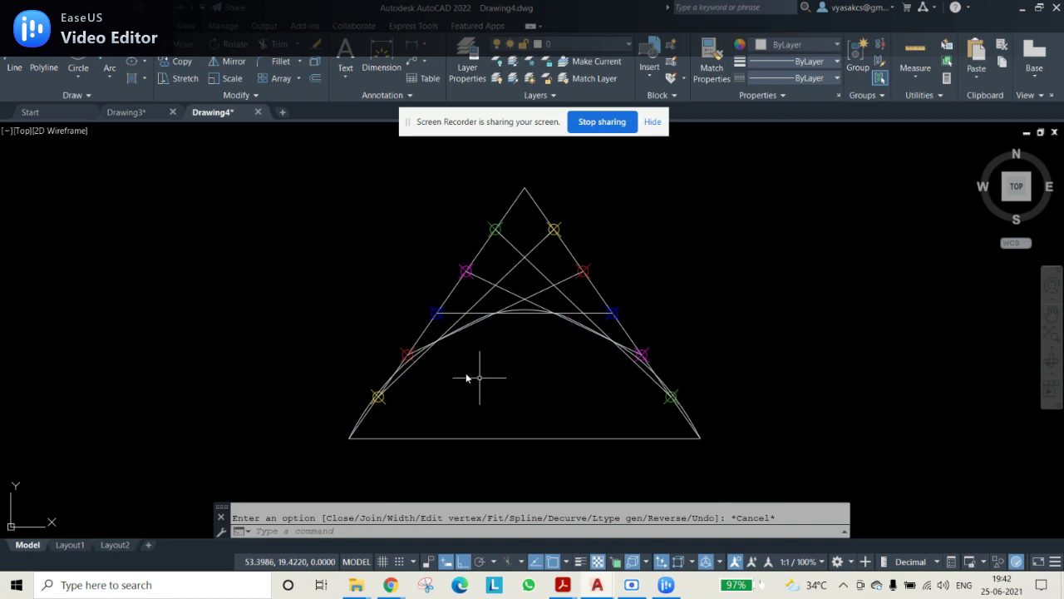
left_click(520, 307)
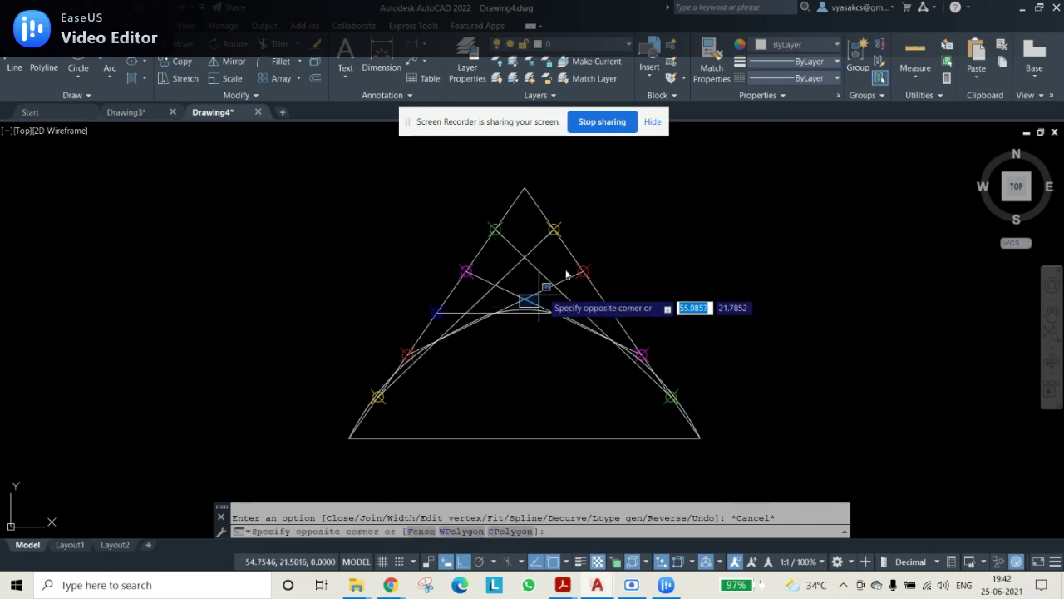
left_click(531, 311)
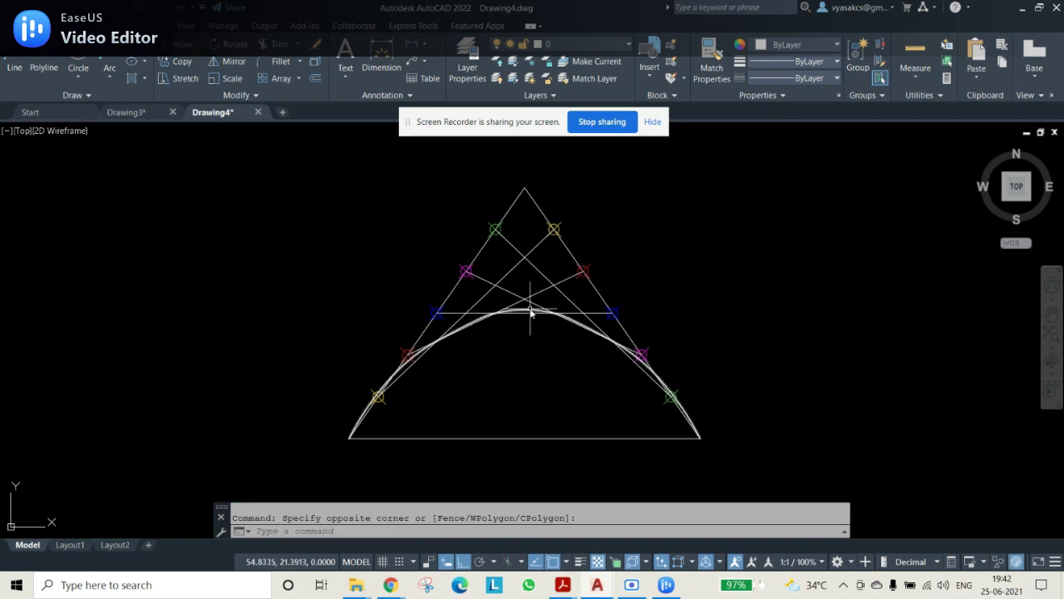
left_click(794, 45)
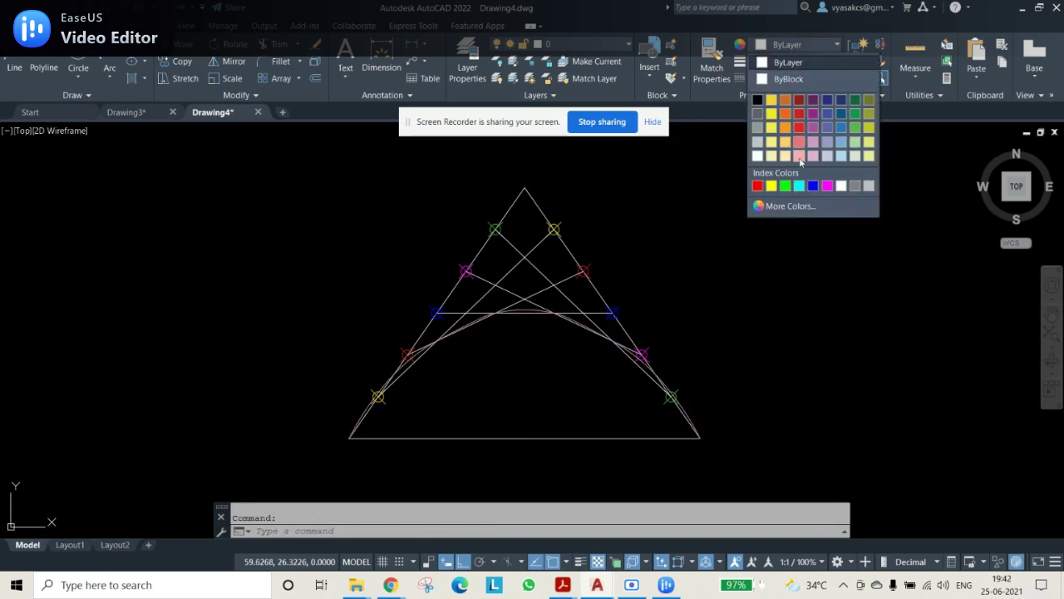
Make the parabola cyan with a 0.53 mm lineweight and show lineweights.
left_click(800, 186)
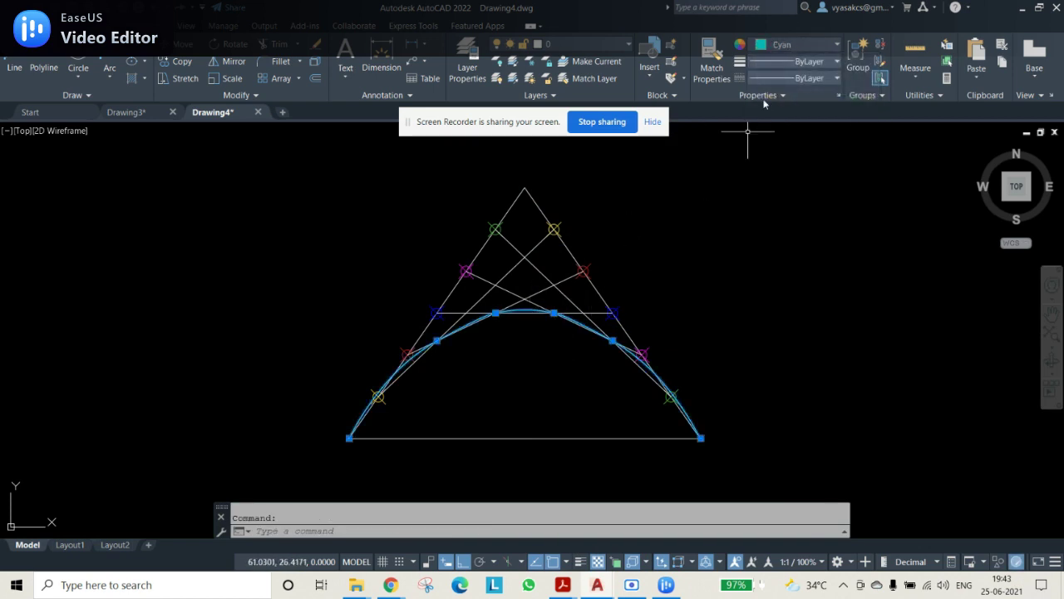
left_click(800, 63)
scroll(800, 208, "down", 2)
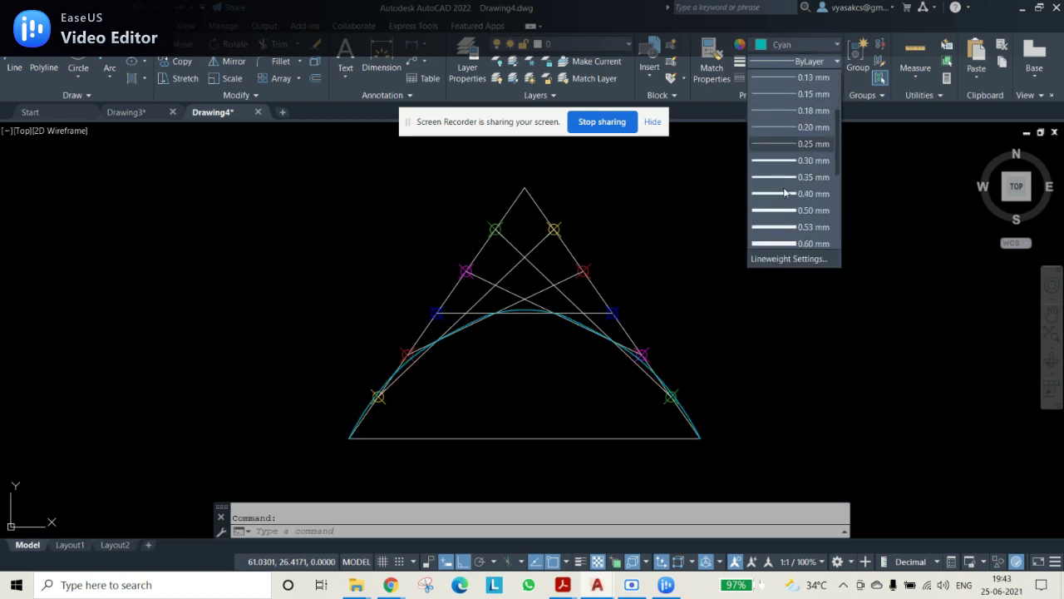
left_click(801, 227)
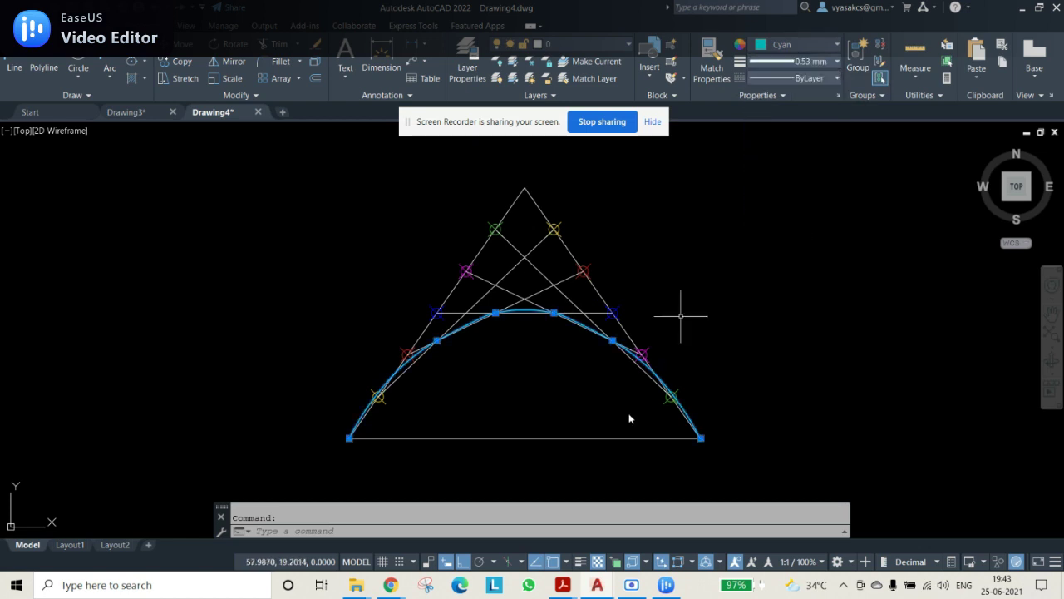
left_click(582, 562)
key("Escape")
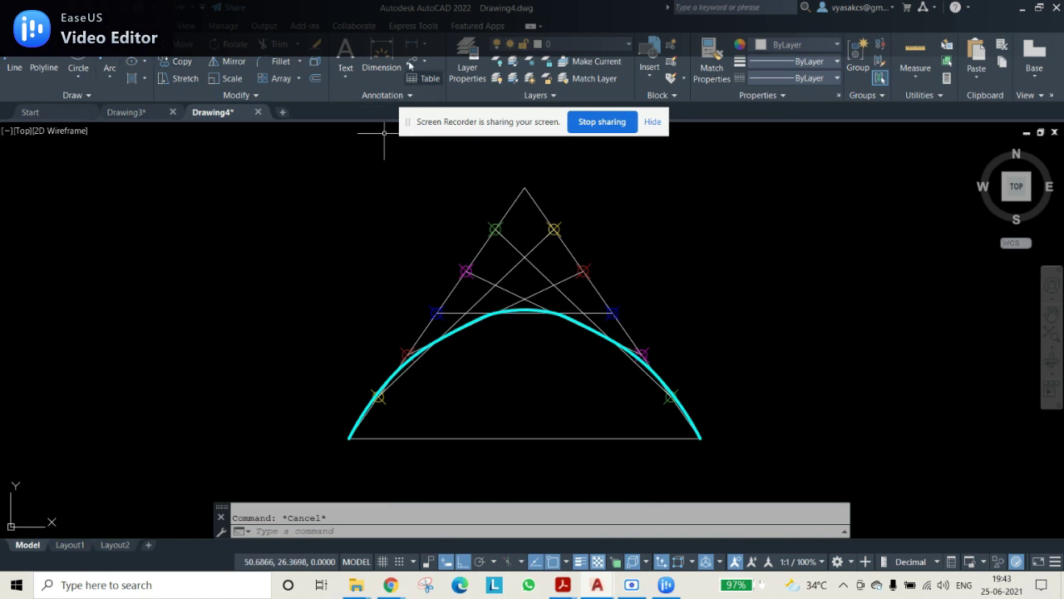
Dimension the triangle's base as 10.0000, placed below the base.
left_click(381, 58)
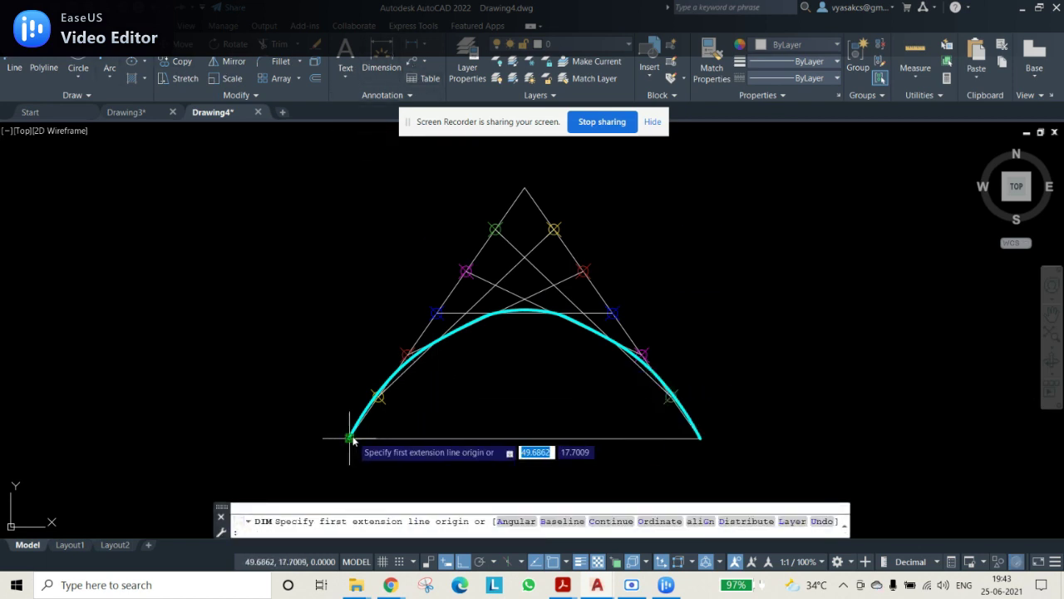
left_click(414, 438)
left_click(429, 489)
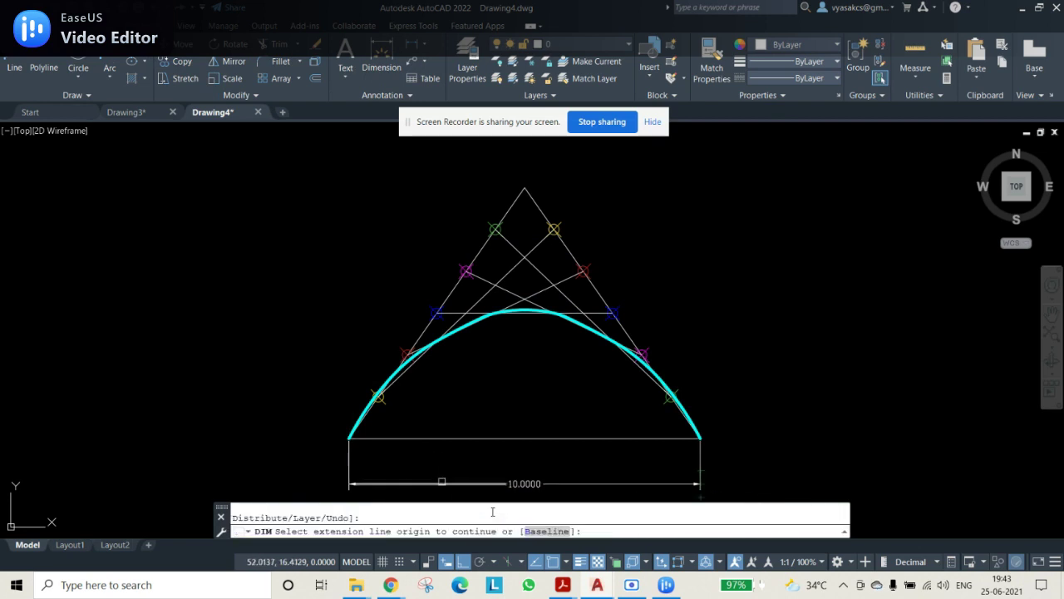
left_click(59, 26)
Place a 55° angular dimension at the triangle's left base corner.
left_click(98, 25)
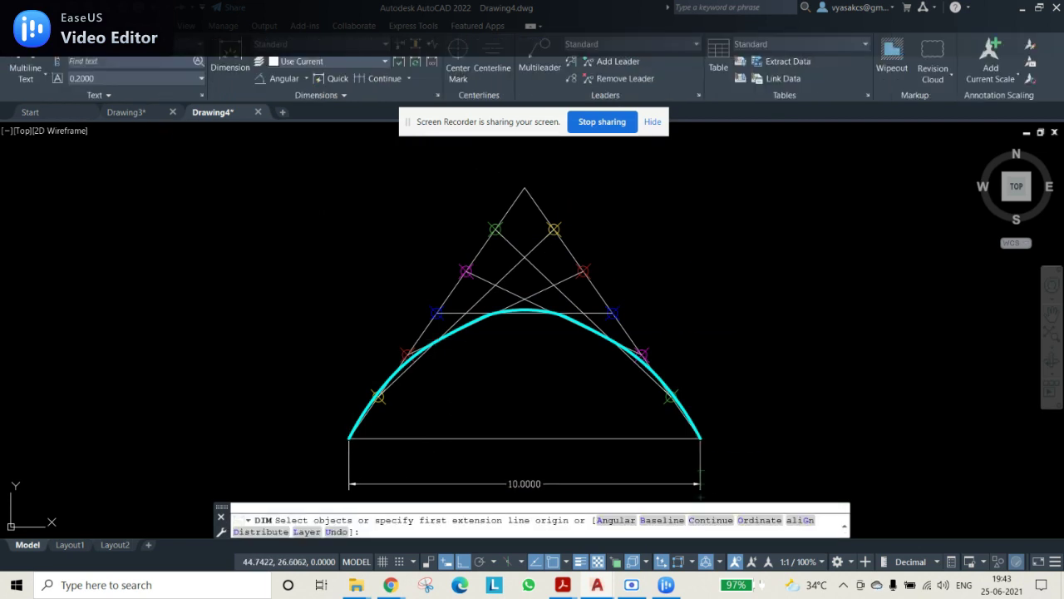
left_click(290, 80)
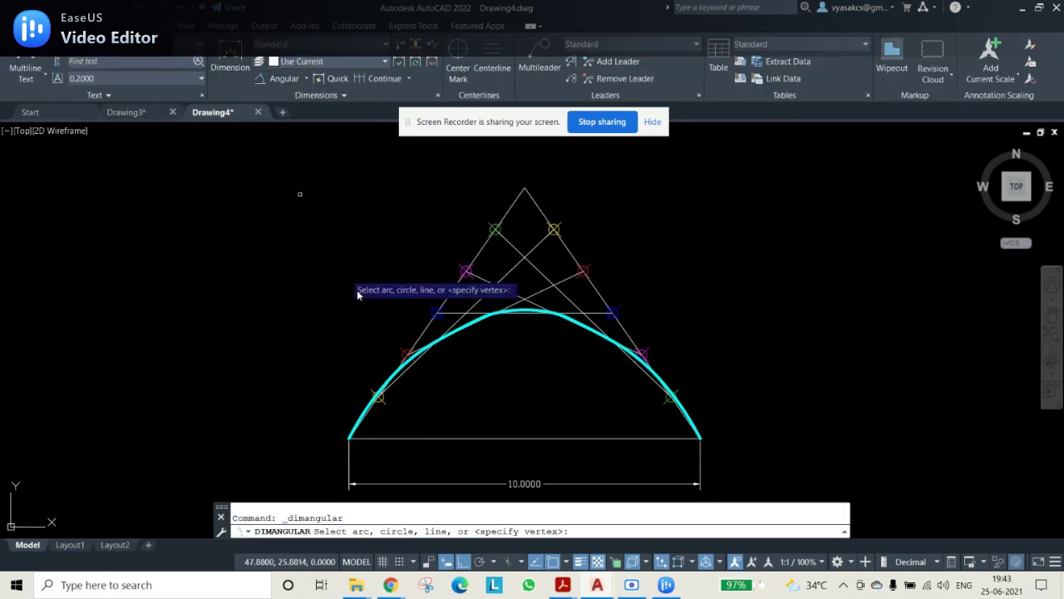
left_click(421, 334)
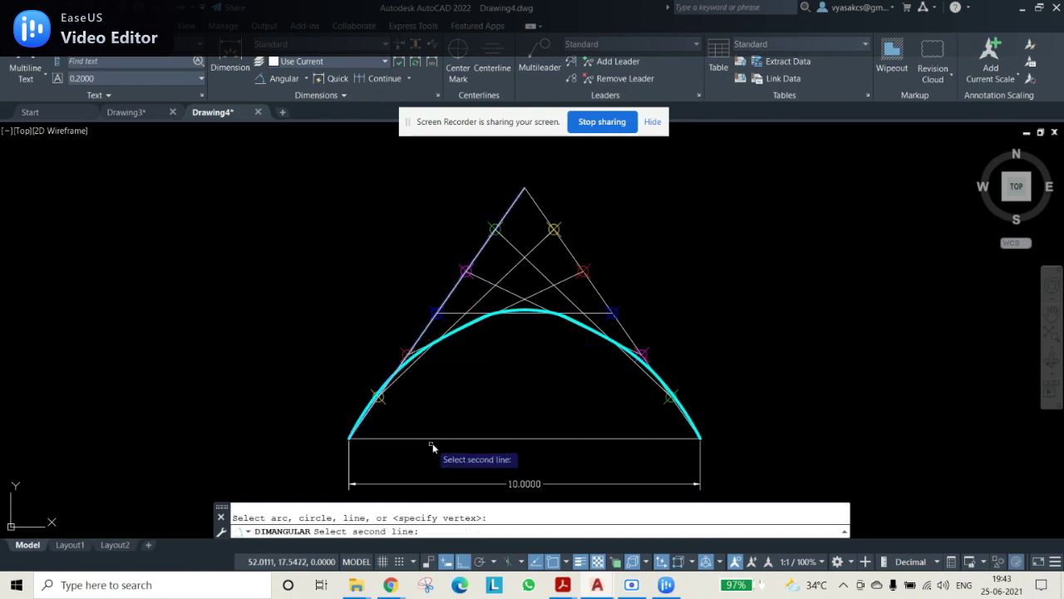
left_click(430, 438)
left_click(409, 408)
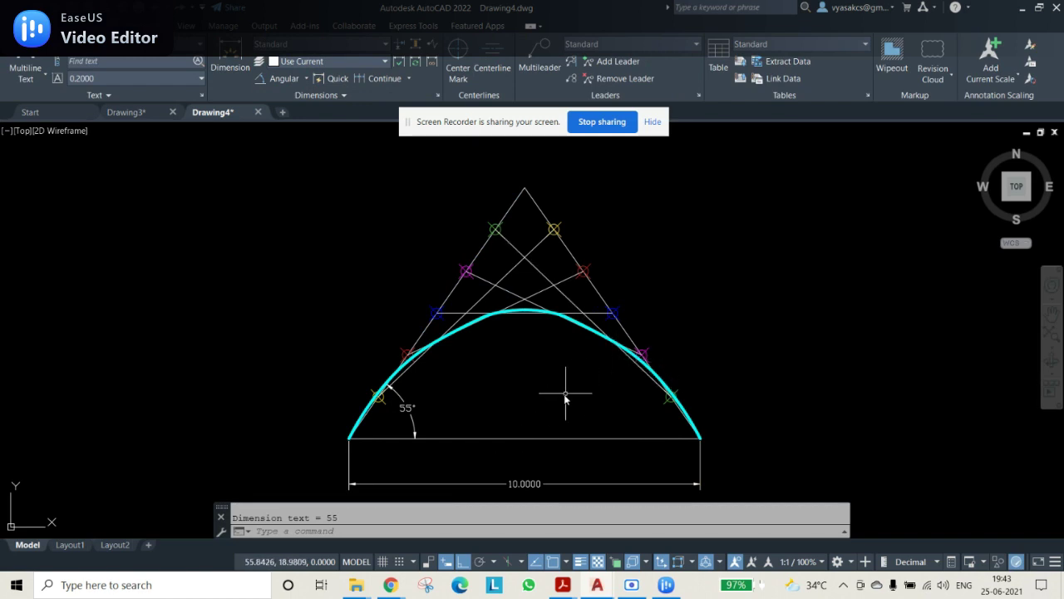
middle_click_drag(546, 384, 551, 346)
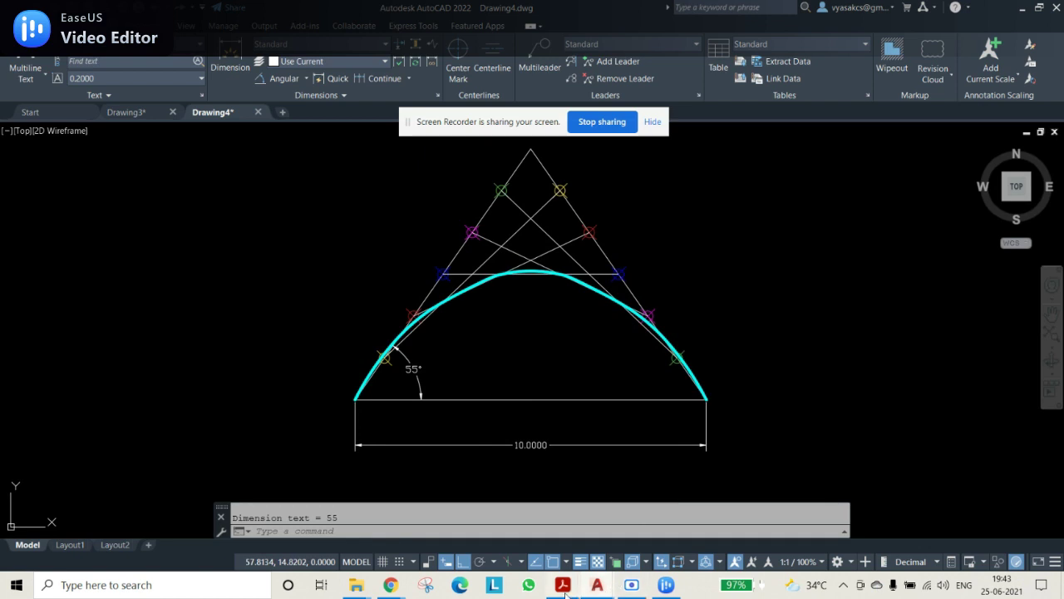
mouse_move(570, 586)
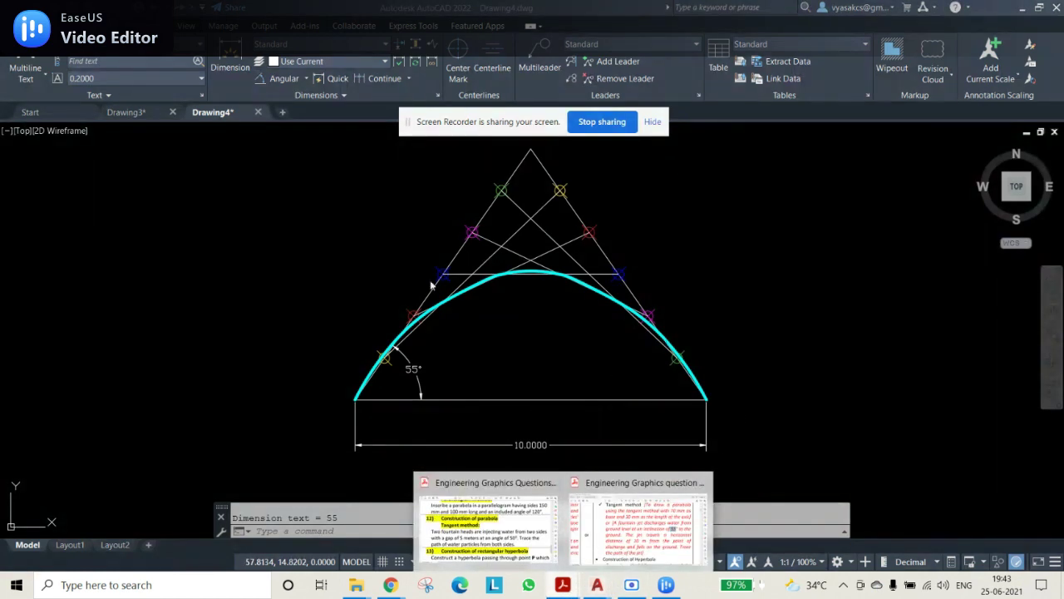
Create a multiline text box with text height 1.
type("mt")
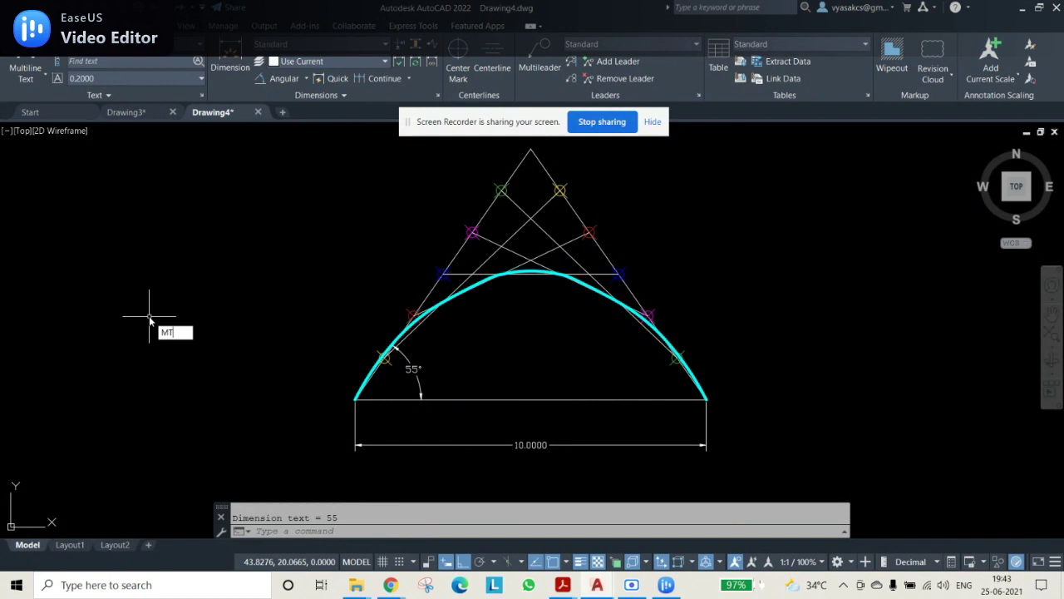
key("Return")
left_click(109, 232)
left_click(159, 270)
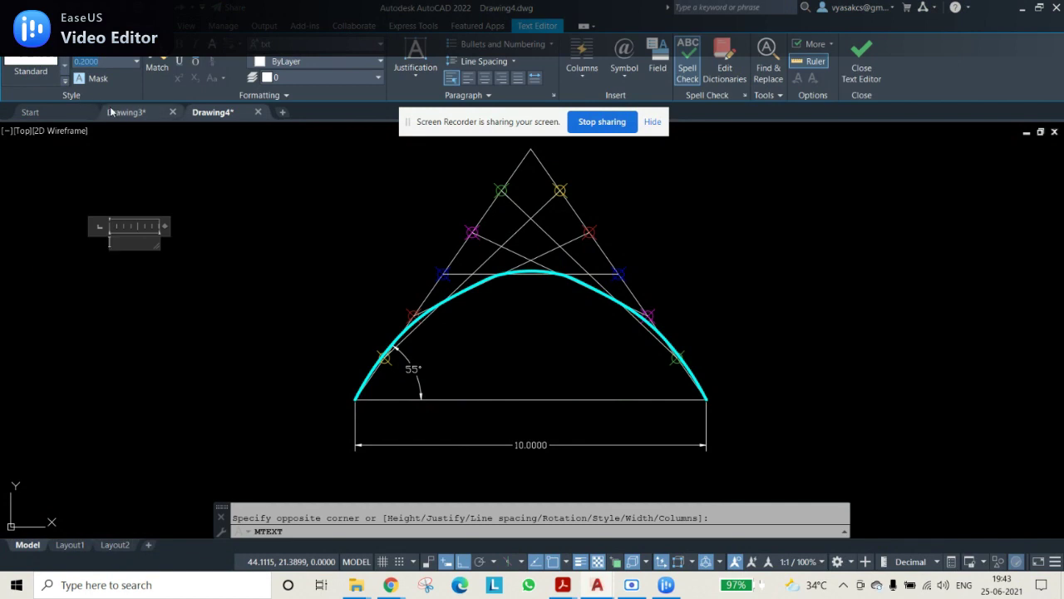
type("1")
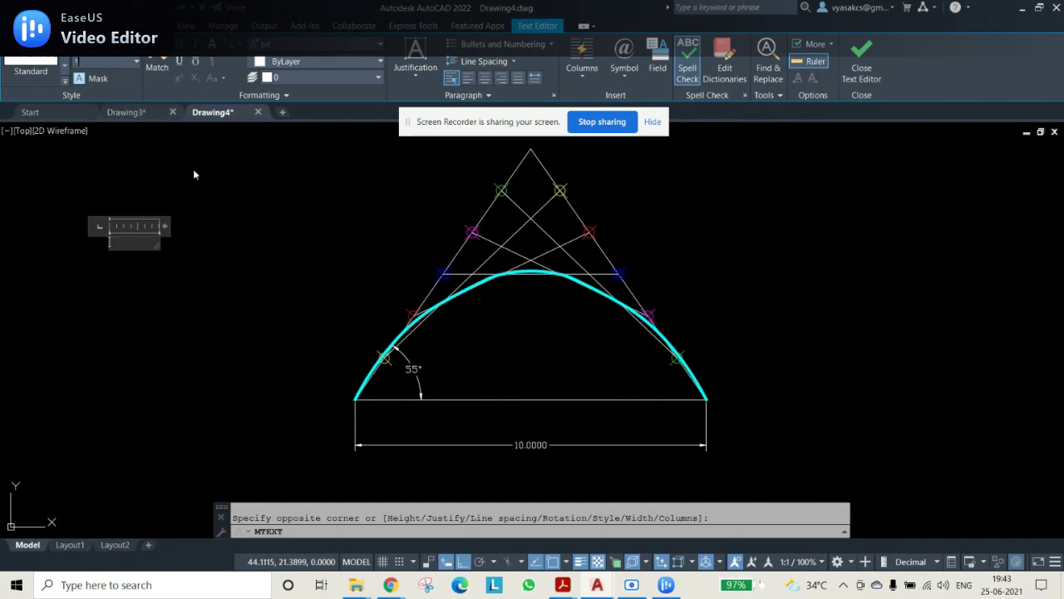
key("Return")
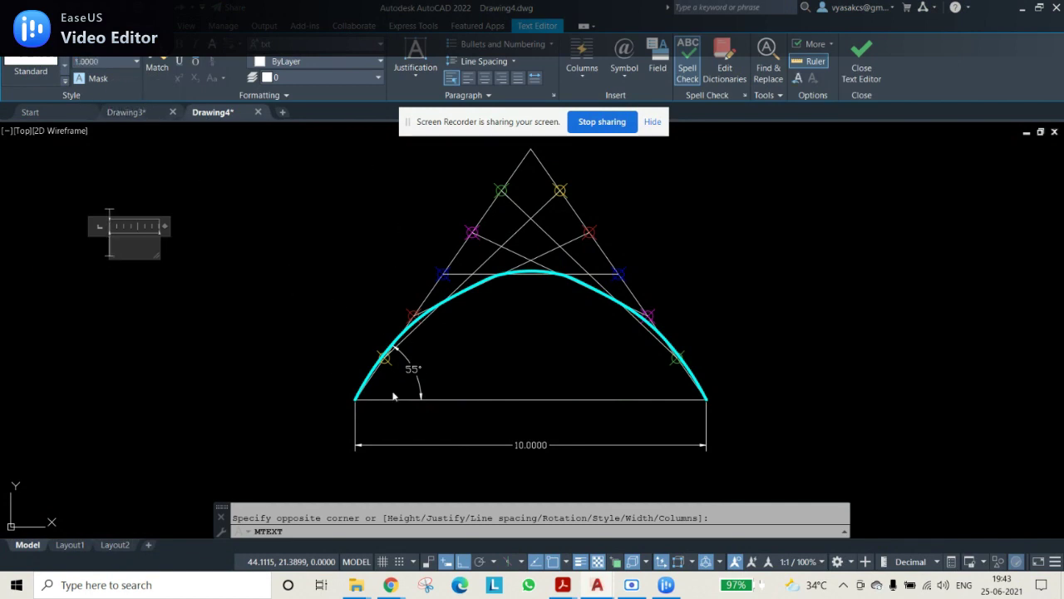
Copy the fountain-jet problem statement from the PDF and paste it into the text box.
left_click(562, 585)
left_click(744, 288)
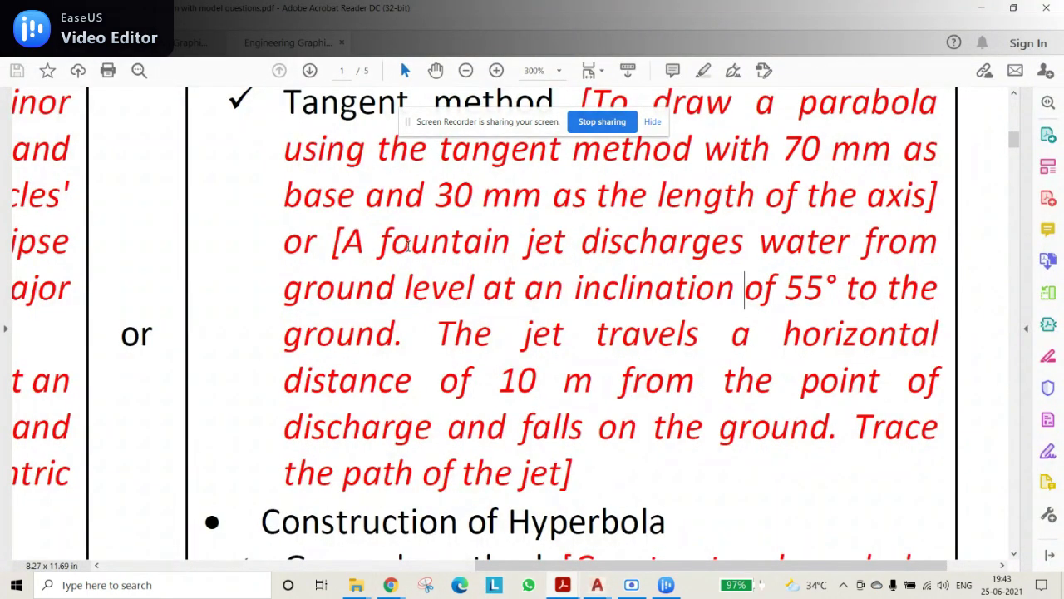
left_click_drag(339, 241, 538, 472)
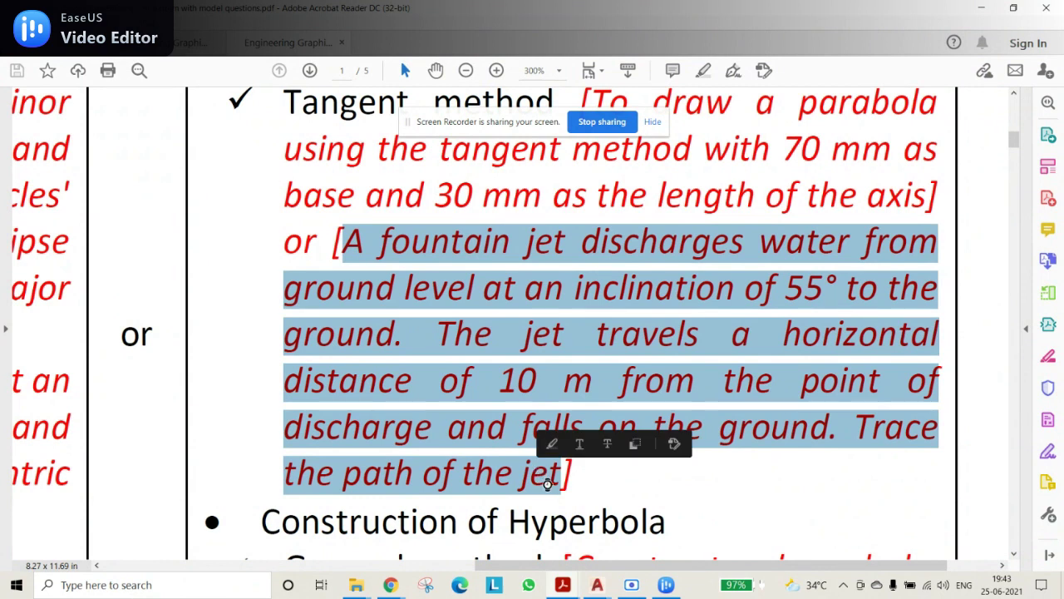
left_click(625, 539)
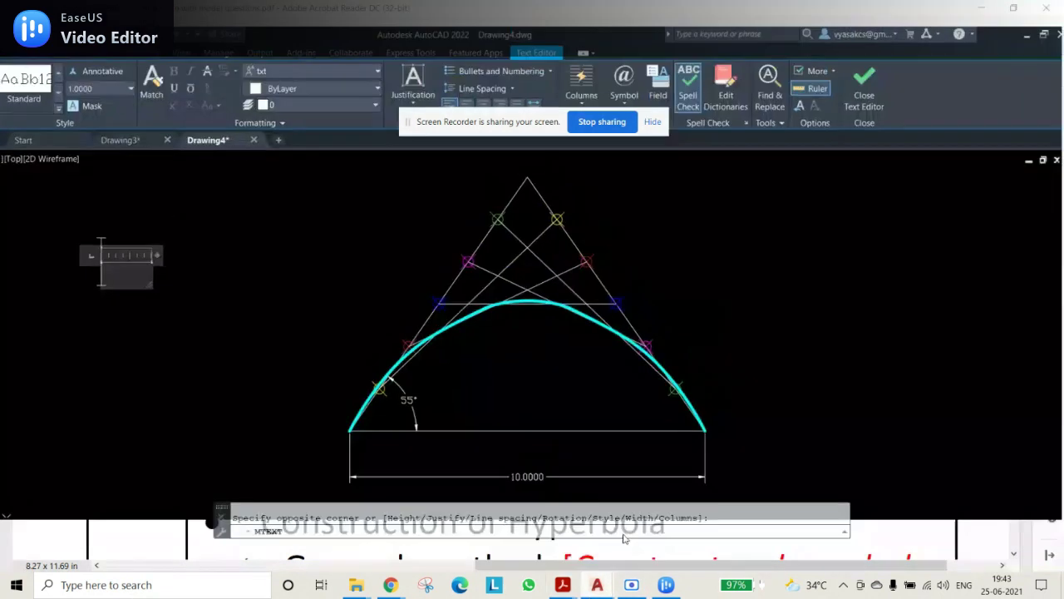
key("ctrl+v")
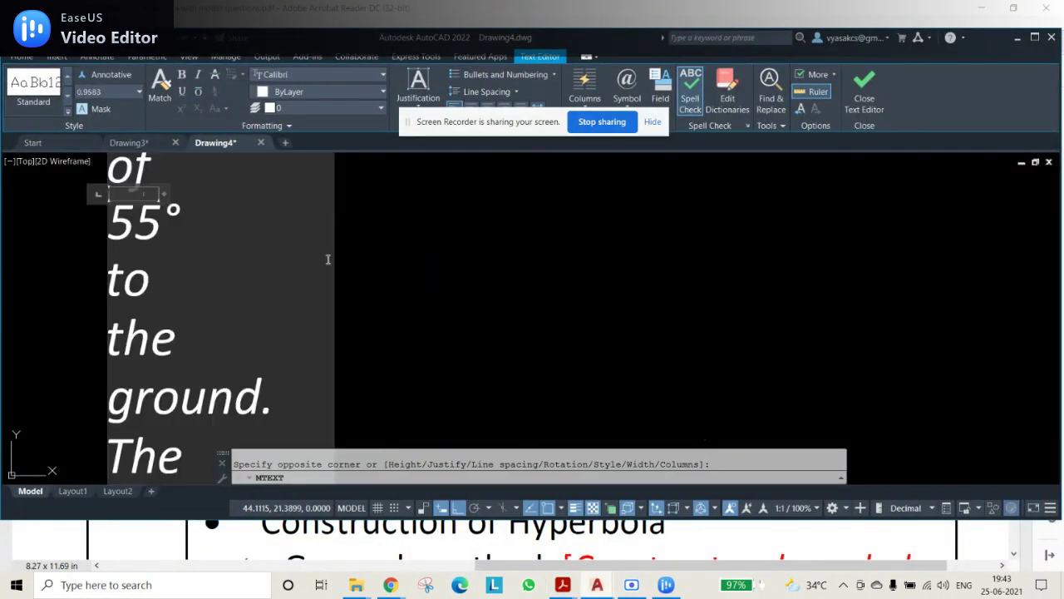
left_click(864, 98)
left_click(1035, 37)
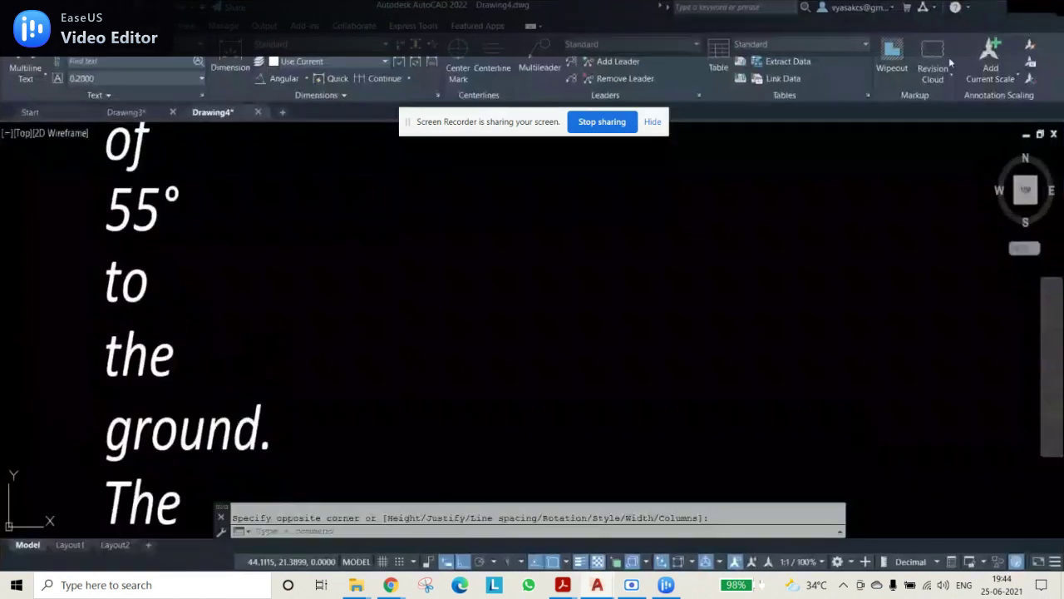
Widen the problem statement so it wraps into four lines and shift it lower.
left_click(1051, 336)
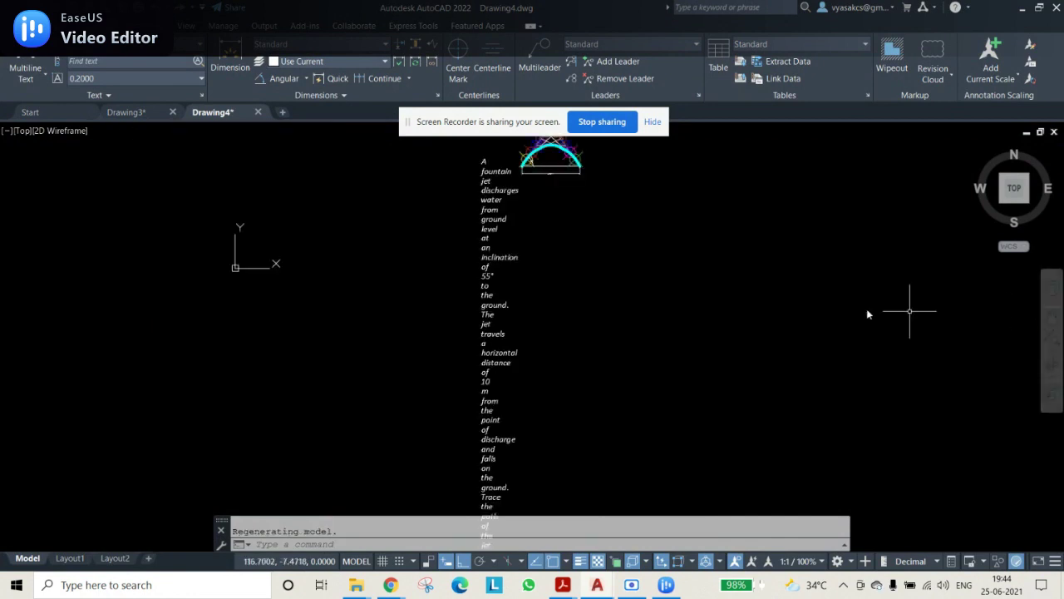
left_click(490, 164)
left_click(487, 143)
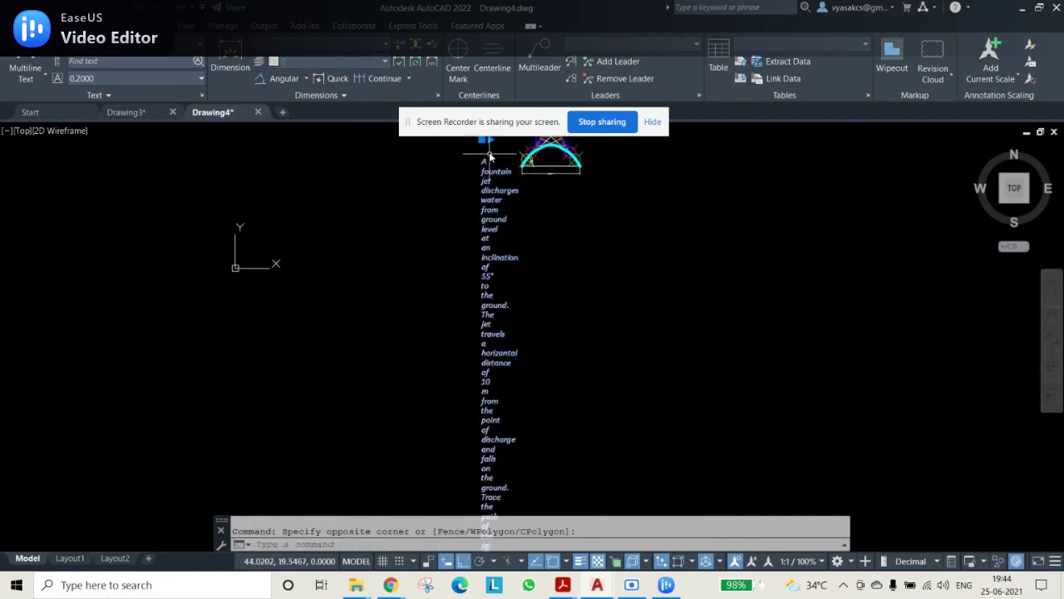
left_click(489, 139)
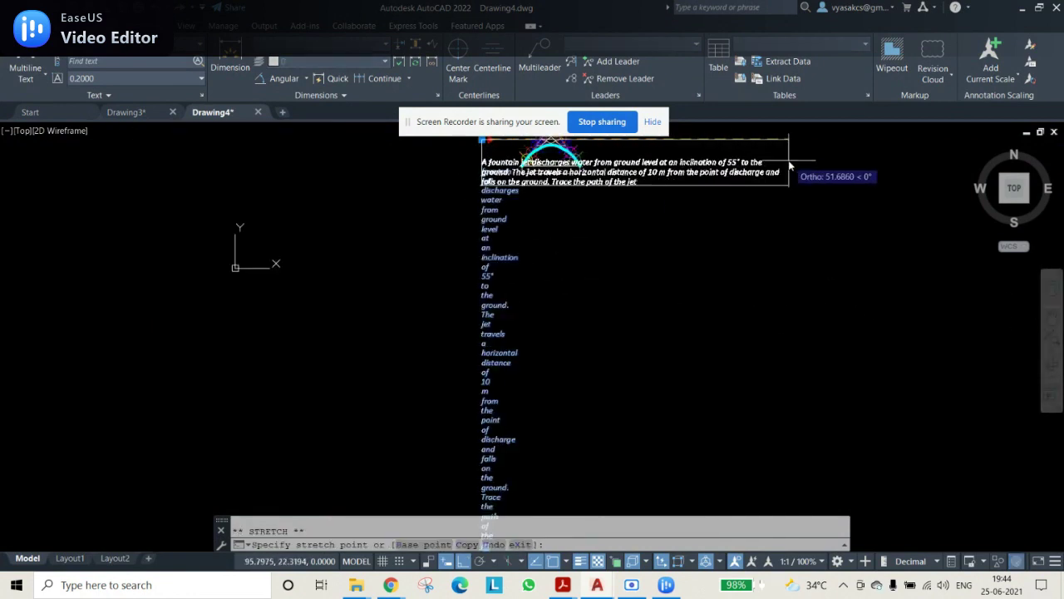
left_click(706, 180)
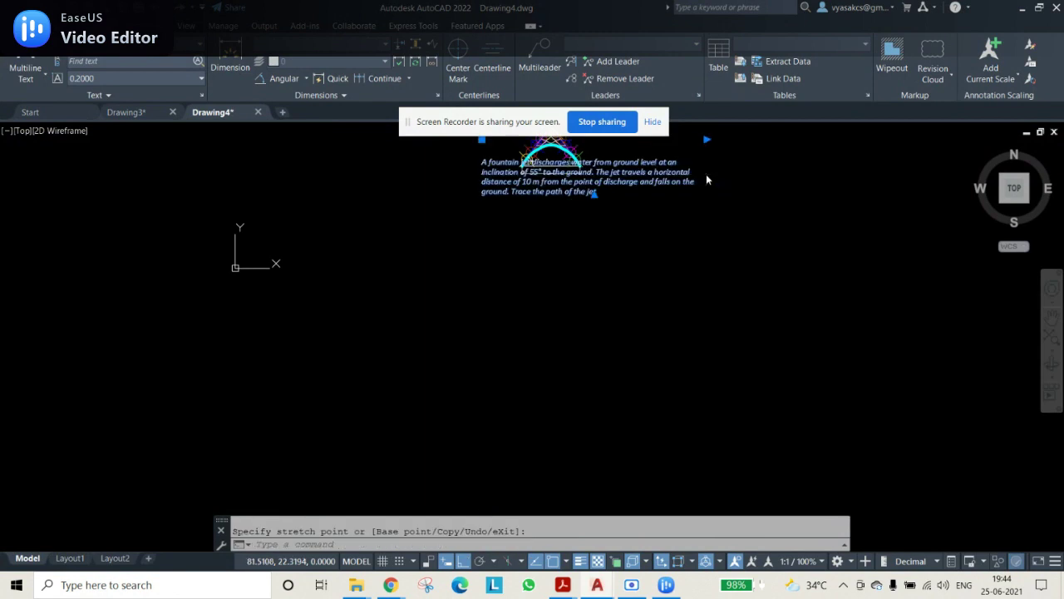
left_click(481, 140)
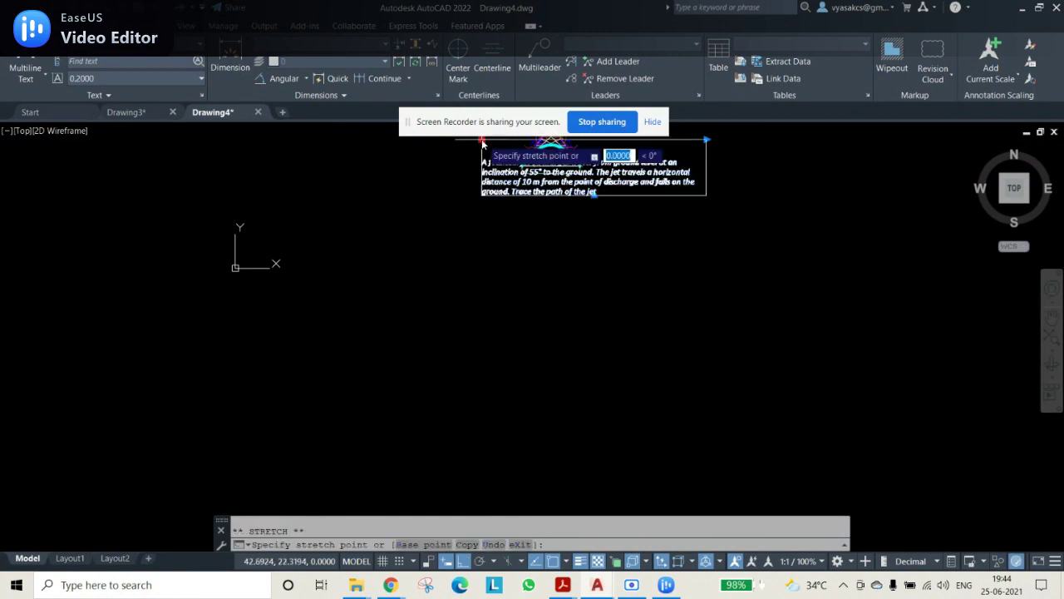
left_click(481, 195)
Move the text block up to sit directly under the arc.
left_click(1050, 337)
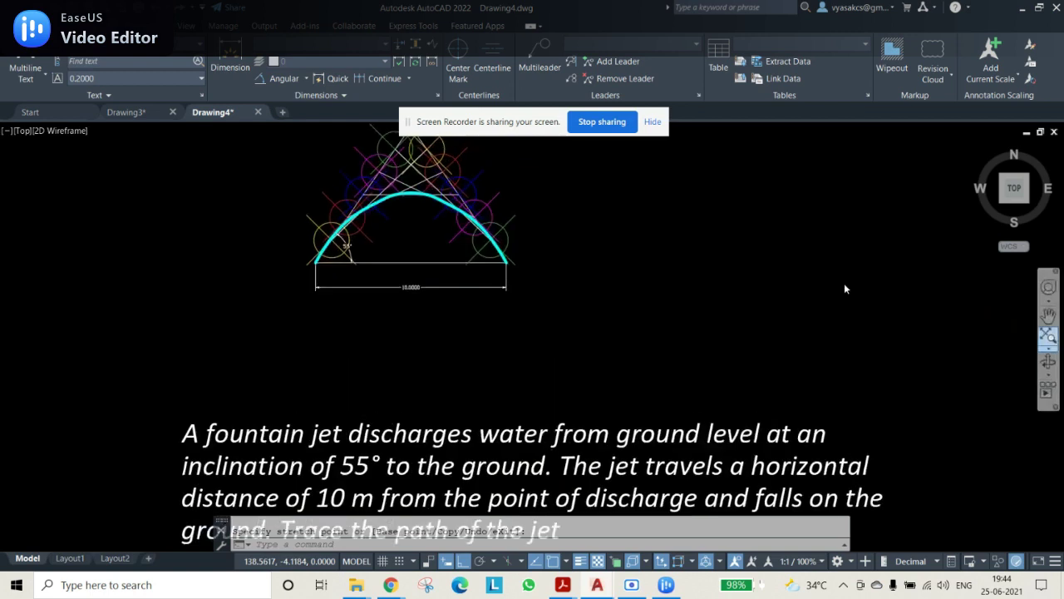
left_click(546, 438)
left_click(545, 439)
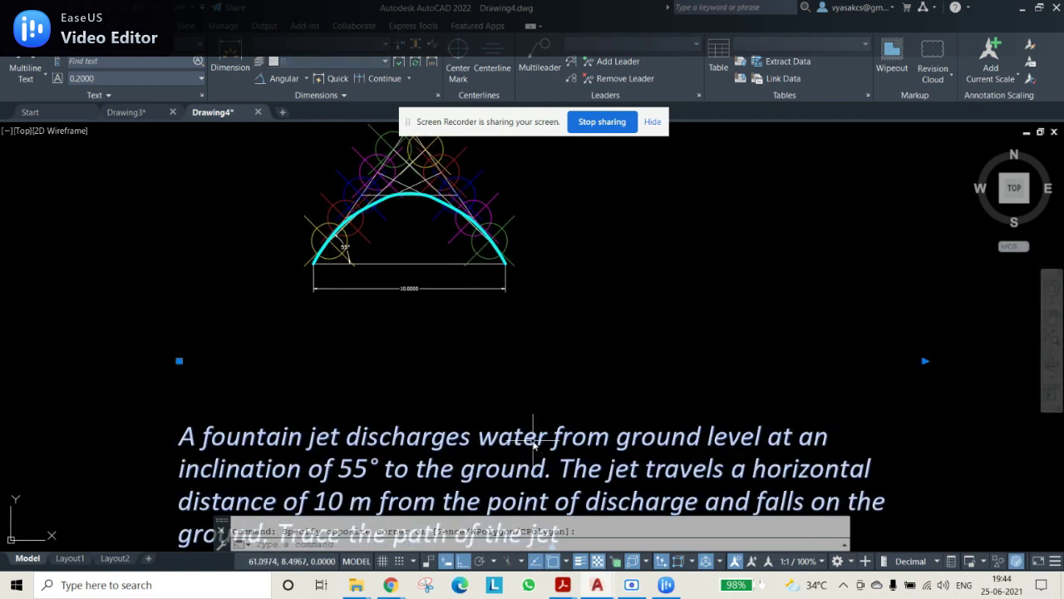
left_click(178, 362)
left_click(180, 249)
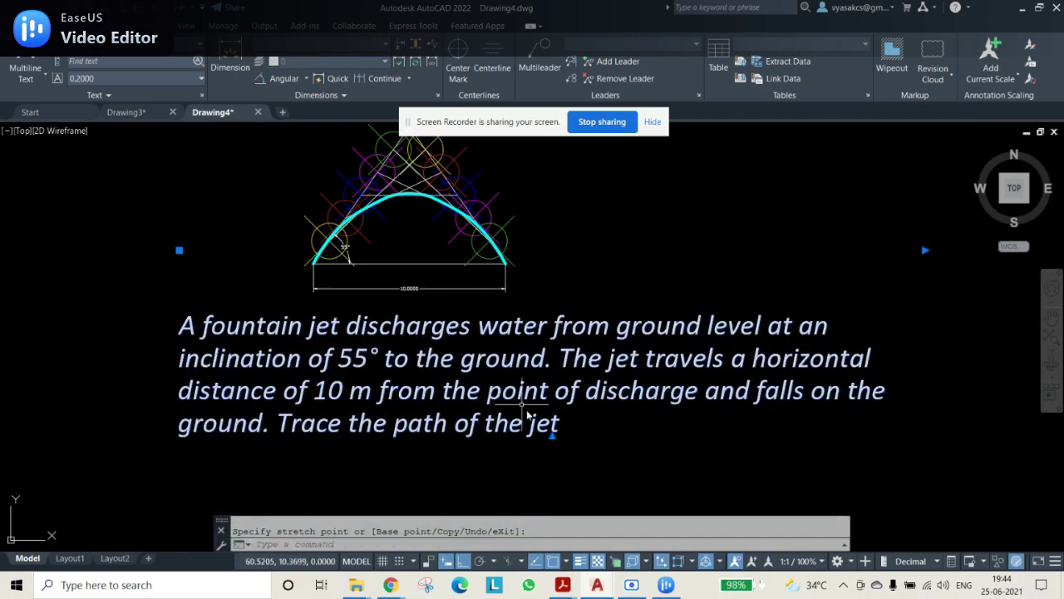
Delete the empty first line of the statement and set its text height to 0.5.
double_click(539, 420)
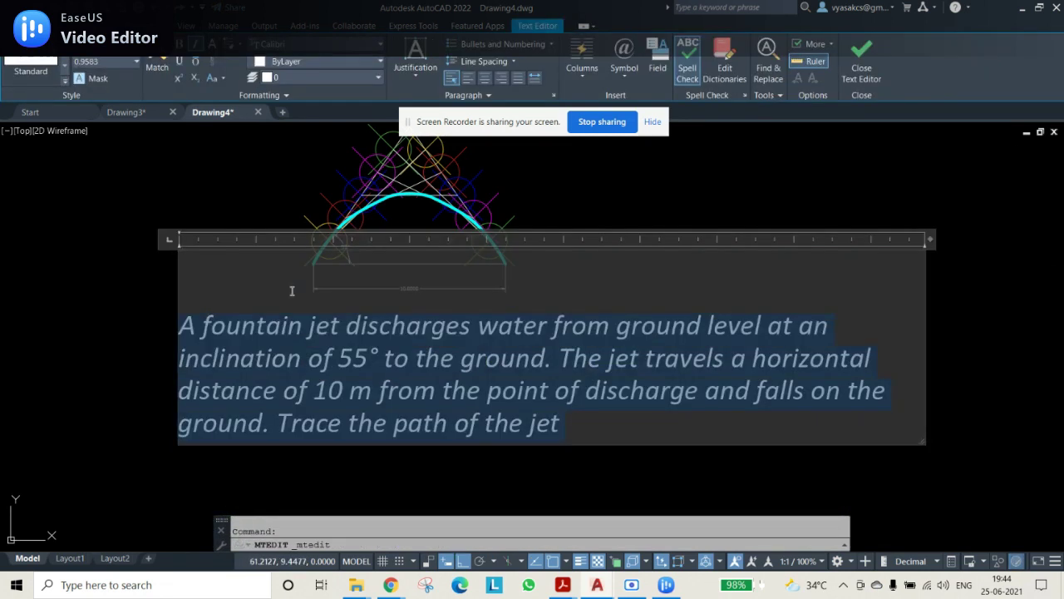
left_click(226, 303)
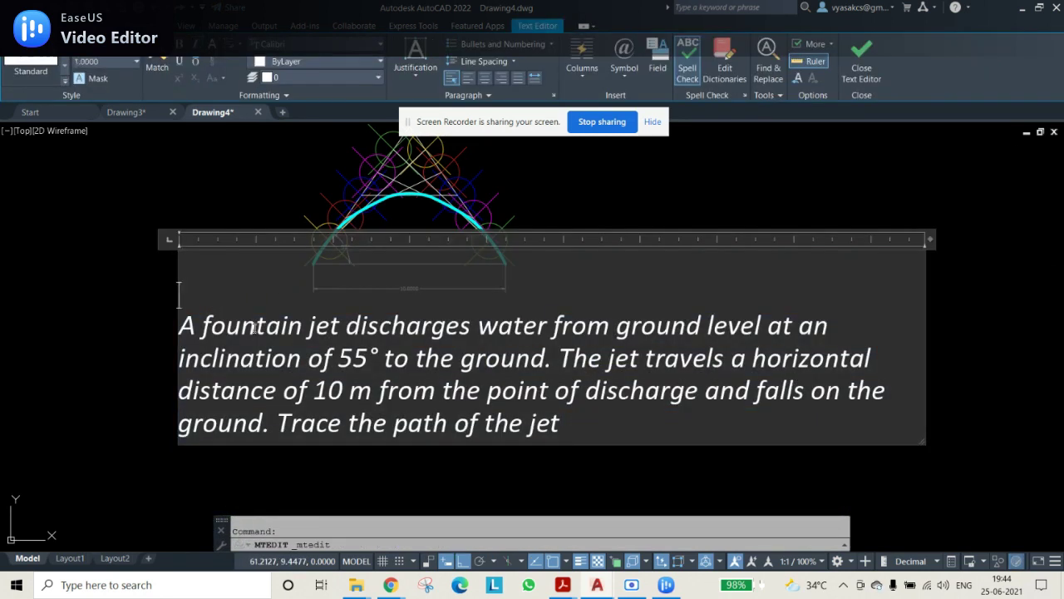
key("Delete")
key("Delete")
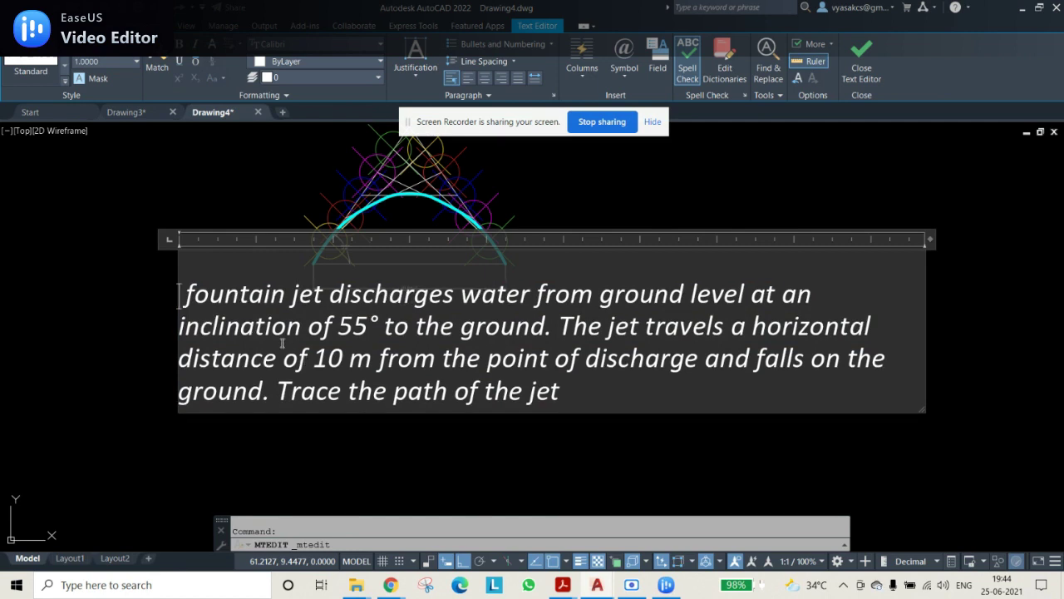
key("ctrl+z")
key("ctrl+z")
key("Delete")
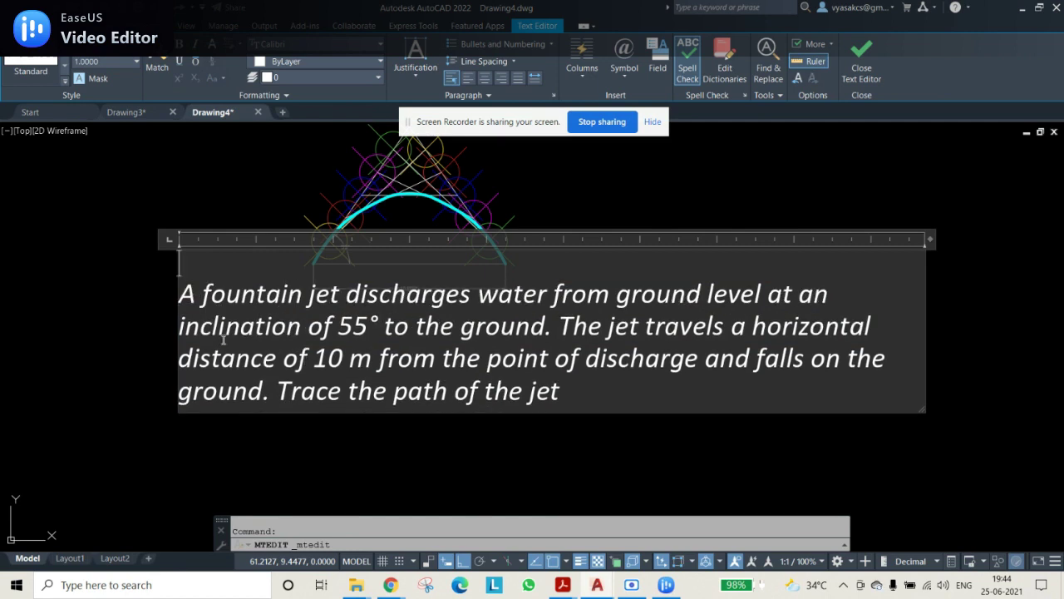
key("Delete")
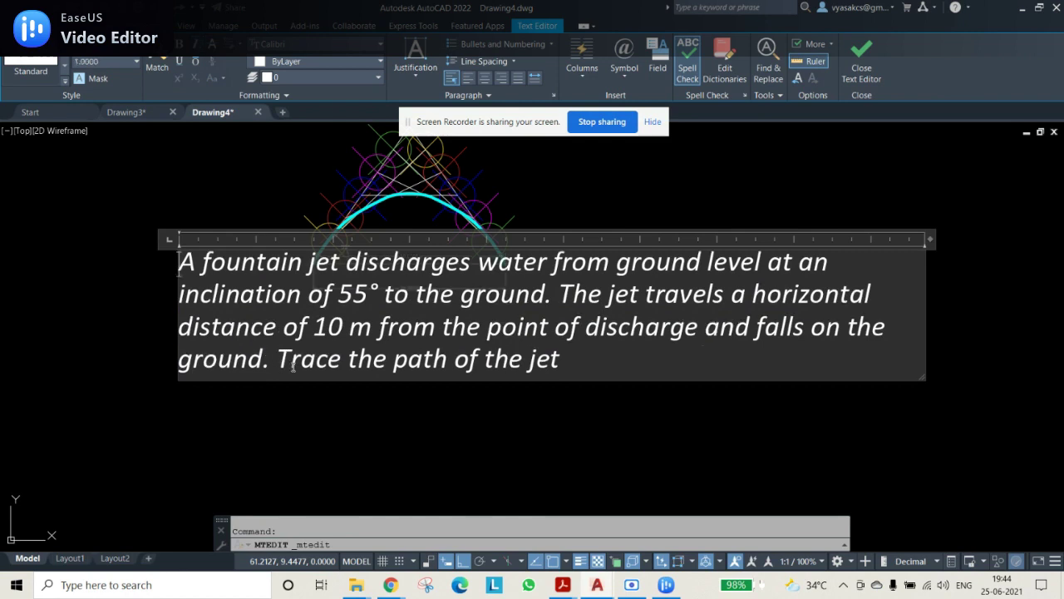
left_click_drag(548, 359, 191, 270)
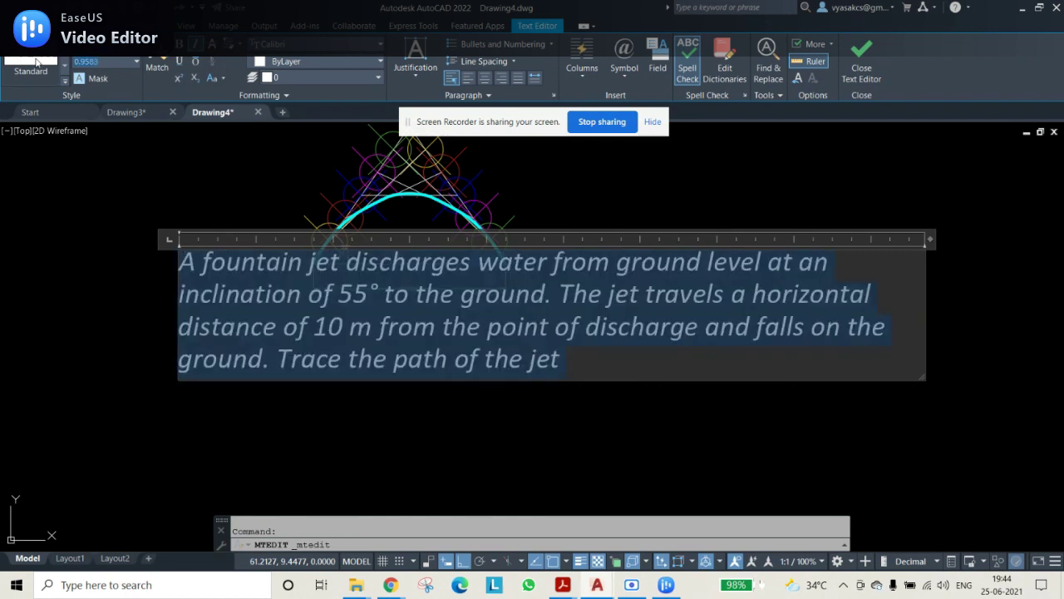
key("Return")
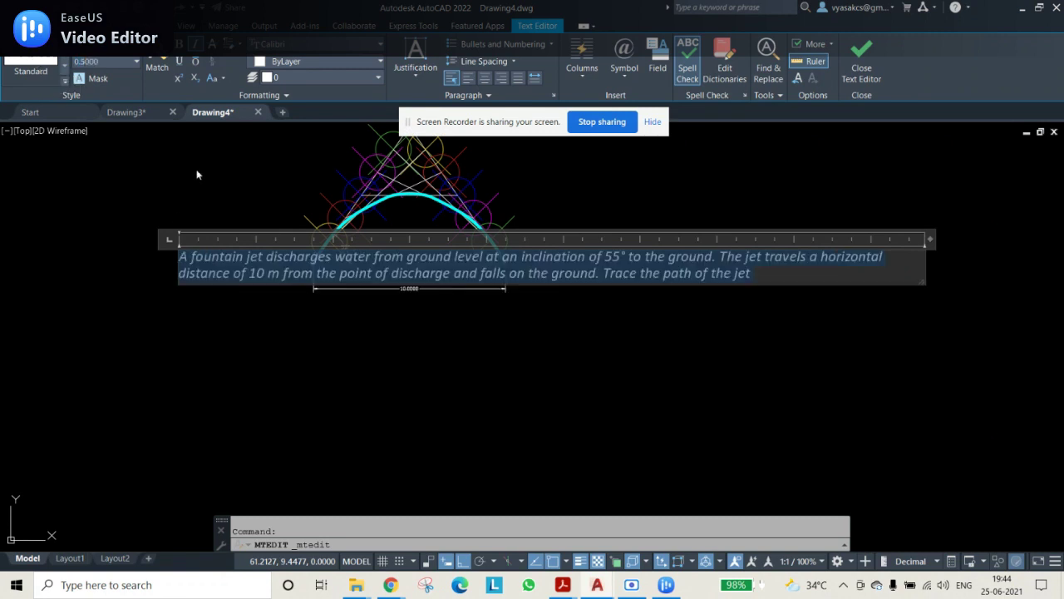
left_click(465, 388)
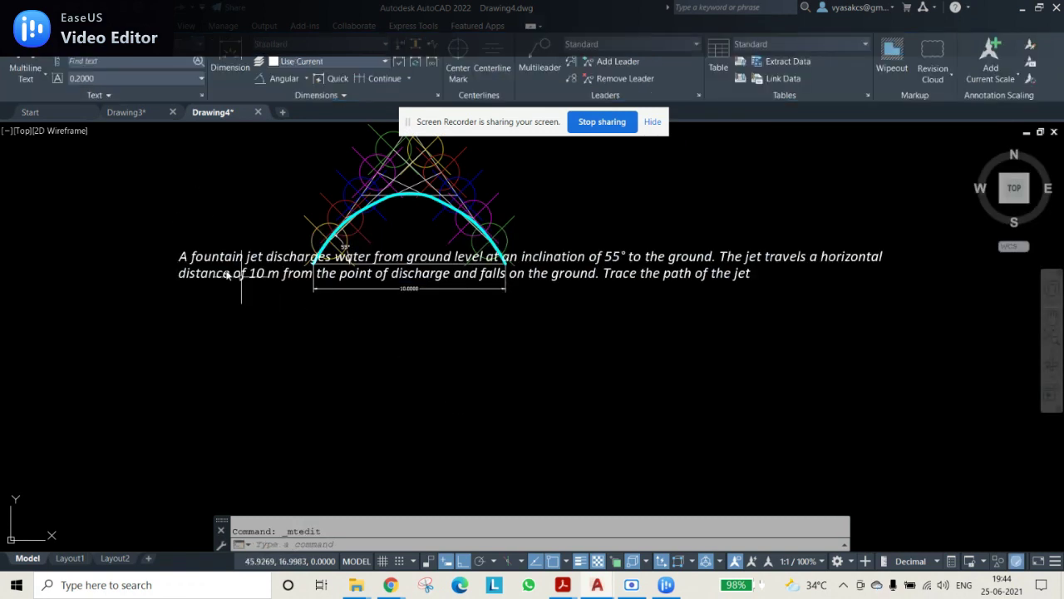
Move the problem text down below the 10-unit dimension.
left_click(179, 250)
left_click(179, 291)
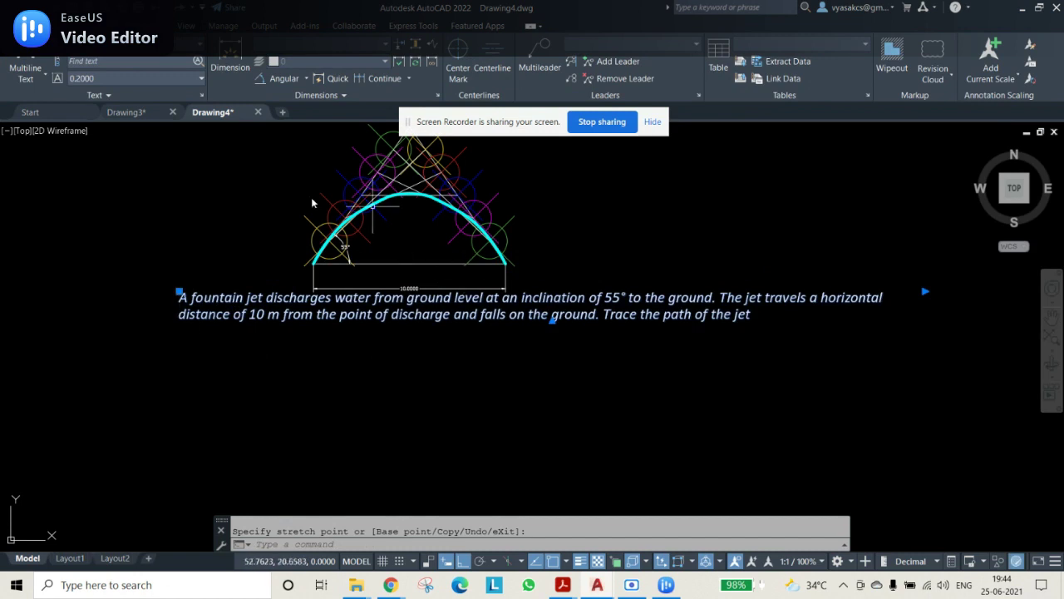
mouse_move(572, 225)
middle_mouse_down()
mouse_move(585, 297)
mouse_move(570, 309)
middle_mouse_up()
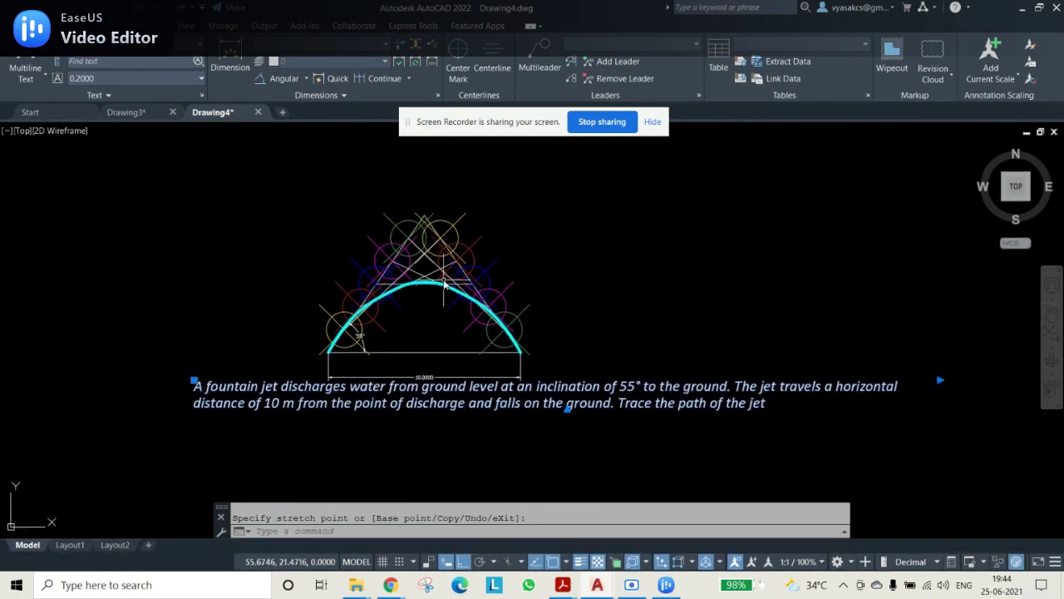
Shrink the division point markers to point size 1 with PTYPE.
type("PTYPE")
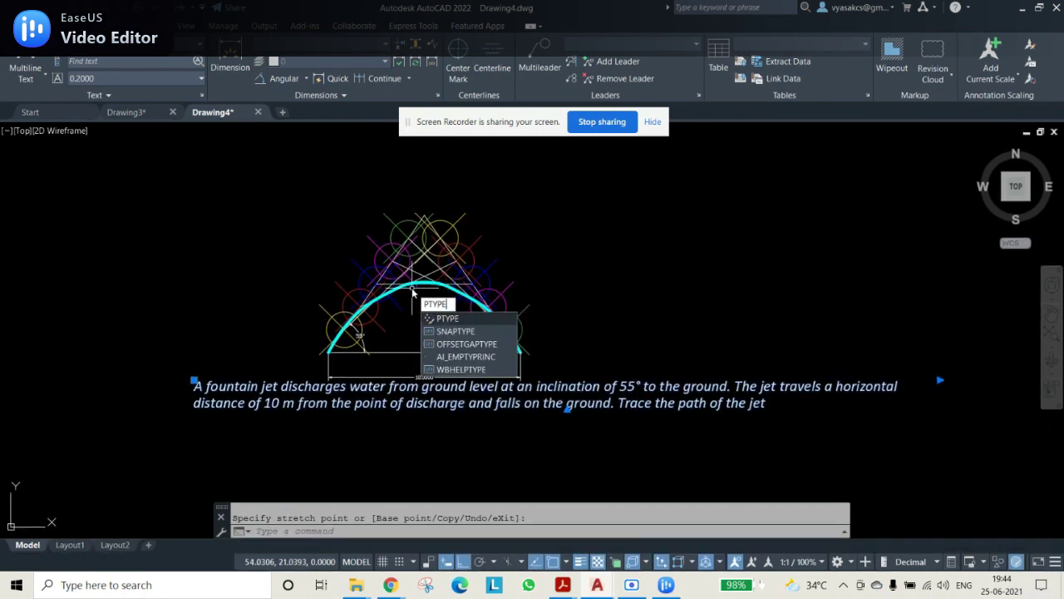
key("Return")
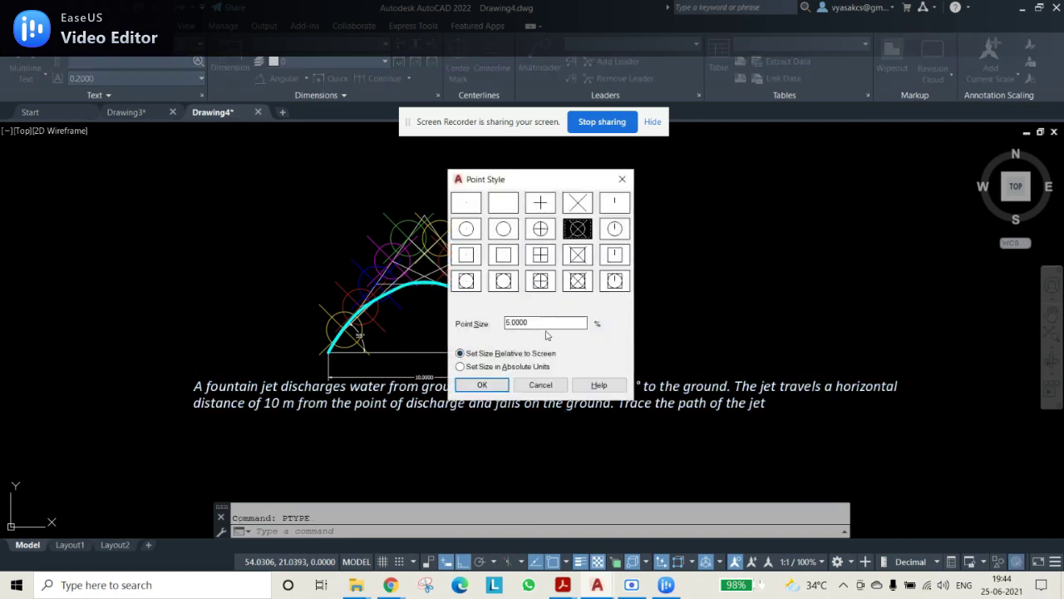
type("1")
key("Return")
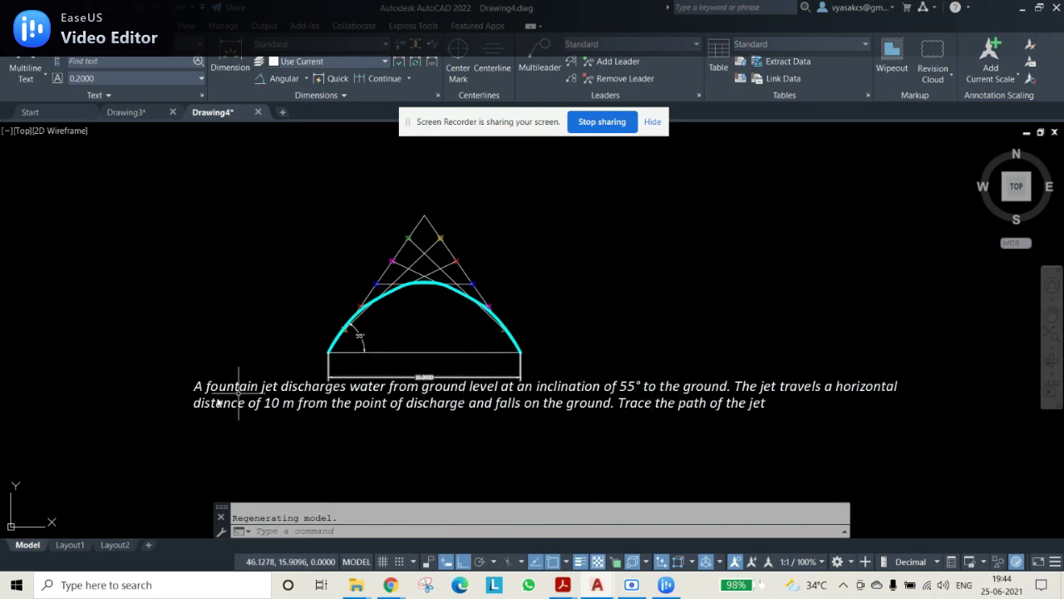
Bring the question PDF in Acrobat to the front.
scroll(338, 312, "up", 2)
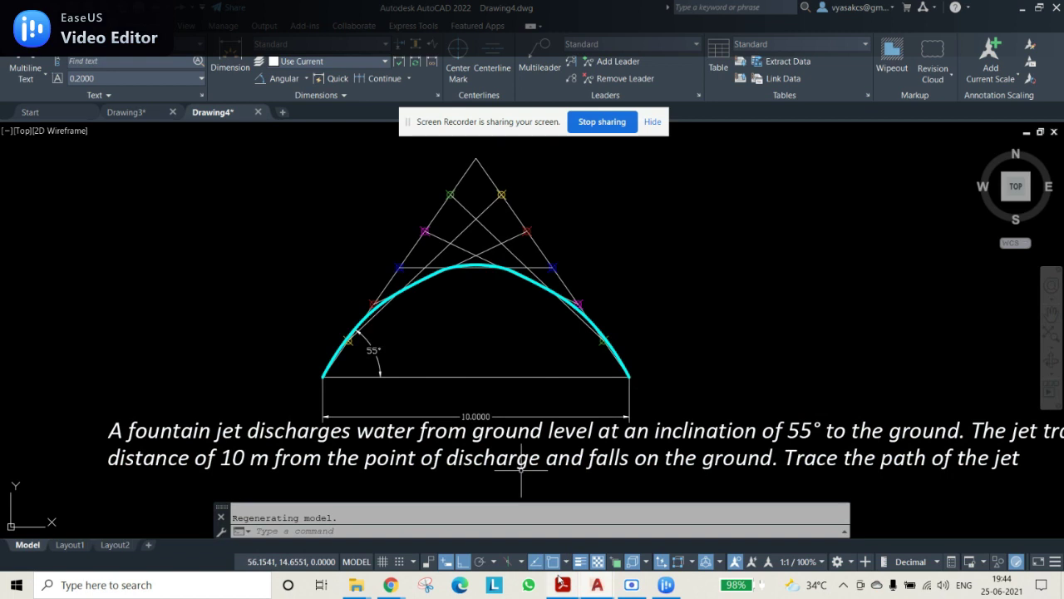
mouse_move(560, 595)
left_click(582, 516)
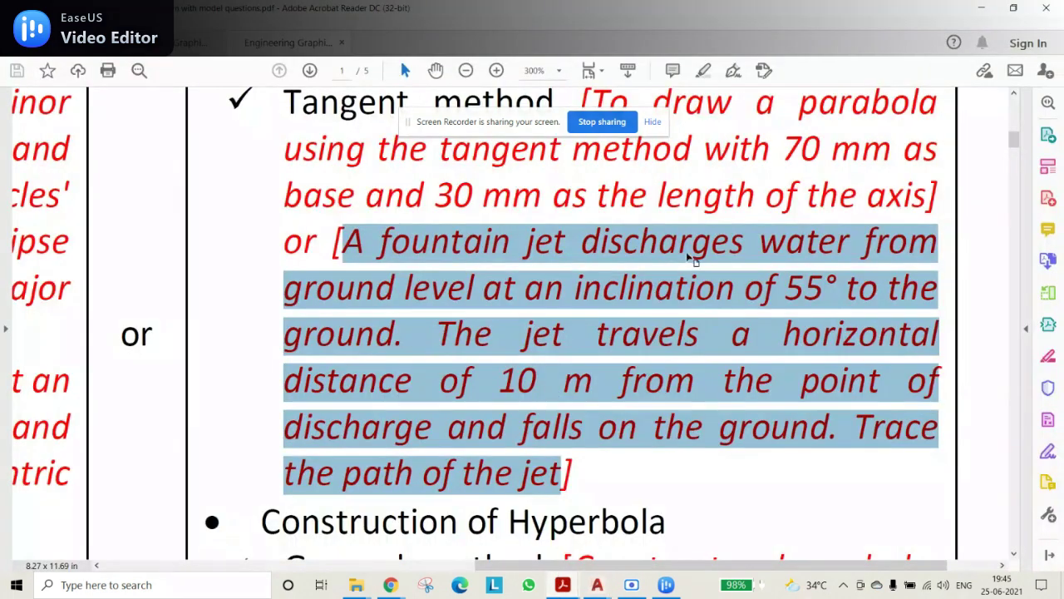
Highlight the 70 mm, 30 mm, 10 m horizontal distance and 55° inclination phrases in the question.
scroll(740, 182, "up", 1)
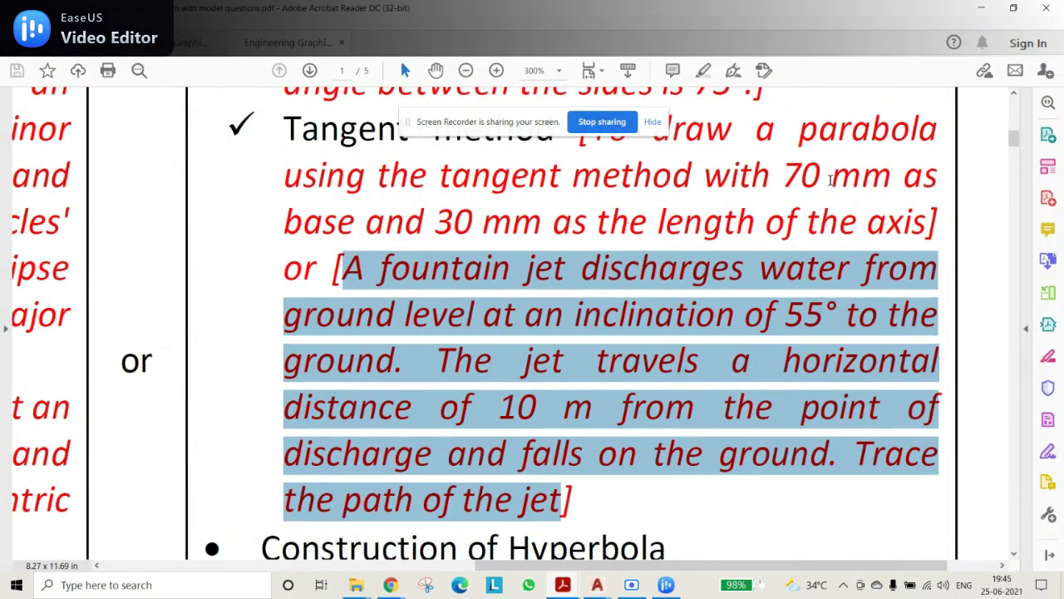
left_click(756, 180)
left_click_drag(756, 181, 938, 178)
left_click_drag(386, 219, 754, 222)
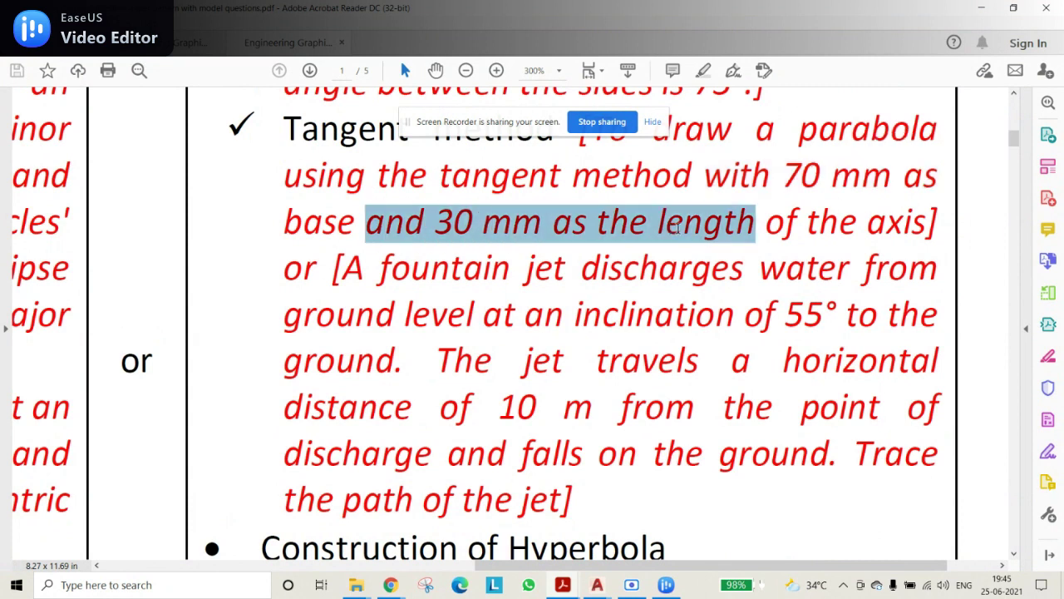
left_click_drag(441, 407, 772, 409)
left_click_drag(786, 316, 875, 341)
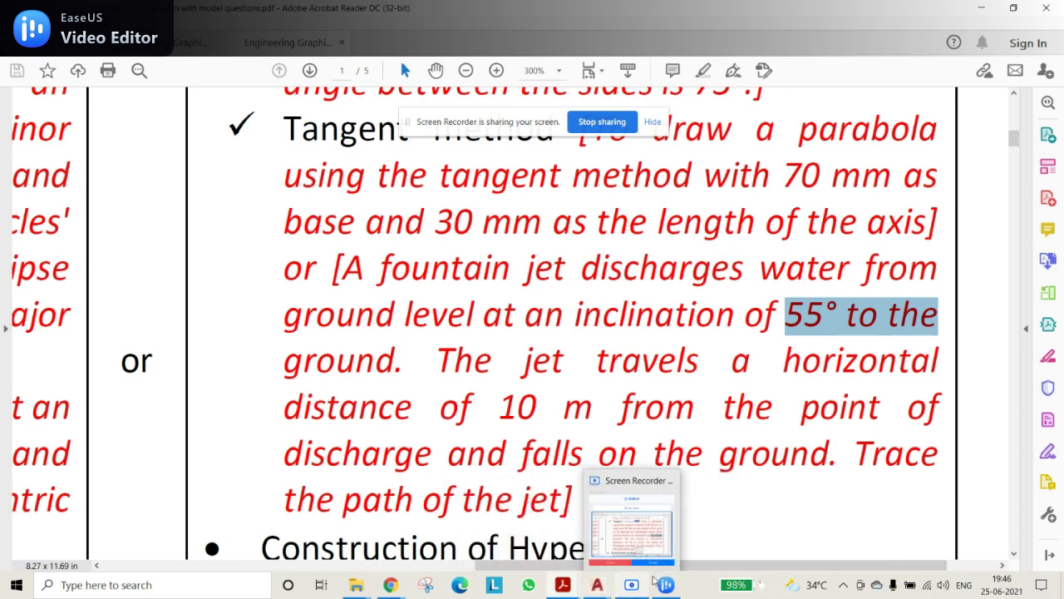
Restore the SCRE.IO Screen Recorder window over the PDF.
mouse_move(666, 586)
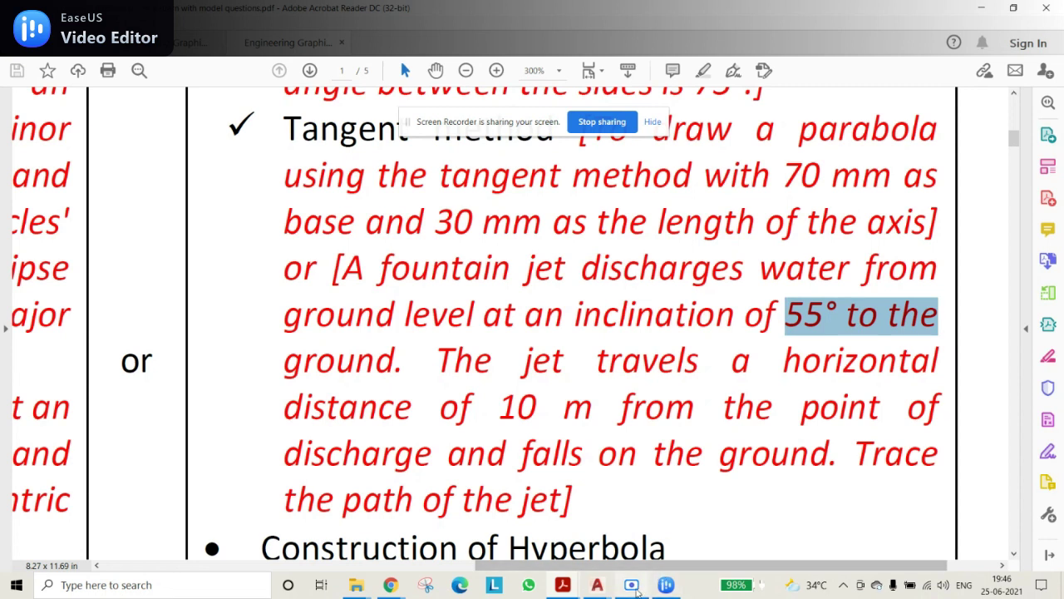
left_click(640, 587)
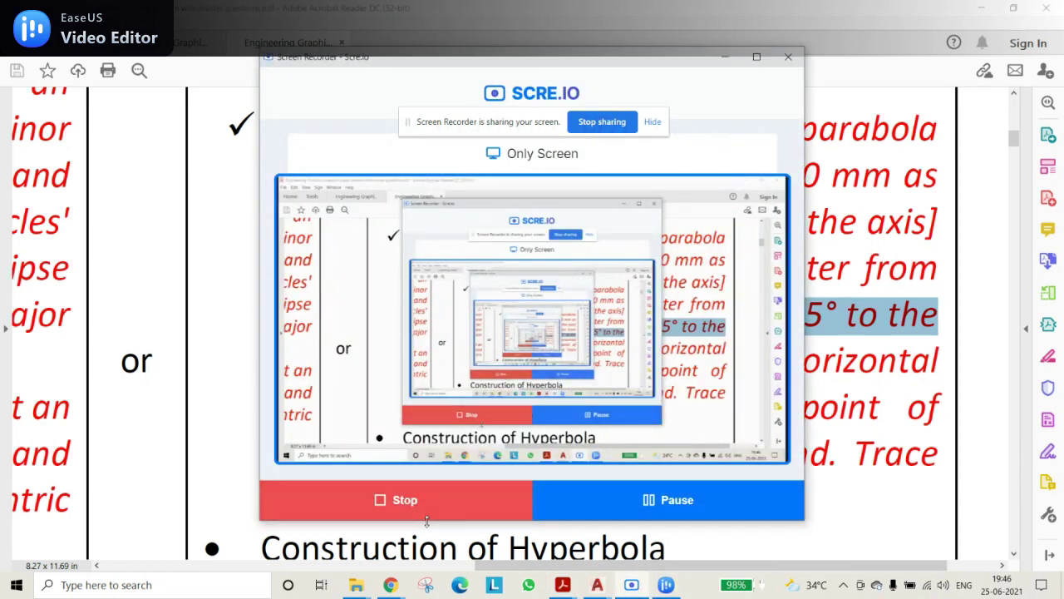